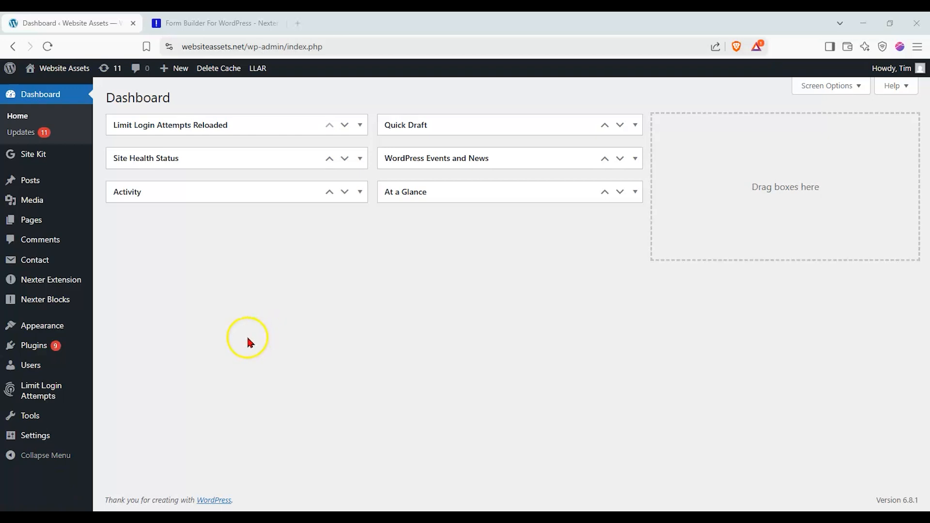
- Confirm Nexter Blocks and Nexter Blocks Pro are active in Plugins, then go to the Nexter Blocks dashboard
{"action": "mouse_move", "coordinate": [85, 301]}
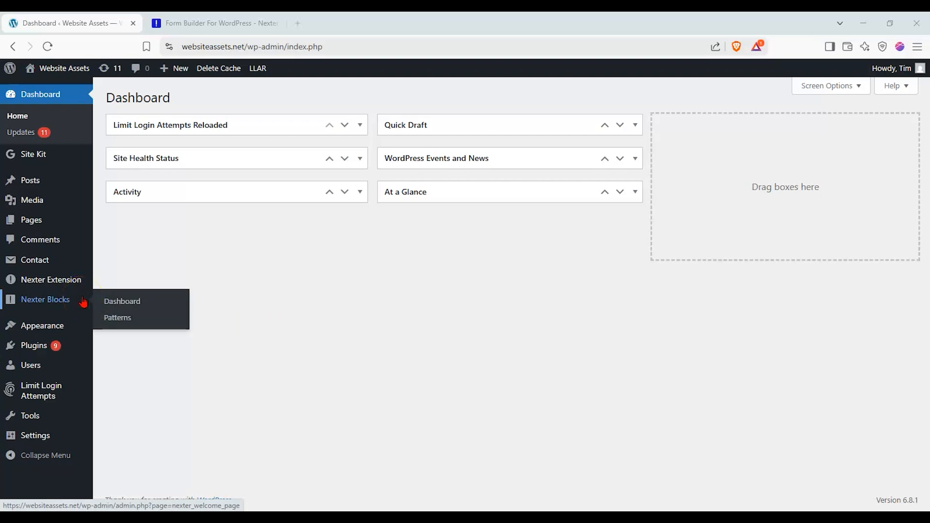
{"action": "left_click", "coordinate": [68, 341]}
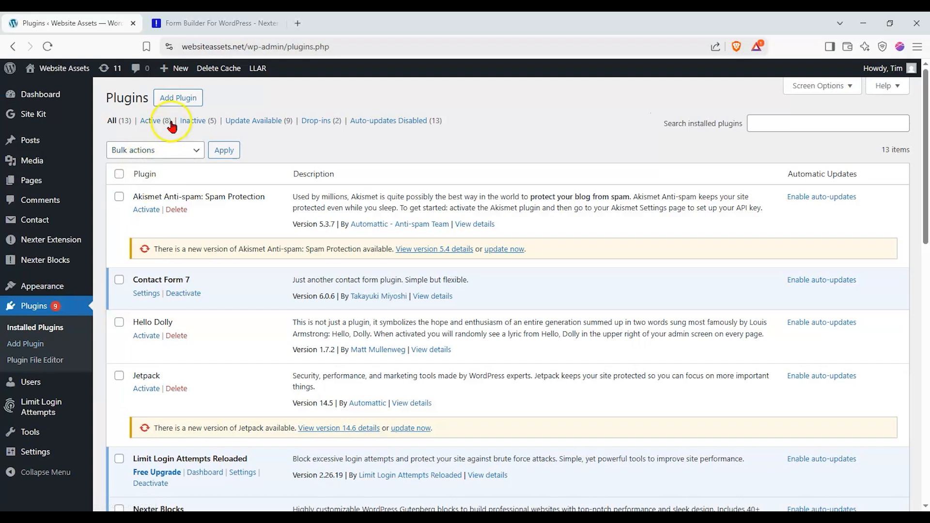
{"action": "scroll", "coordinate": [205, 282], "scroll_direction": "down", "scroll_amount": 2}
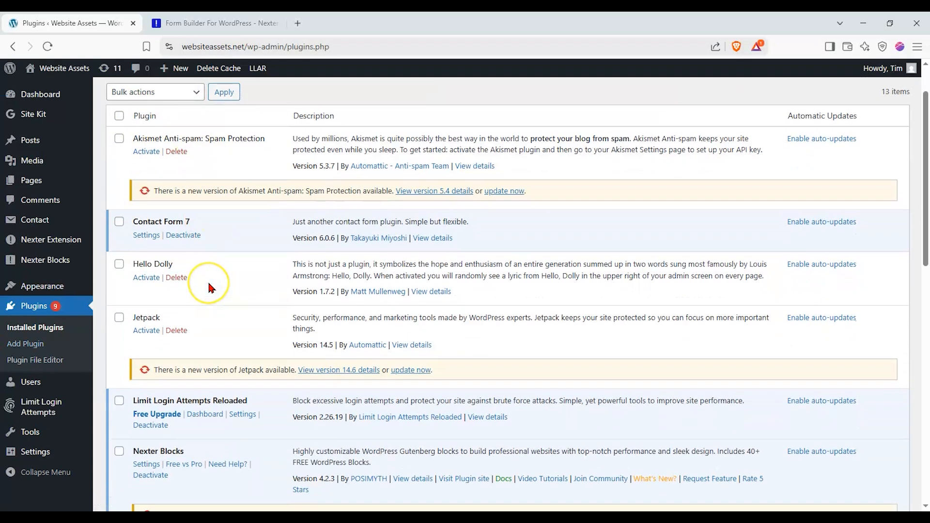
{"action": "scroll", "coordinate": [208, 288], "scroll_direction": "down", "scroll_amount": 2}
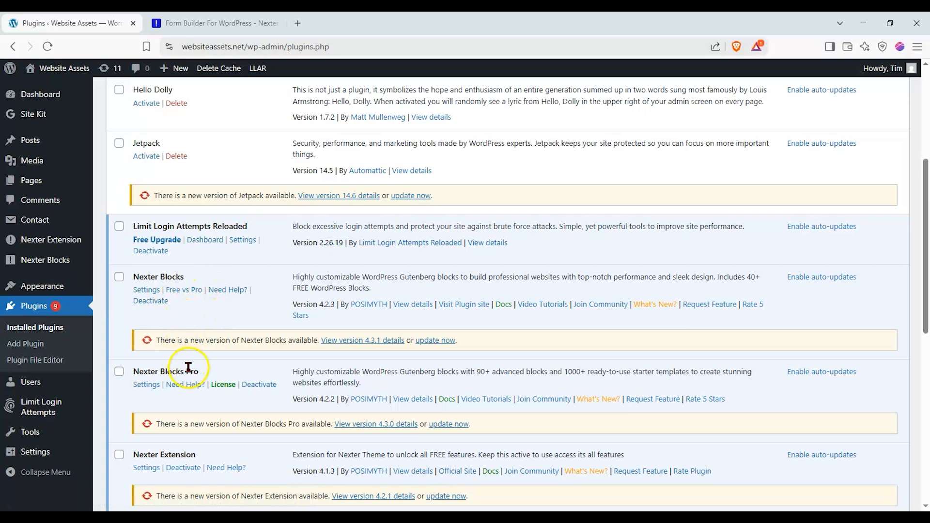
{"action": "scroll", "coordinate": [224, 362], "scroll_direction": "up", "scroll_amount": 1}
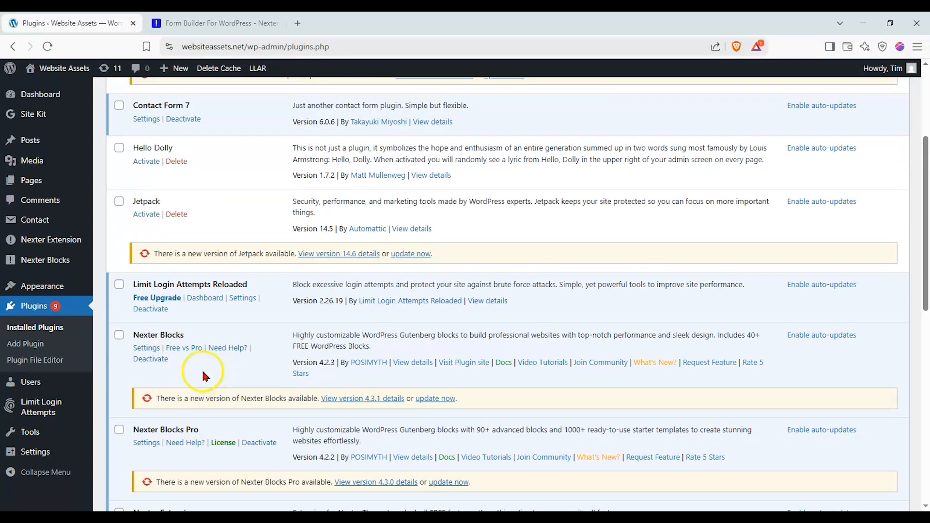
{"action": "left_click", "coordinate": [73, 262]}
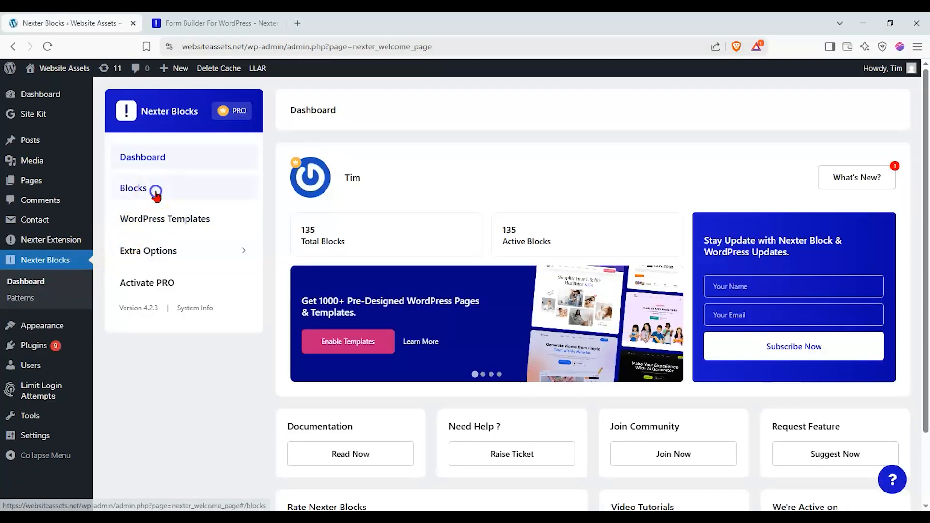
- Switch the Nexter Blocks list to Enable All and save the settings
{"action": "left_click", "coordinate": [155, 193]}
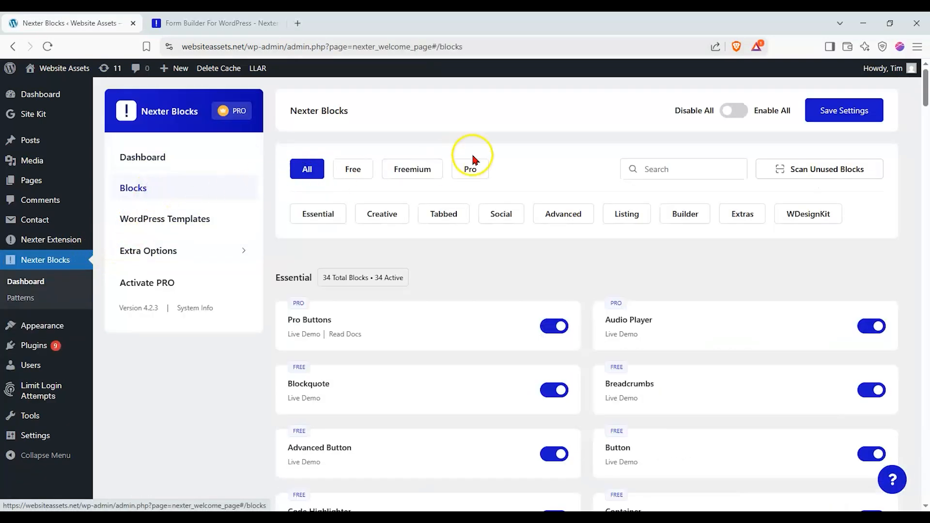
{"action": "left_click", "coordinate": [727, 111]}
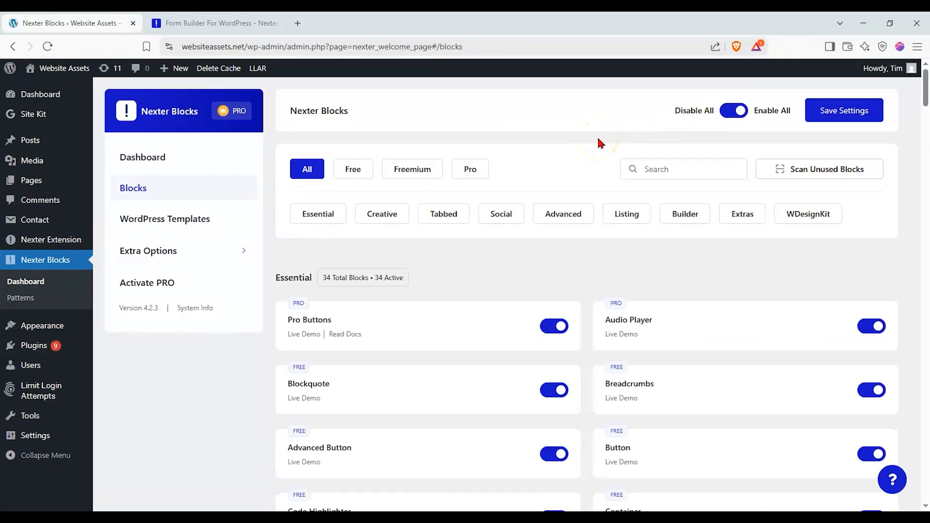
{"action": "left_click", "coordinate": [809, 118]}
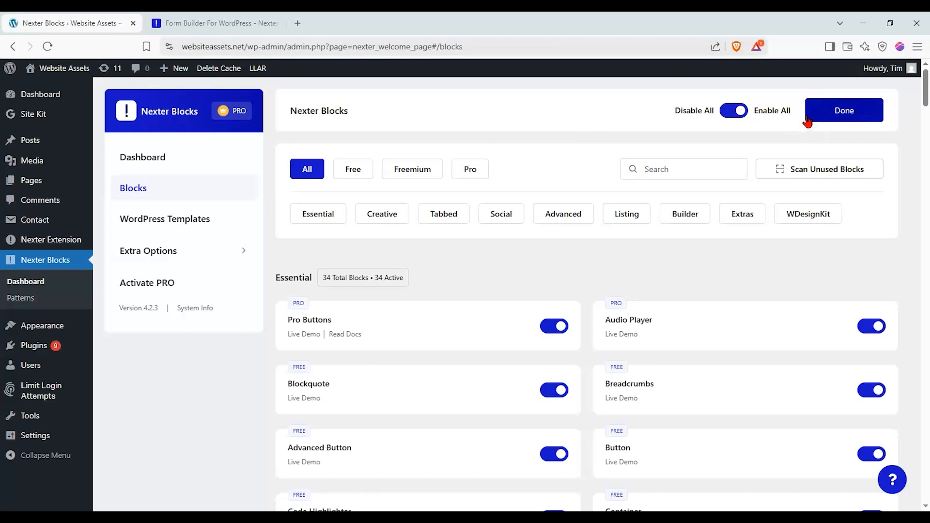
{"action": "left_click", "coordinate": [355, 145]}
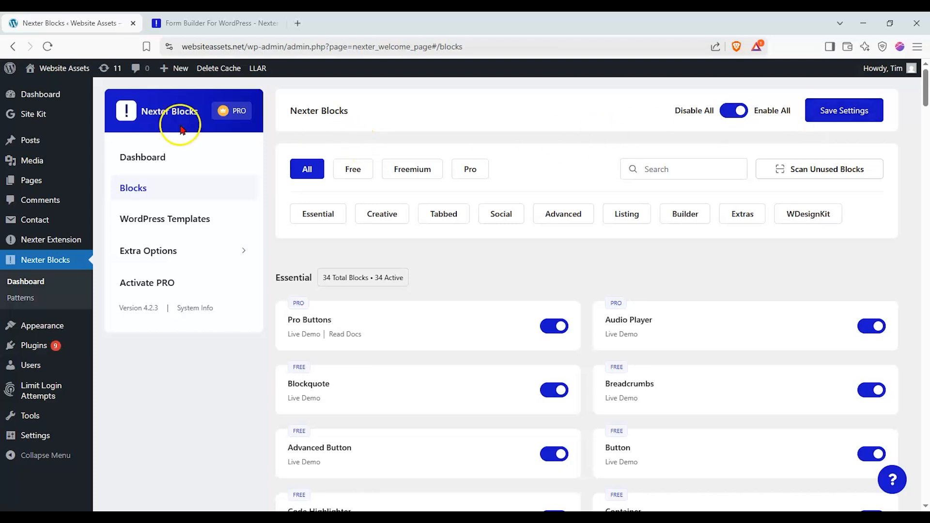
- Create a new page, show the Block settings tab, and title it 'Free Contact Form WP'
{"action": "mouse_move", "coordinate": [55, 180]}
{"action": "left_click", "coordinate": [121, 199]}
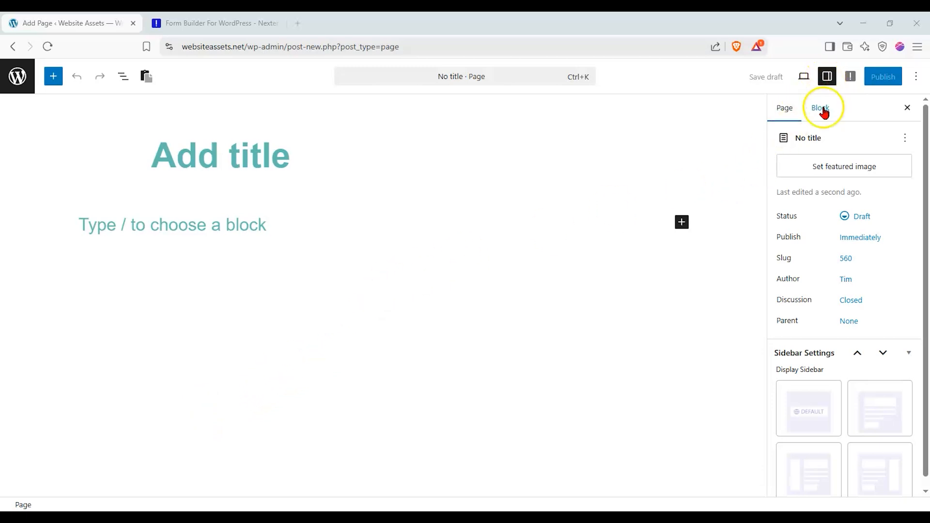
{"action": "left_click", "coordinate": [826, 79]}
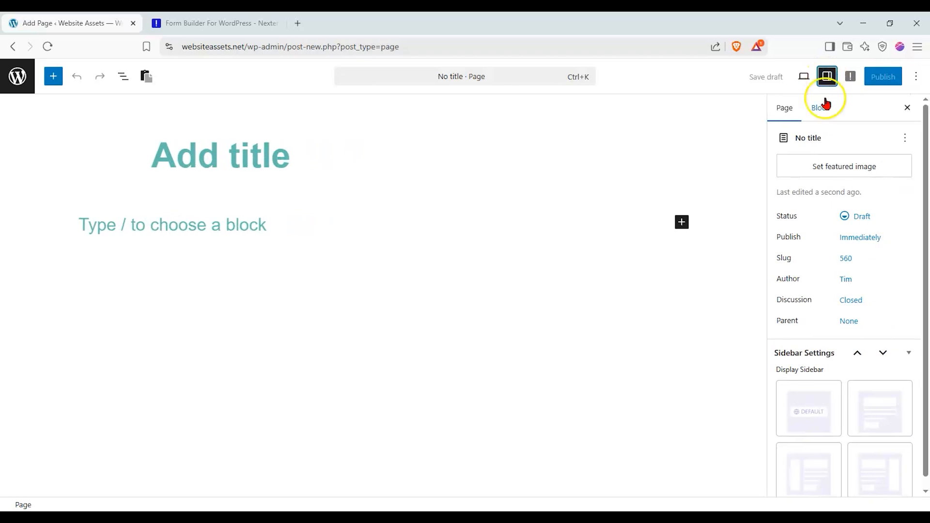
{"action": "left_click", "coordinate": [822, 103]}
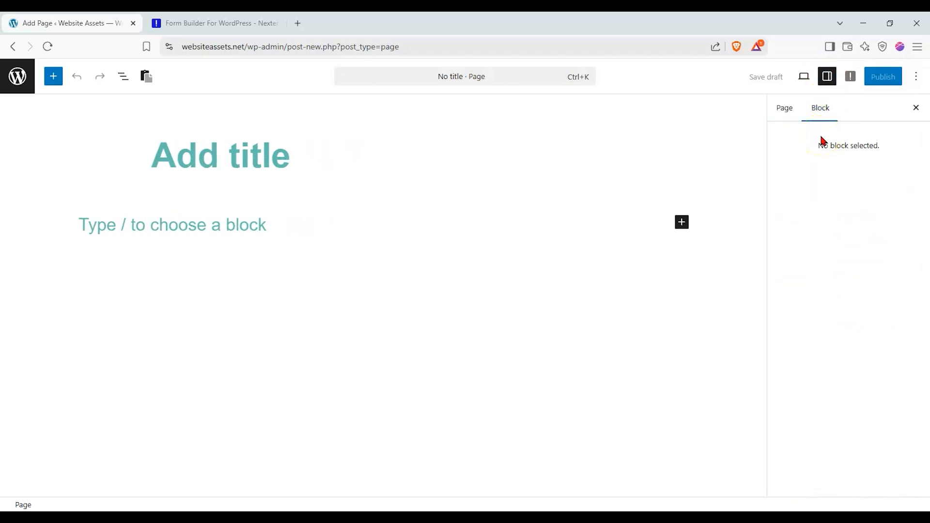
{"action": "left_click", "coordinate": [247, 151]}
{"action": "type", "text": "Free"}
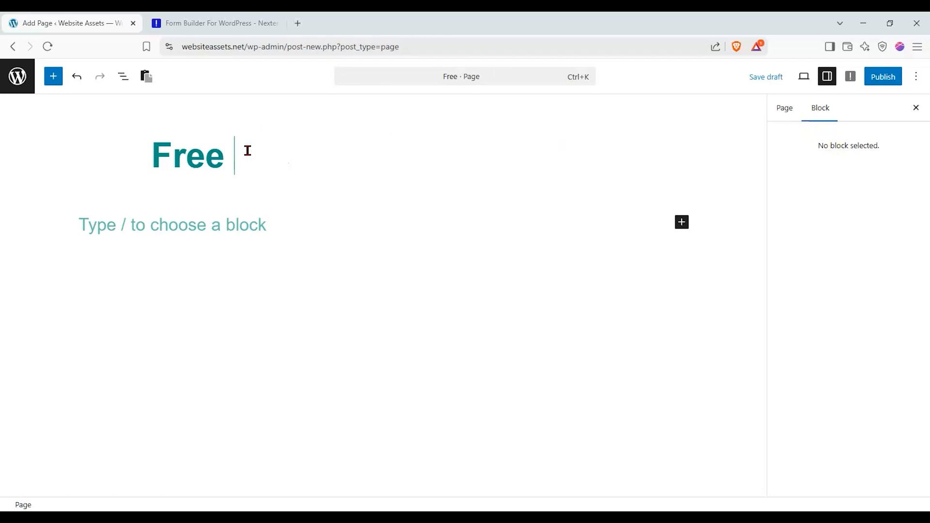
{"action": "type", "text": " Contact Form"}
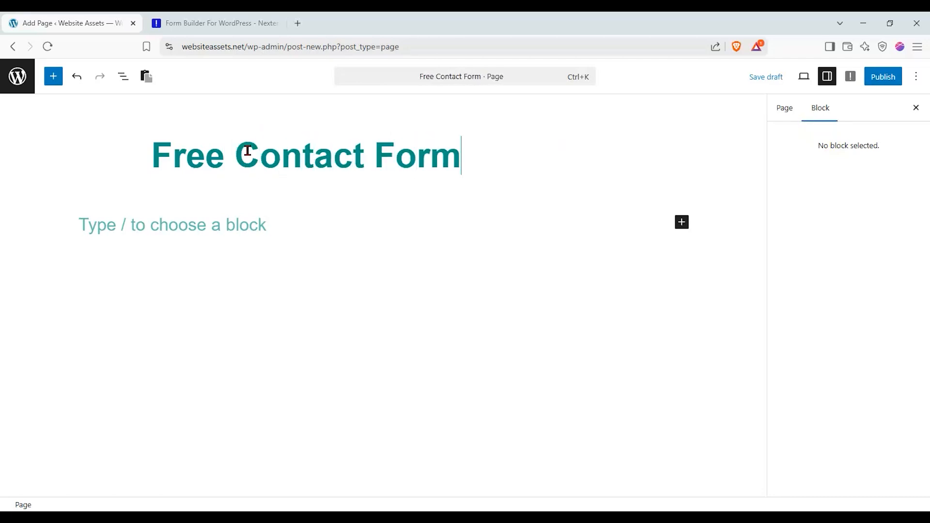
{"action": "type", "text": " WP"}
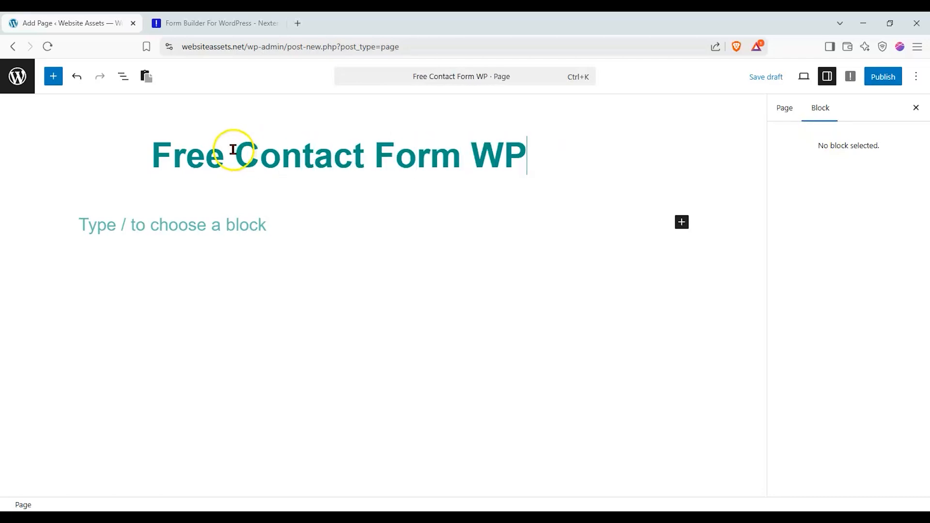
{"action": "left_click", "coordinate": [47, 82]}
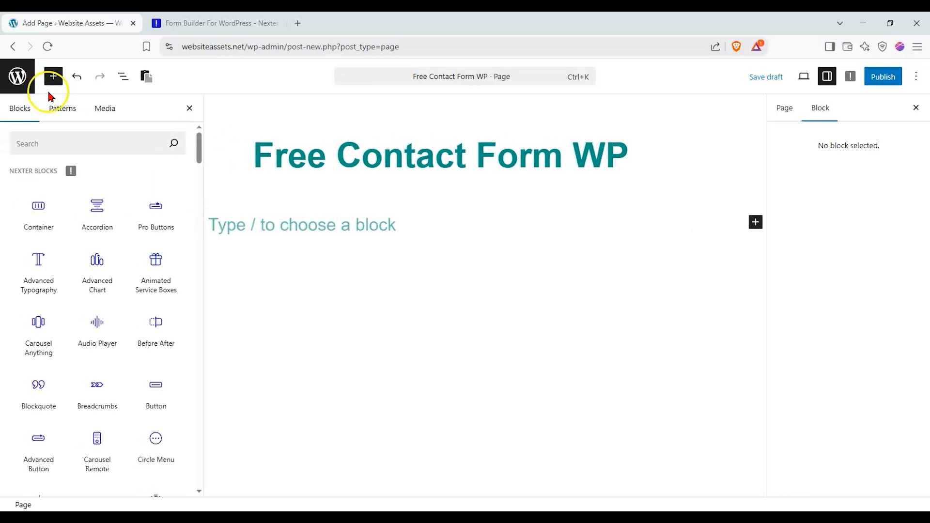
- Search blocks for 'form', drop the Form block below the title, and choose Simple Contact Form
{"action": "left_click", "coordinate": [42, 135]}
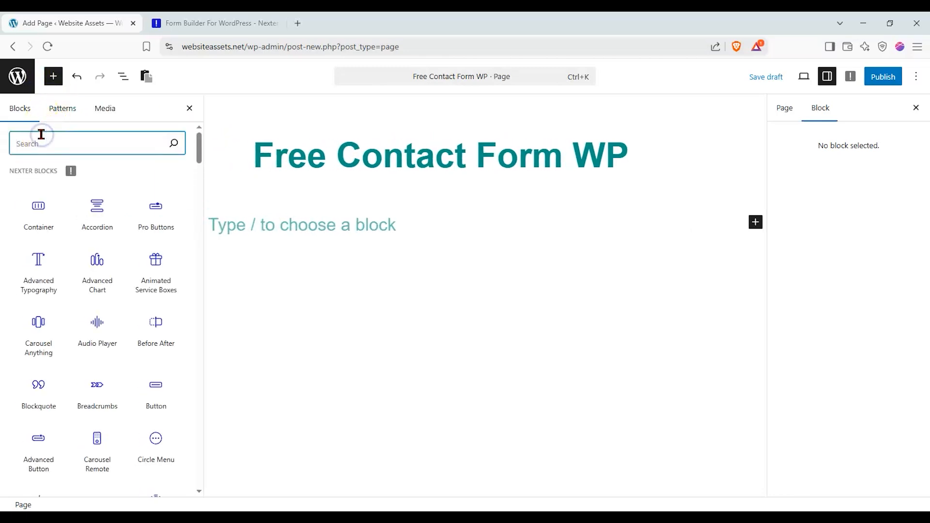
{"action": "type", "text": "form"}
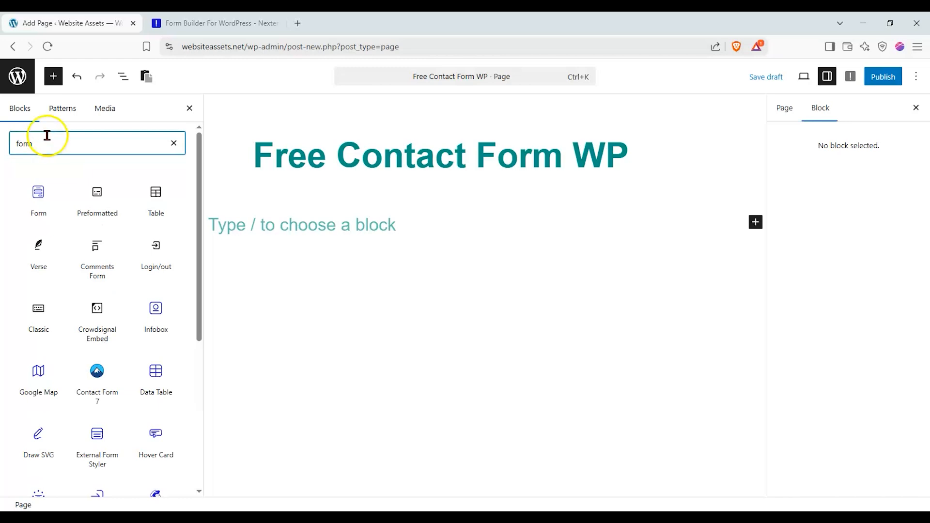
{"action": "left_click", "coordinate": [42, 192]}
{"action": "left_click_drag", "start_coordinate": [42, 192], "coordinate": [384, 247]}
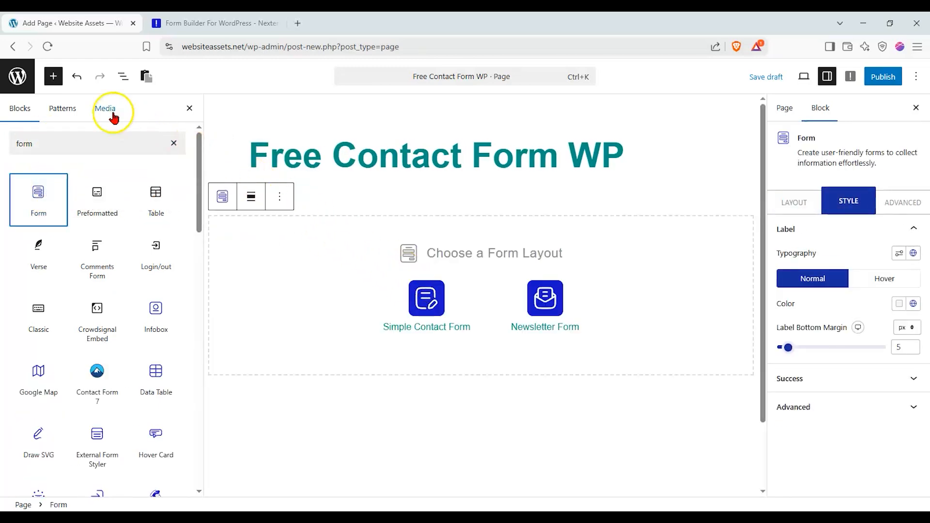
{"action": "left_click", "coordinate": [186, 109]}
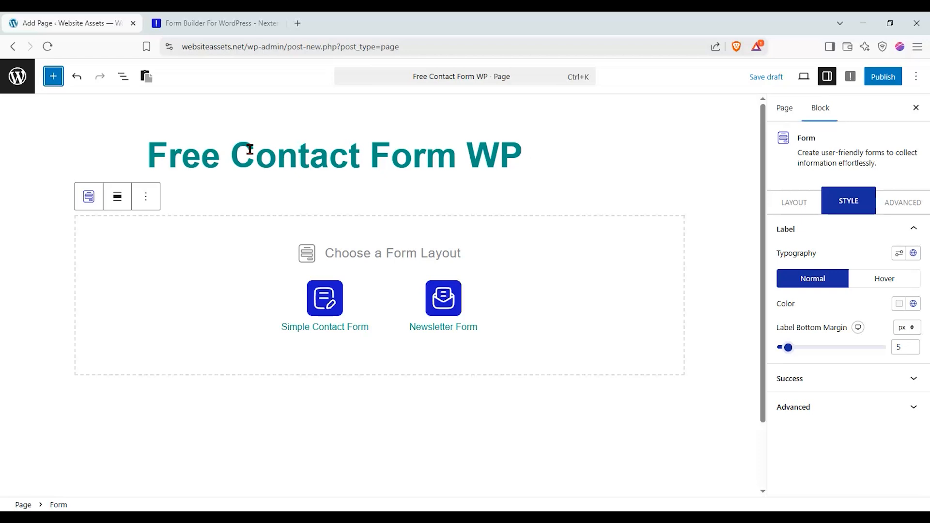
{"action": "left_click", "coordinate": [326, 296]}
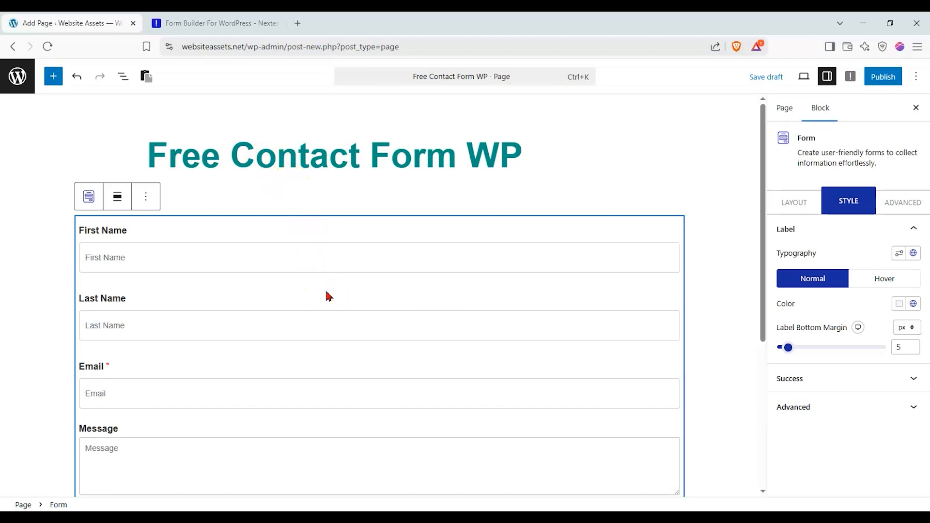
{"action": "scroll", "coordinate": [328, 295], "scroll_direction": "down", "scroll_amount": 1}
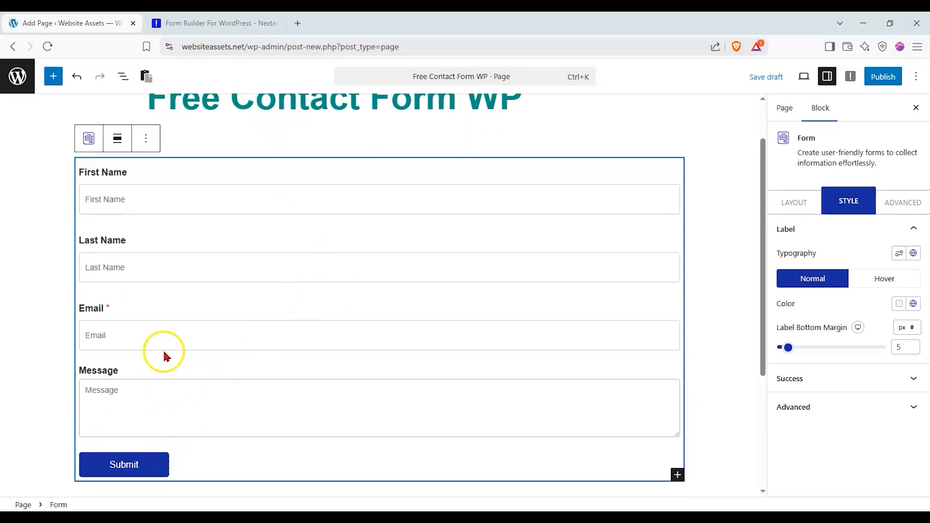
- Review the form's First Name, Last Name, Email, Message and Submit blocks in List View, then select First Name
{"action": "left_click", "coordinate": [123, 78]}
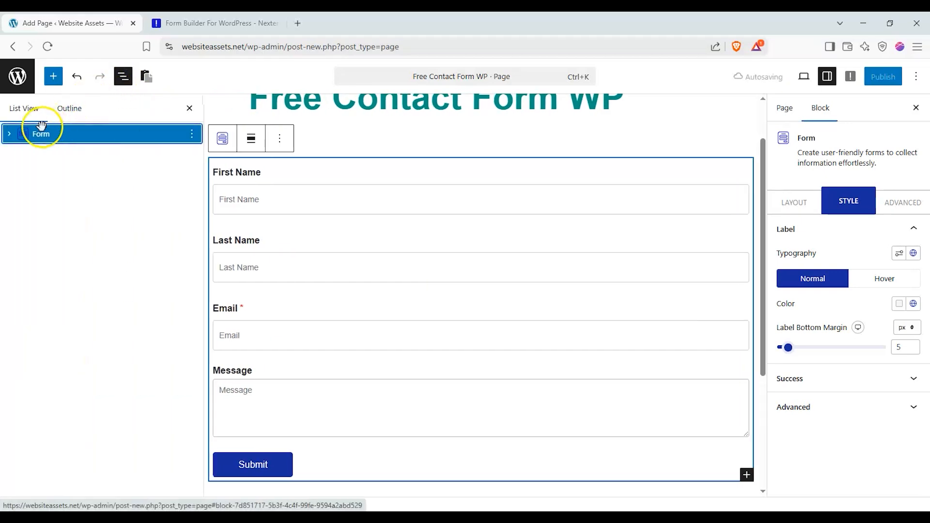
{"action": "left_click", "coordinate": [11, 138]}
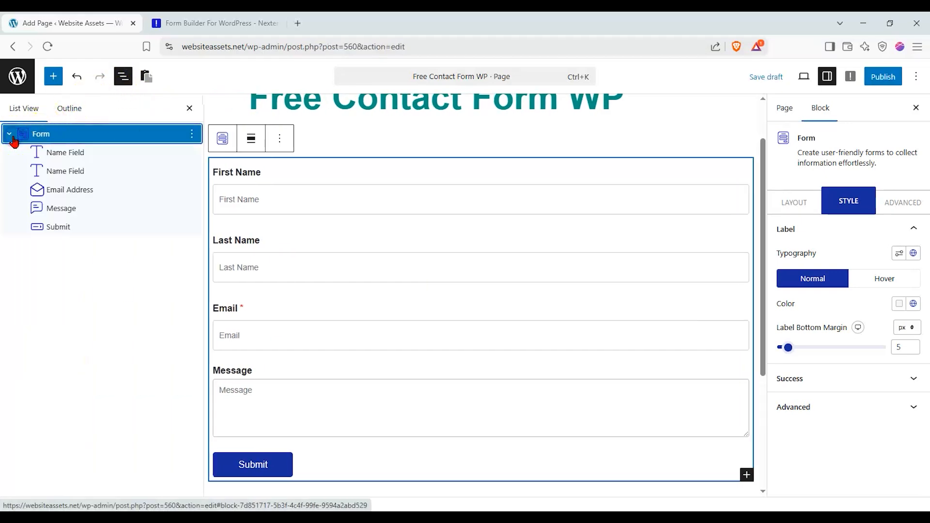
{"action": "left_click", "coordinate": [77, 152]}
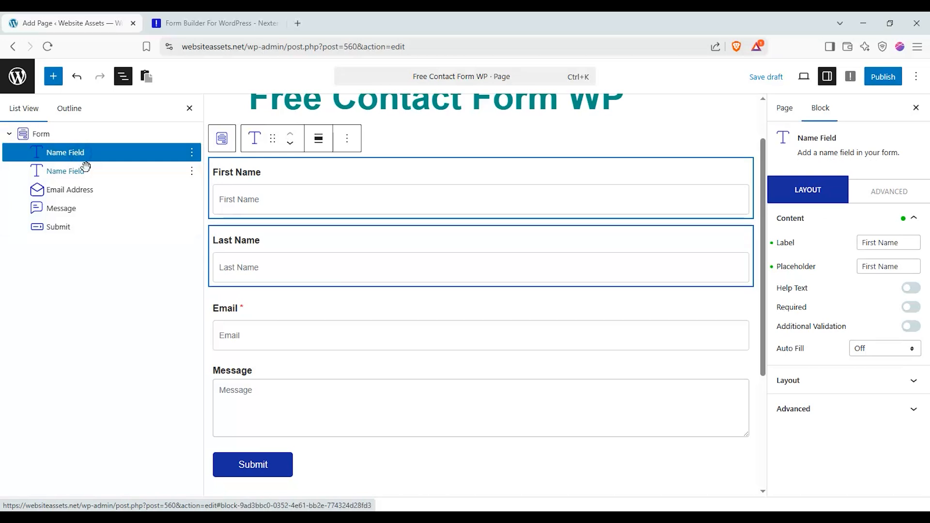
{"action": "left_click", "coordinate": [81, 171]}
{"action": "left_click", "coordinate": [83, 189]}
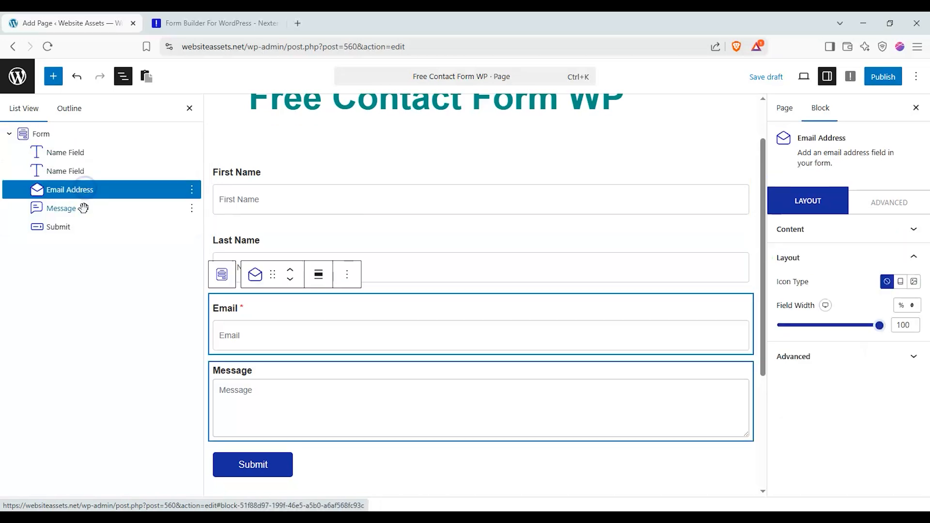
{"action": "left_click", "coordinate": [79, 208]}
{"action": "left_click", "coordinate": [79, 226]}
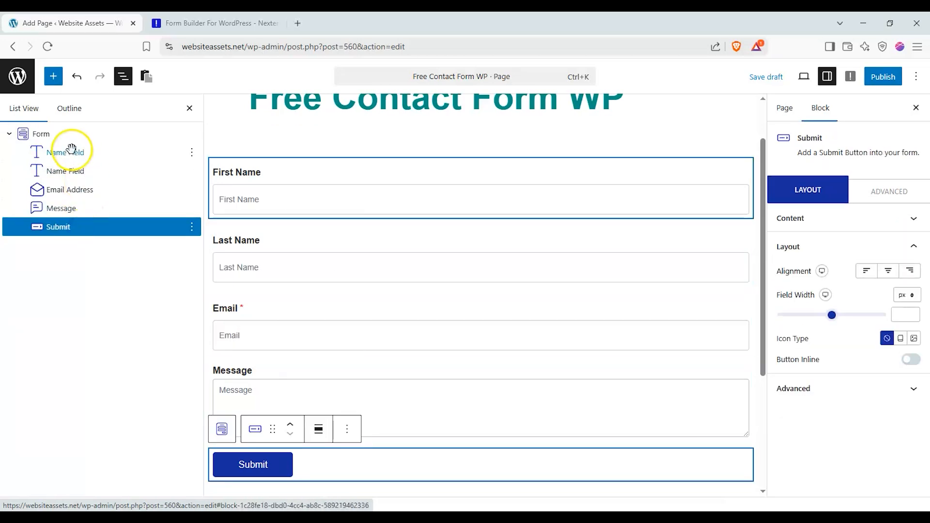
{"action": "left_click", "coordinate": [70, 135]}
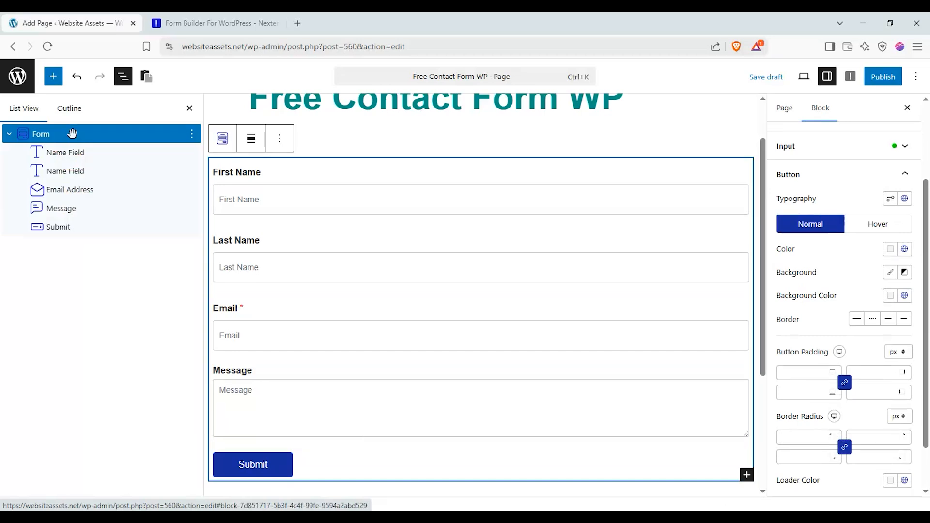
{"action": "left_click", "coordinate": [251, 182]}
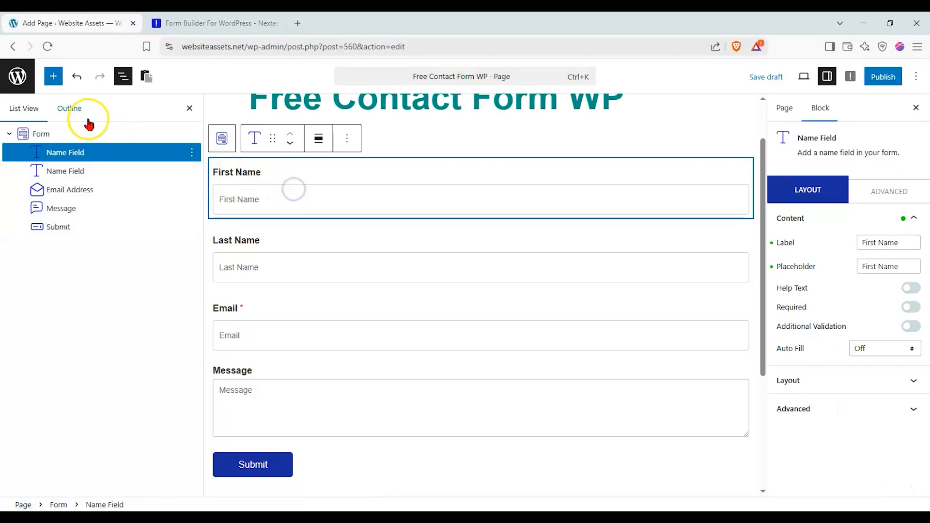
{"action": "left_click", "coordinate": [54, 83]}
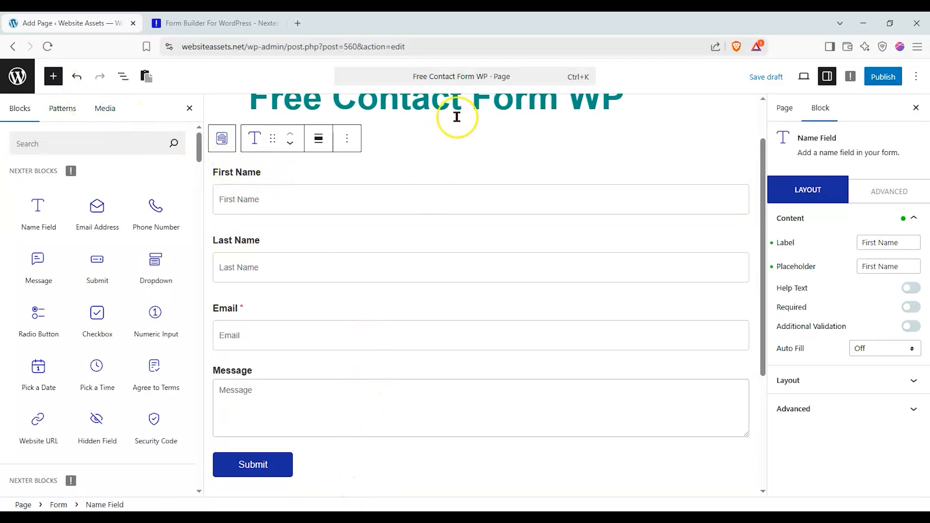
- Preview the available Nexter form field blocks, then switch to the List View block outline
{"action": "left_click", "coordinate": [465, 139]}
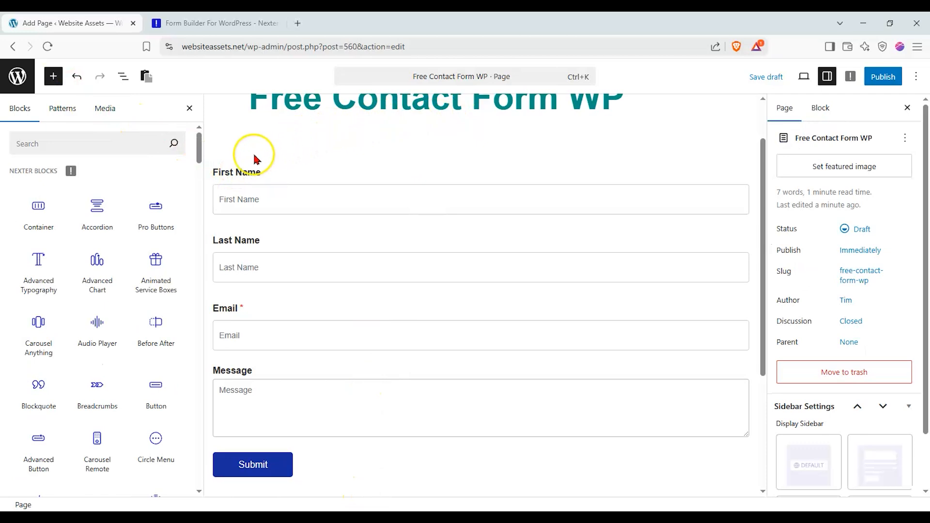
{"action": "scroll", "coordinate": [198, 153], "scroll_direction": "down", "scroll_amount": 2}
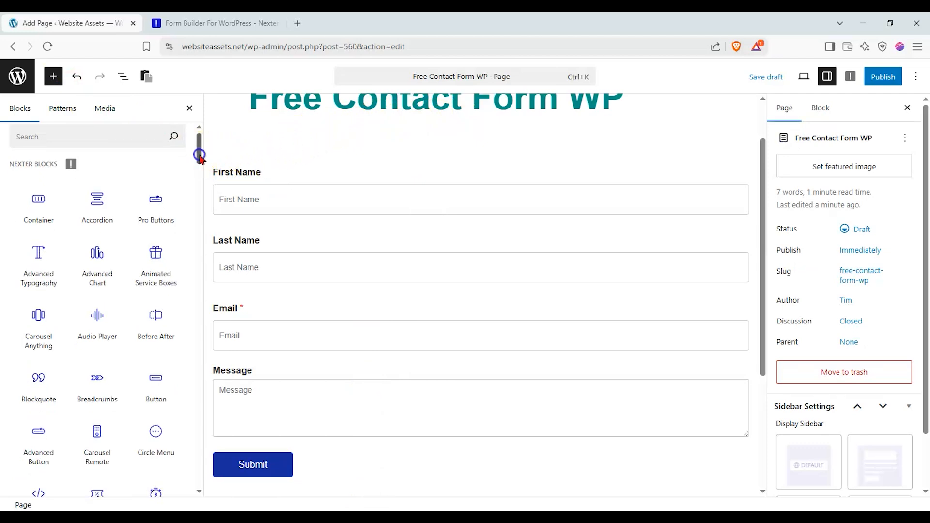
{"action": "scroll", "coordinate": [199, 152], "scroll_direction": "up", "scroll_amount": 2}
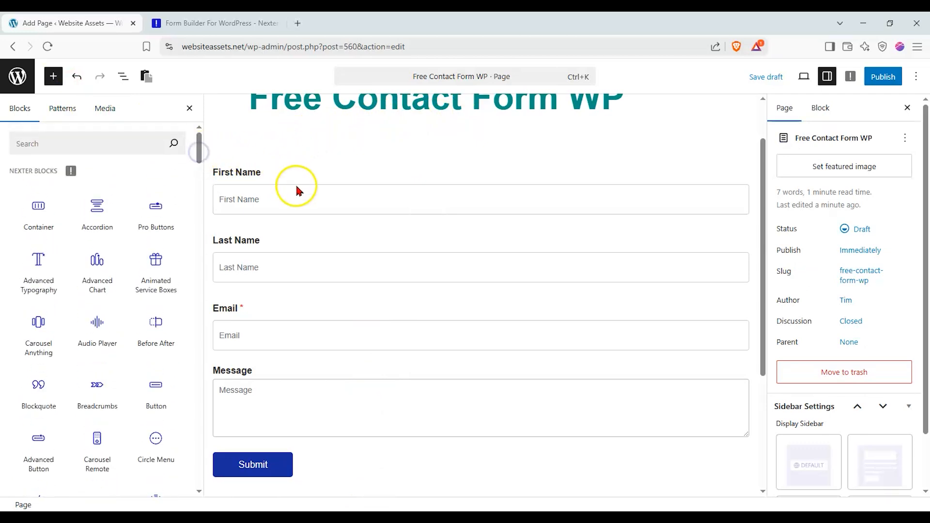
{"action": "left_click", "coordinate": [302, 196]}
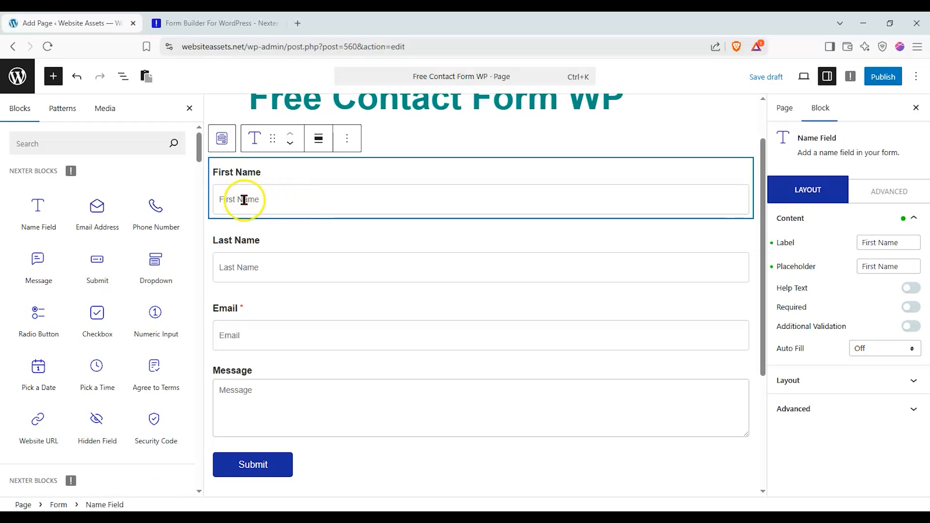
{"action": "mouse_move", "coordinate": [116, 204]}
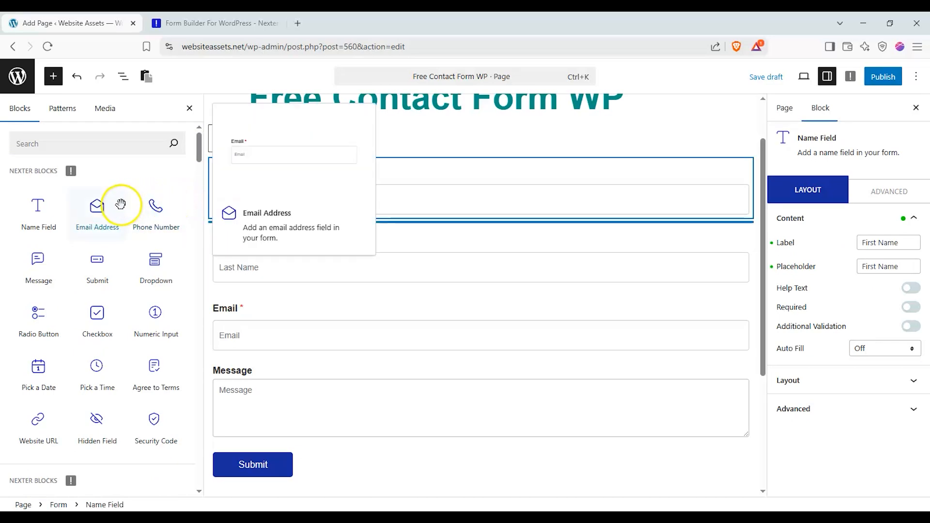
{"action": "mouse_move", "coordinate": [128, 245]}
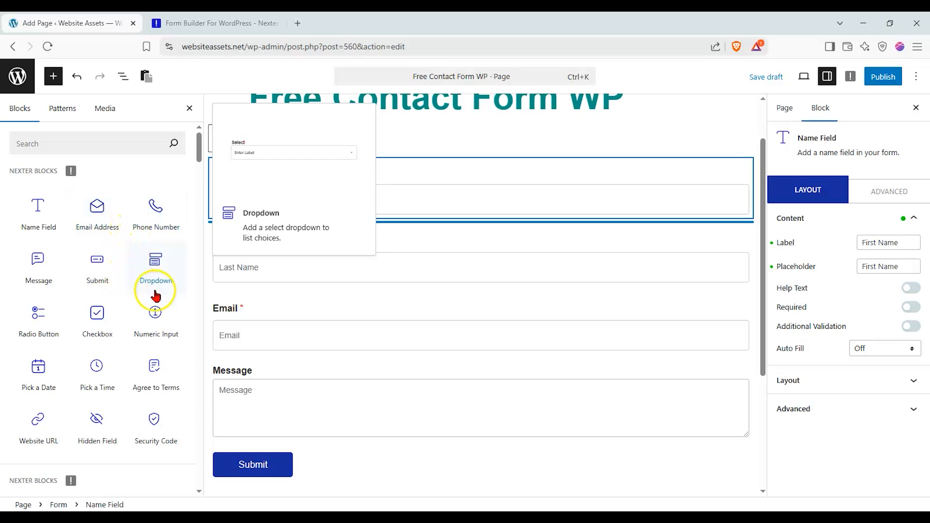
{"action": "mouse_move", "coordinate": [162, 301]}
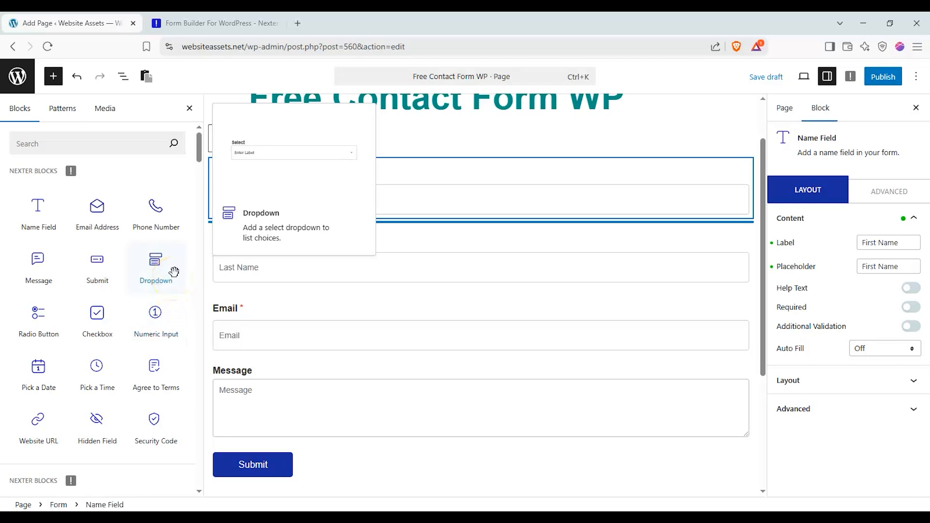
{"action": "left_click_drag", "start_coordinate": [174, 272], "coordinate": [184, 271]}
{"action": "mouse_move", "coordinate": [167, 236]}
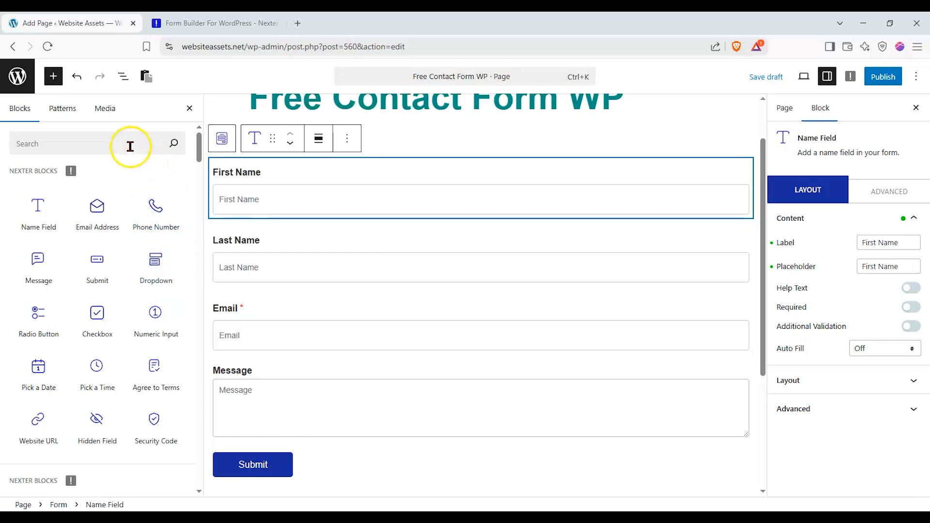
{"action": "left_click", "coordinate": [122, 78]}
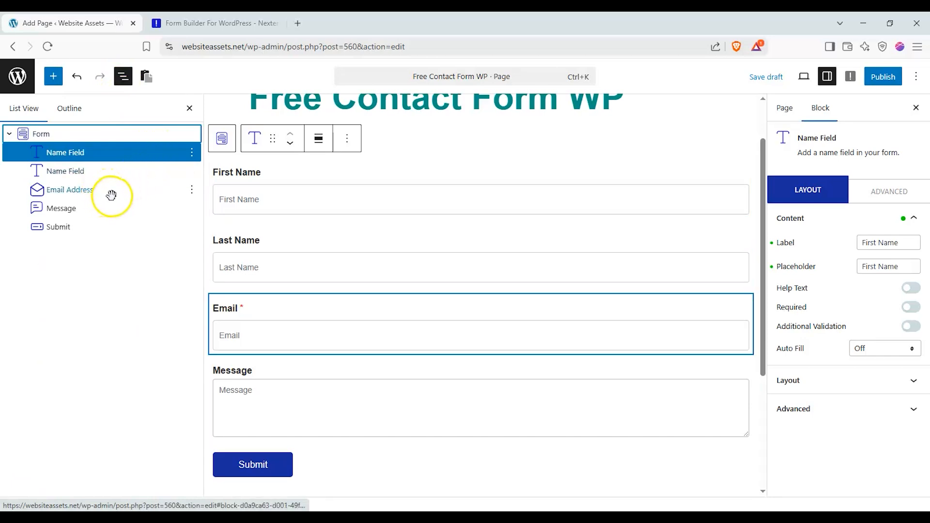
- Drag the Email Address row above the two Name Field rows in List View
{"action": "left_click_drag", "start_coordinate": [110, 195], "coordinate": [108, 149]}
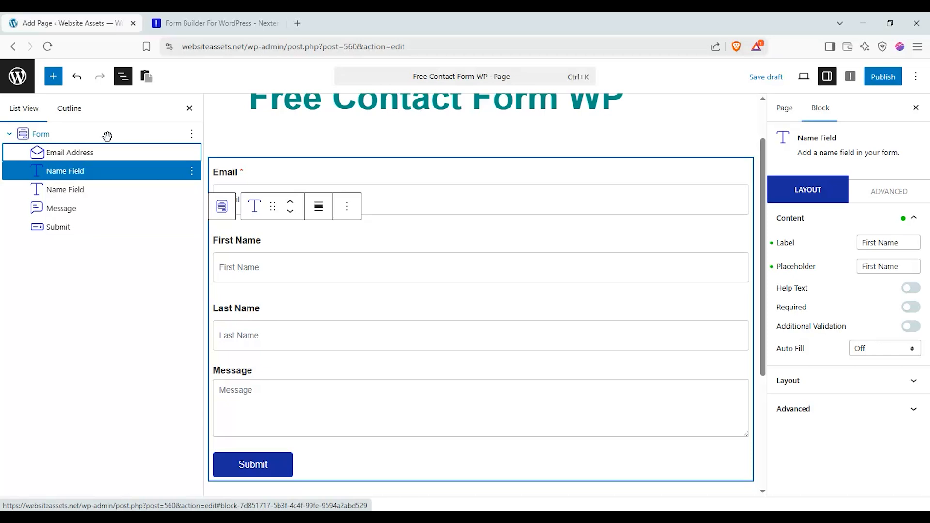
- Select the Form block and choose the fourth, label-free Layout Type in its Layout settings
{"action": "left_click", "coordinate": [107, 136]}
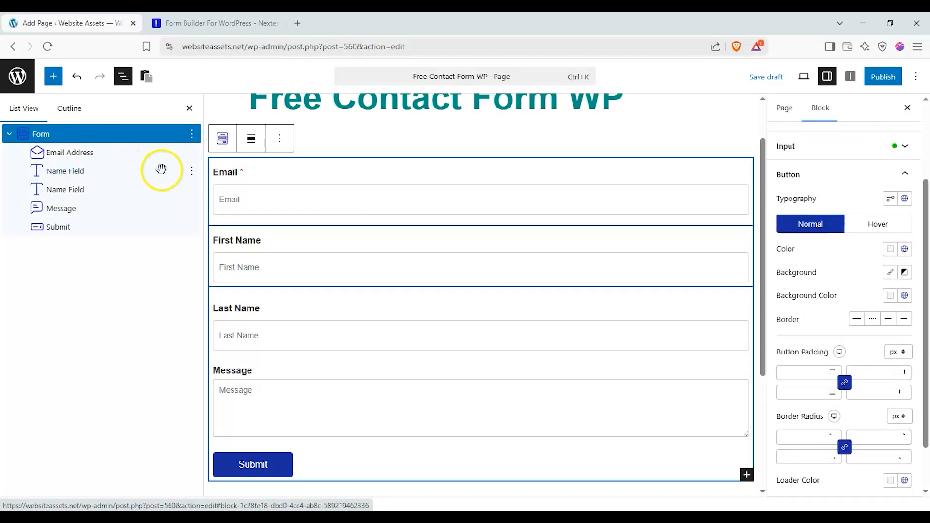
{"action": "left_click", "coordinate": [922, 228]}
{"action": "left_click_drag", "start_coordinate": [923, 229], "coordinate": [920, 139]}
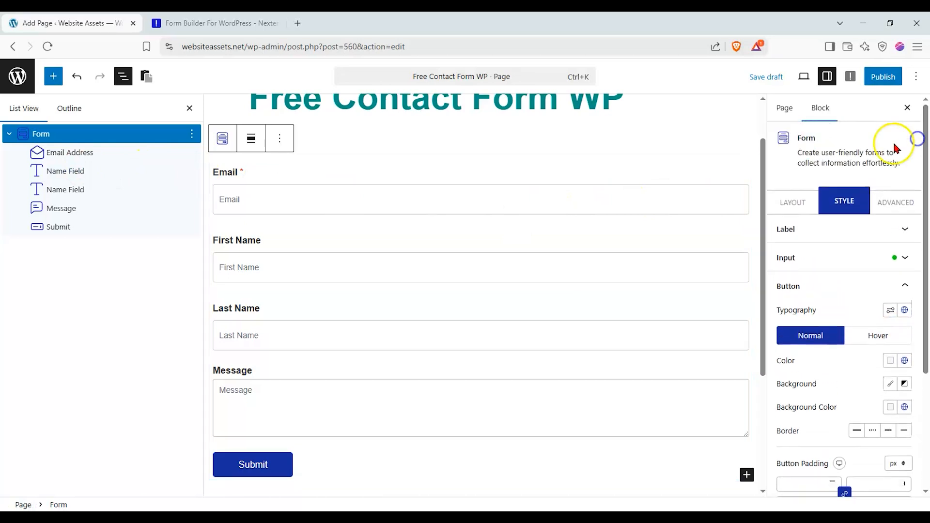
{"action": "left_click", "coordinate": [808, 201]}
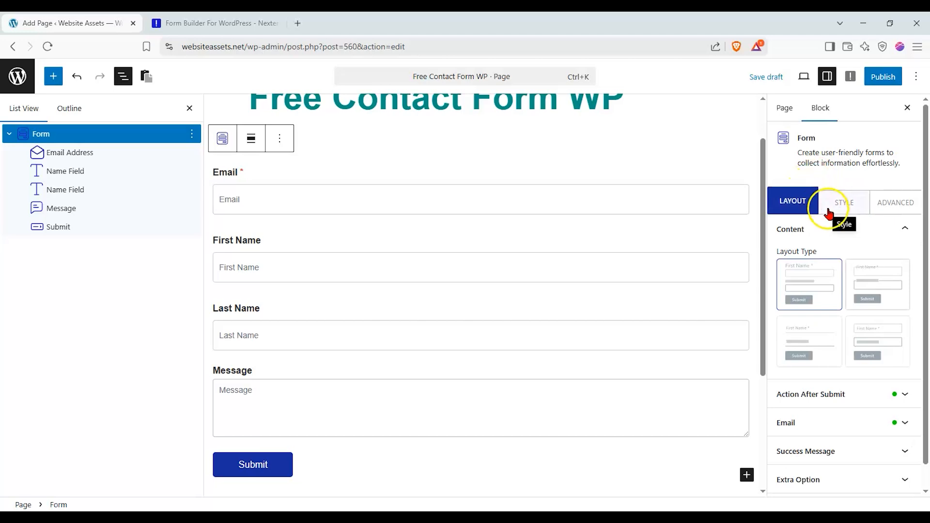
{"action": "left_click", "coordinate": [864, 272]}
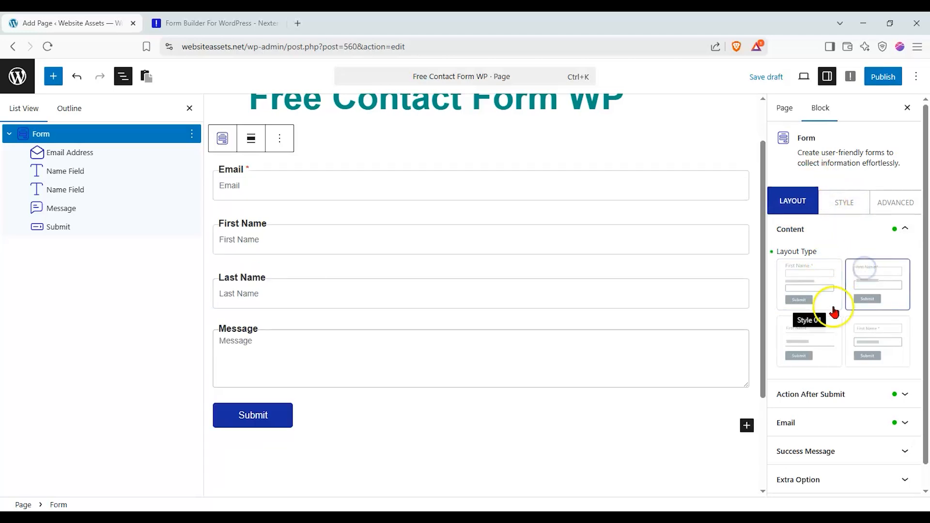
{"action": "left_click", "coordinate": [827, 324]}
{"action": "left_click", "coordinate": [861, 343]}
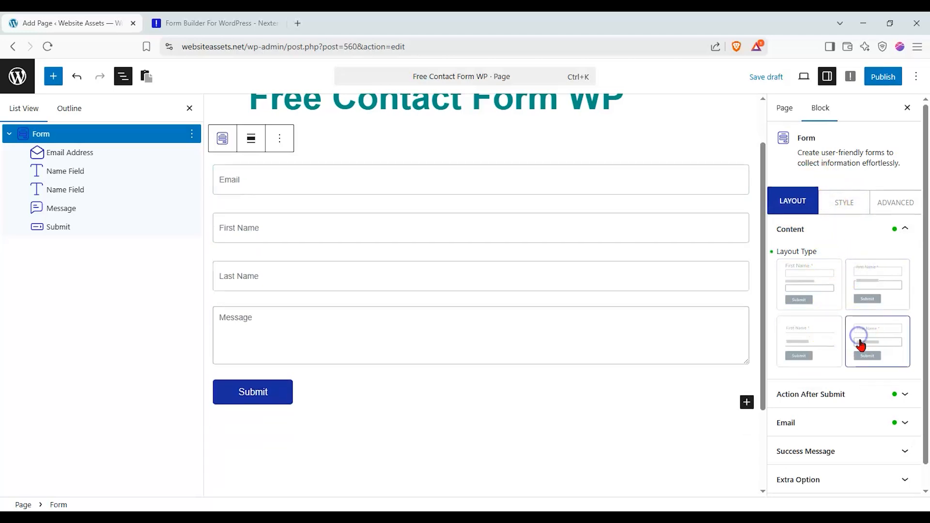
{"action": "left_click", "coordinate": [898, 395]}
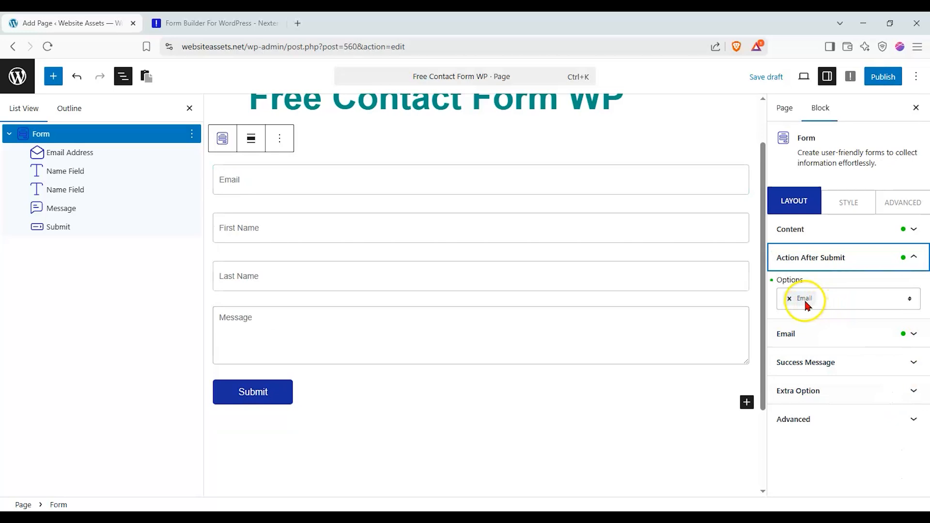
- Check the Email notification's To, Subject and Meta Data settings, then collapse the Email section
{"action": "left_click", "coordinate": [914, 341]}
{"action": "scroll", "coordinate": [901, 320], "scroll_direction": "down", "scroll_amount": 3}
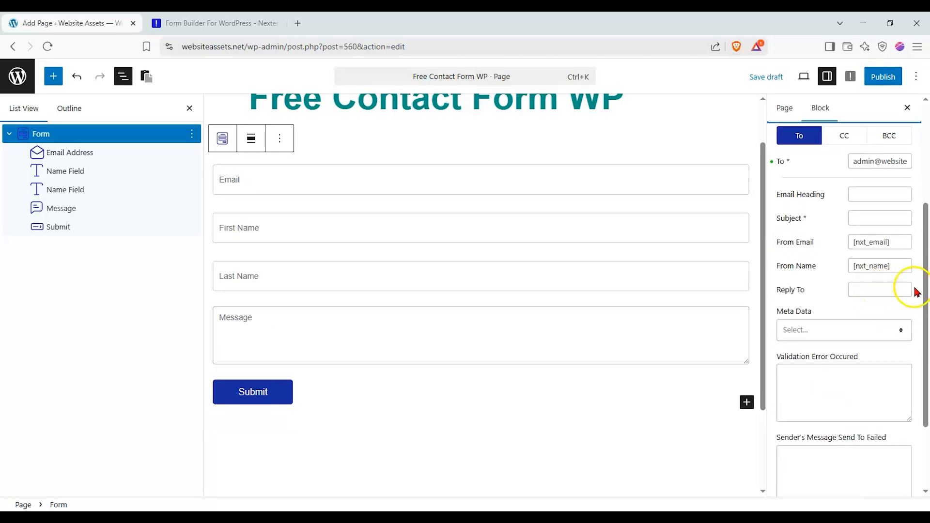
{"action": "scroll", "coordinate": [924, 294], "scroll_direction": "up", "scroll_amount": 2}
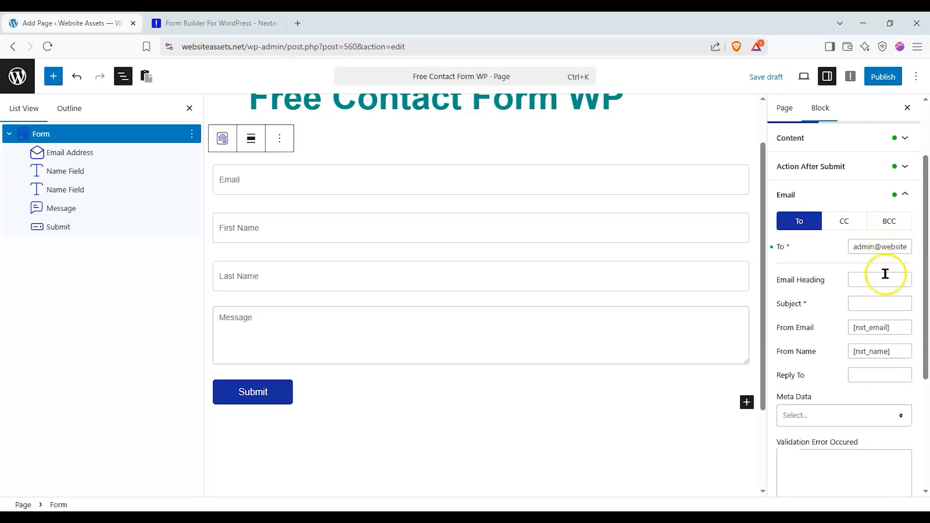
{"action": "left_click_drag", "start_coordinate": [923, 310], "coordinate": [916, 369]}
{"action": "left_click", "coordinate": [901, 315]}
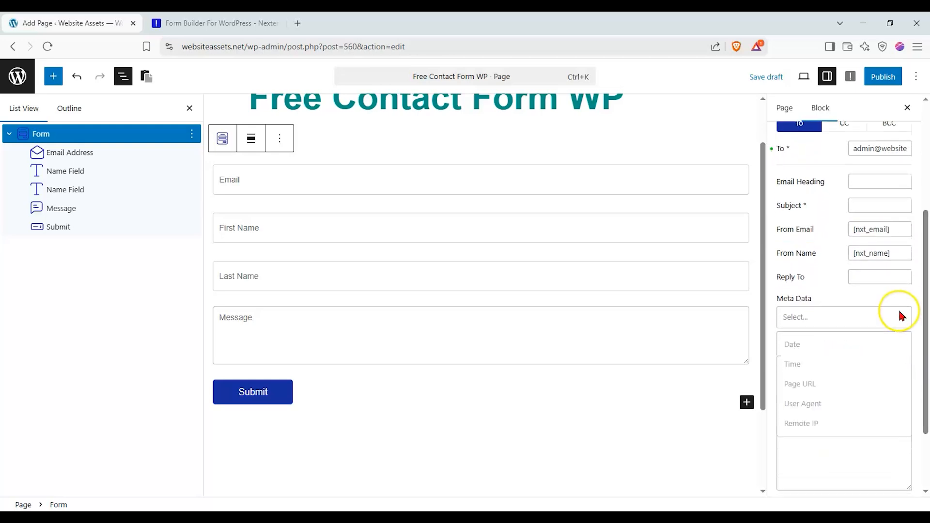
{"action": "left_click", "coordinate": [901, 316]}
{"action": "left_click_drag", "start_coordinate": [923, 314], "coordinate": [910, 238]}
{"action": "left_click", "coordinate": [907, 234]}
- Add Discord as a second after-submit action beside Email and check its empty WebHook URL and Username fields
{"action": "left_click", "coordinate": [913, 262]}
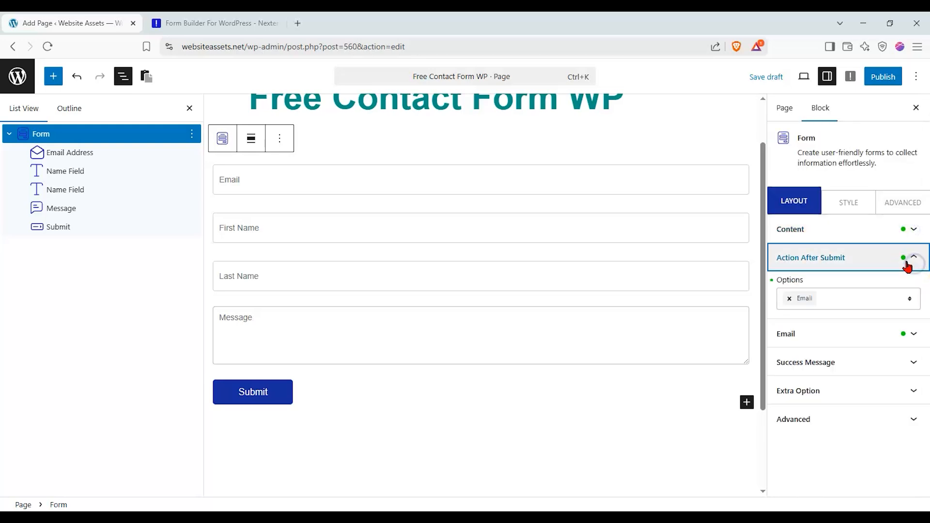
{"action": "left_click", "coordinate": [874, 299]}
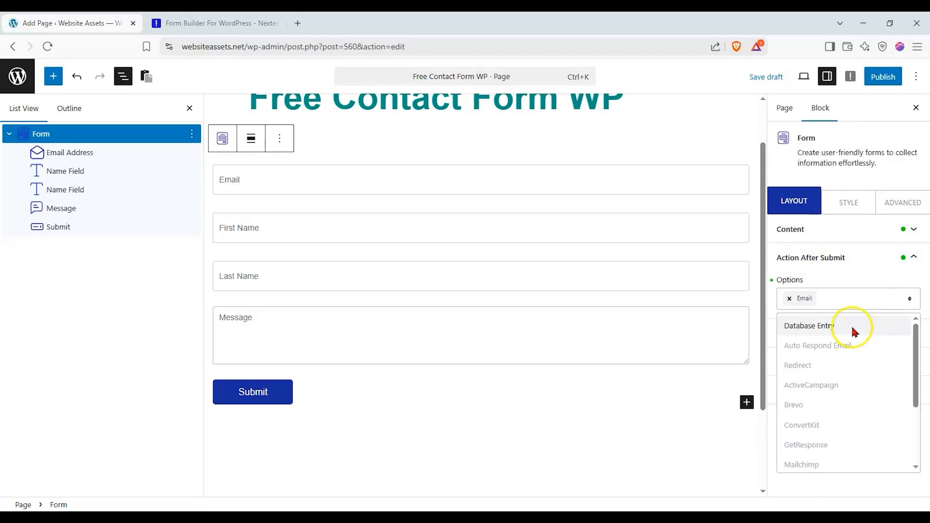
{"action": "left_click_drag", "start_coordinate": [914, 350], "coordinate": [899, 411]}
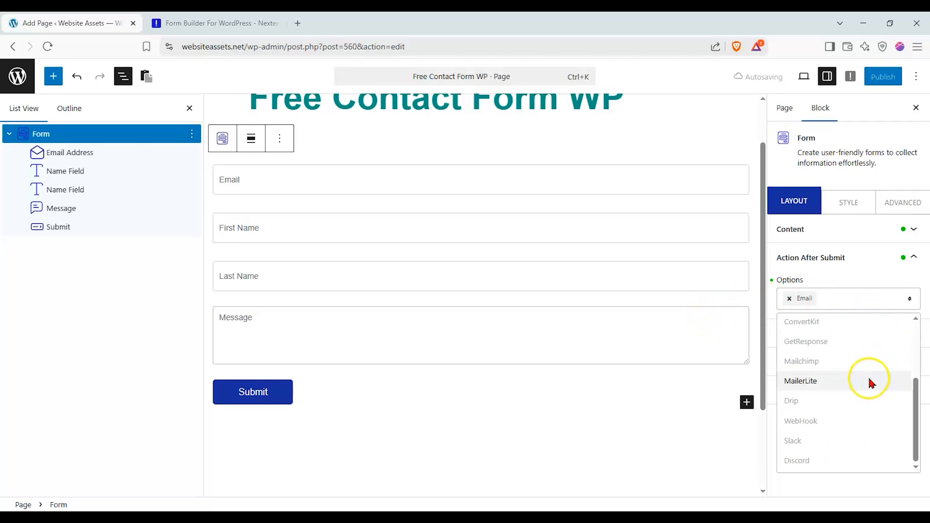
{"action": "left_click", "coordinate": [833, 457]}
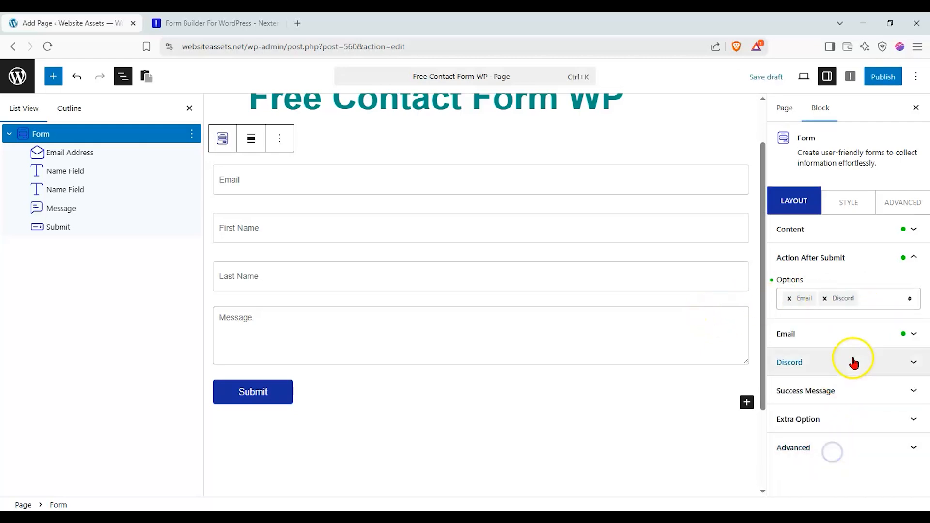
{"action": "left_click", "coordinate": [912, 363]}
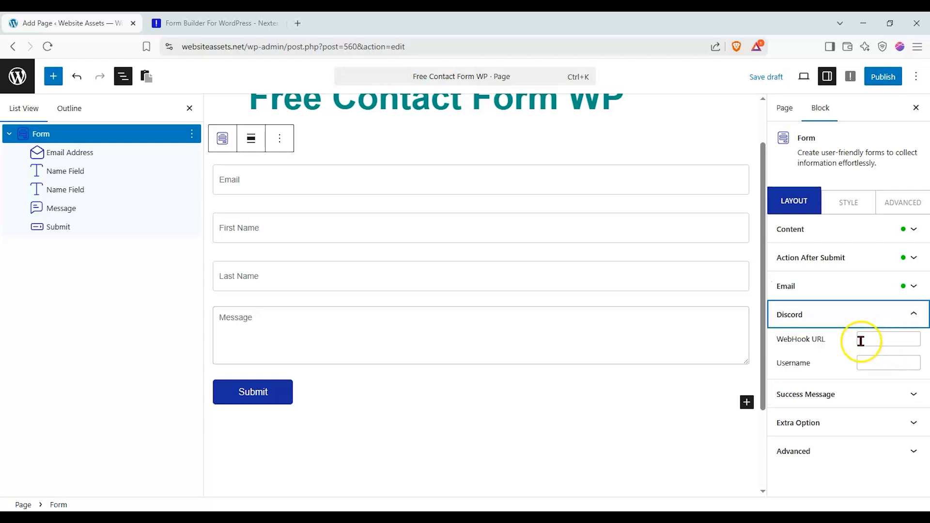
{"action": "left_click", "coordinate": [913, 318]}
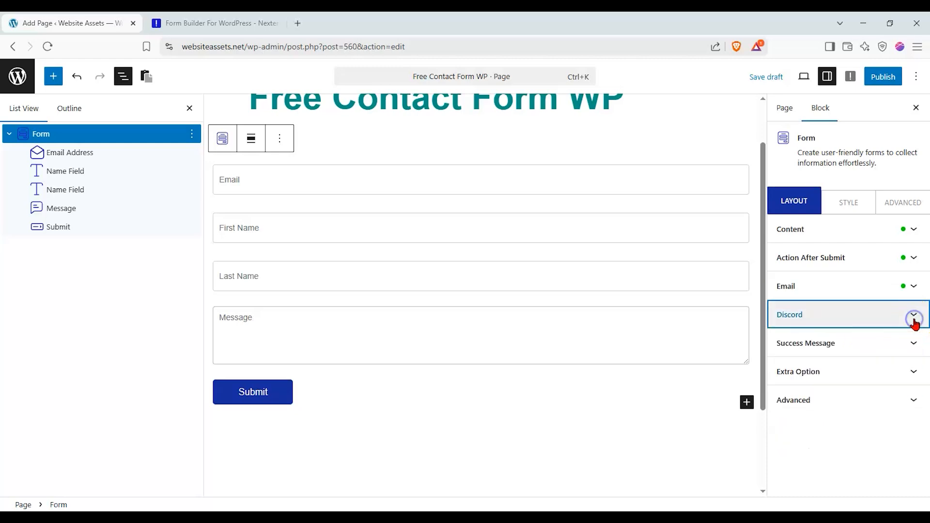
- Expand and collapse the Success Message, Extra Option and HTML Anchor panels in the Layout settings
{"action": "left_click", "coordinate": [913, 343]}
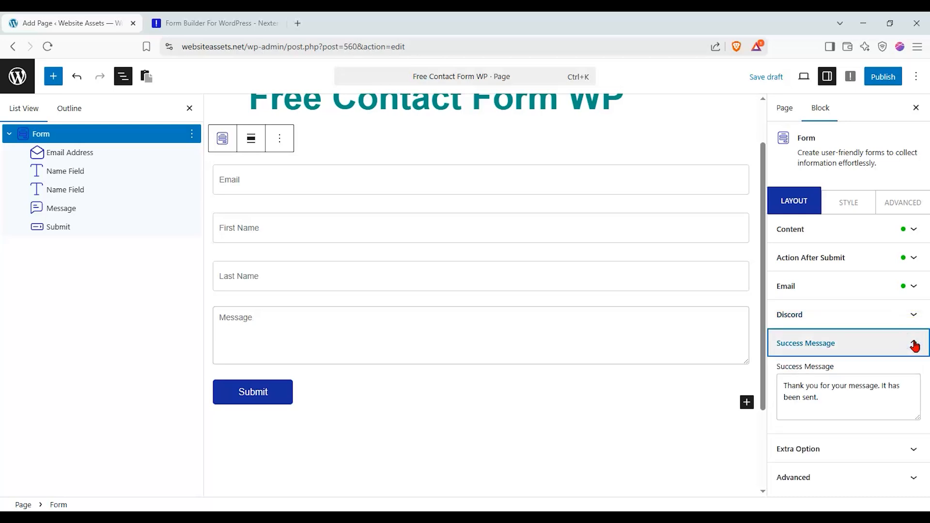
{"action": "left_click", "coordinate": [913, 344]}
{"action": "left_click", "coordinate": [910, 363]}
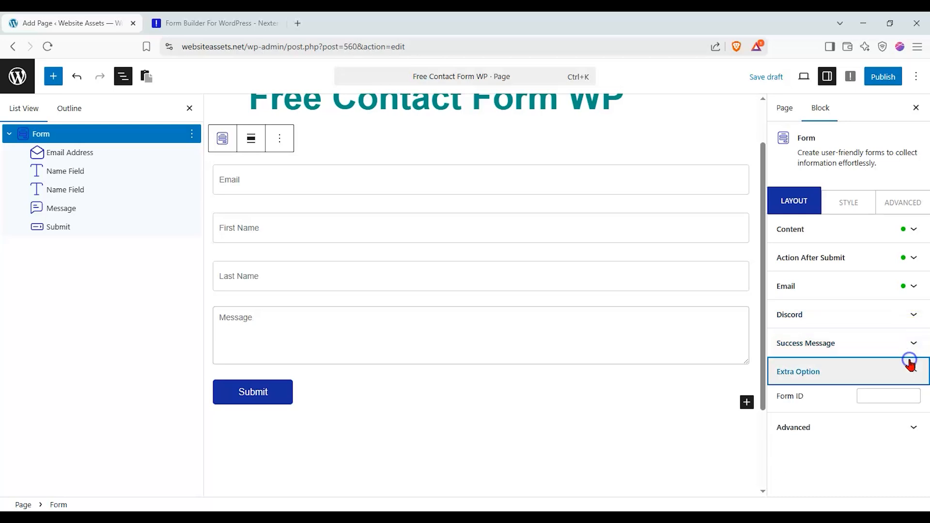
{"action": "left_click", "coordinate": [911, 363]}
{"action": "left_click", "coordinate": [908, 379]}
{"action": "left_click", "coordinate": [907, 380]}
{"action": "left_click", "coordinate": [907, 380]}
{"action": "left_click", "coordinate": [908, 383]}
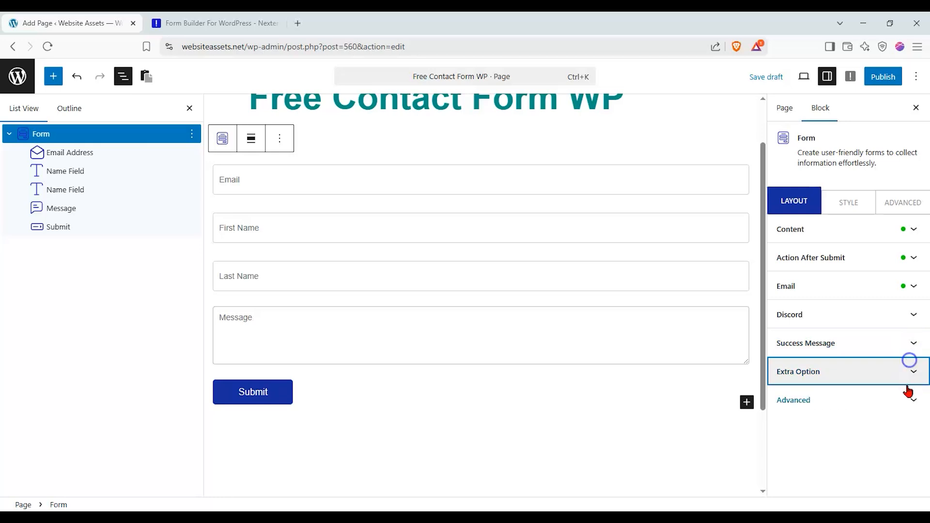
{"action": "left_click", "coordinate": [905, 398]}
{"action": "left_click", "coordinate": [905, 400]}
- In the Style tab, expand the Input, Button and Success styling panels
{"action": "left_click", "coordinate": [862, 202]}
{"action": "left_click", "coordinate": [878, 229]}
{"action": "left_click", "coordinate": [889, 231]}
{"action": "left_click_drag", "start_coordinate": [923, 253], "coordinate": [919, 355]}
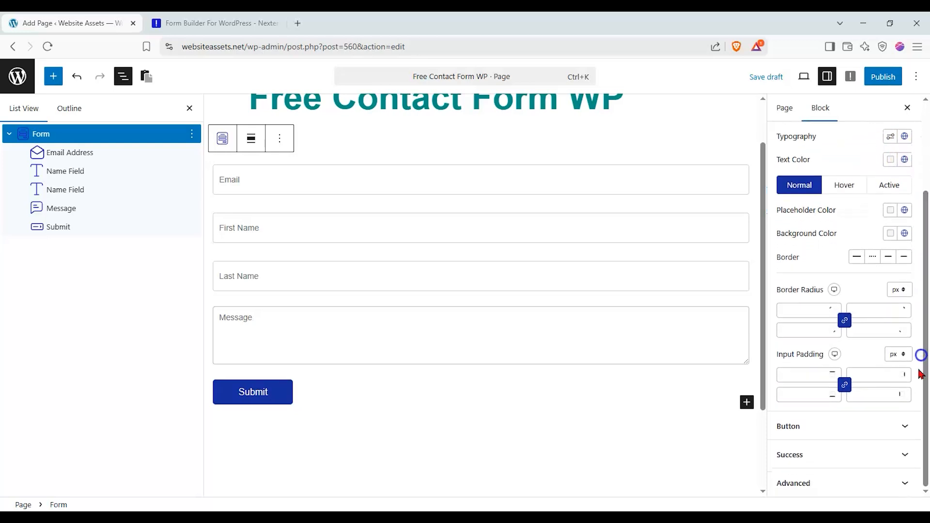
{"action": "left_click", "coordinate": [896, 425]}
{"action": "left_click", "coordinate": [853, 269]}
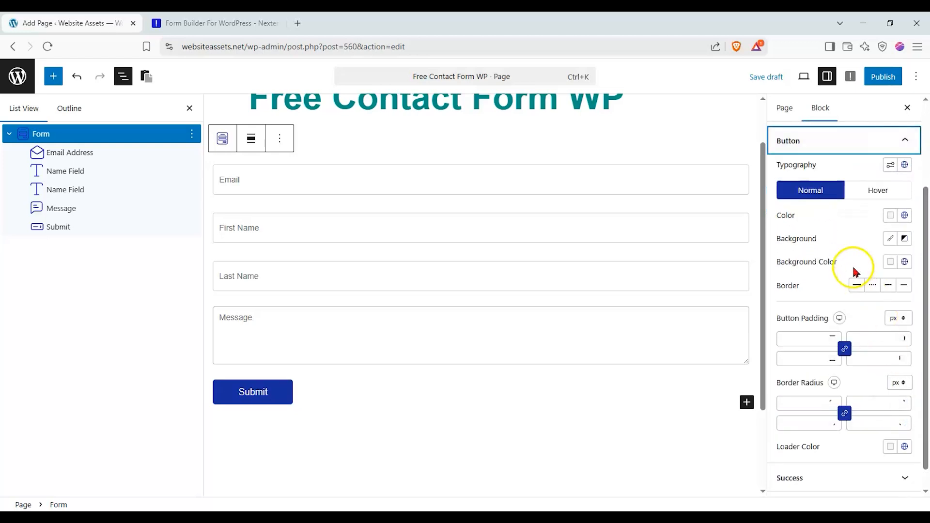
{"action": "left_click", "coordinate": [879, 476]}
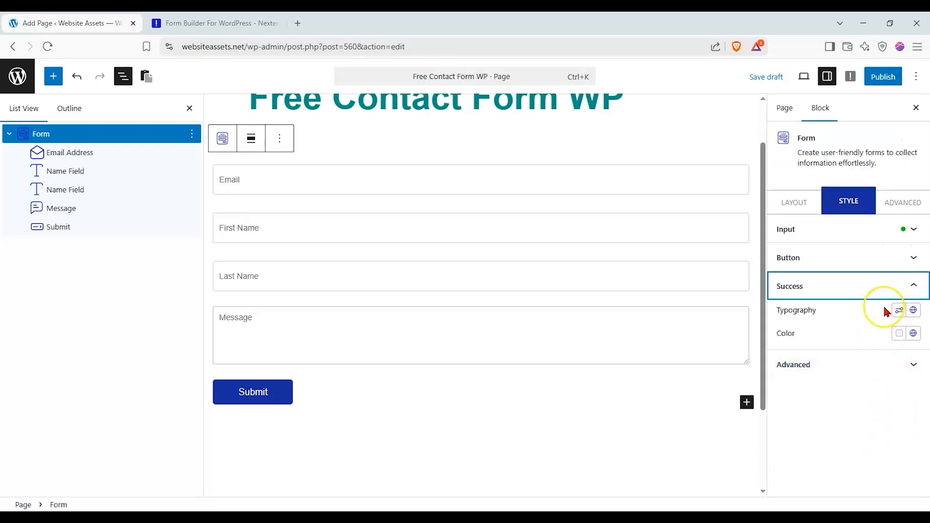
- Check the anchor/CSS class, Global Block Style and Responsive options in the Advanced tab
{"action": "left_click", "coordinate": [868, 357]}
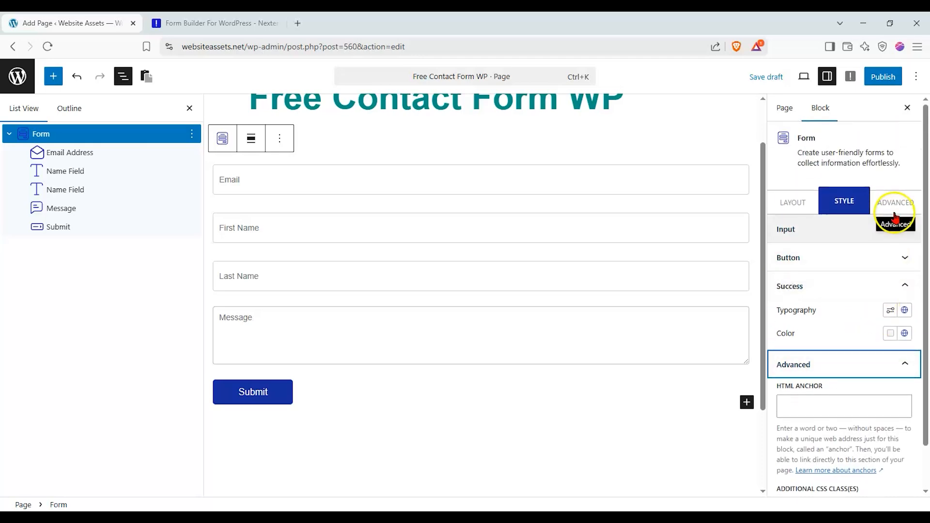
{"action": "left_click", "coordinate": [901, 200]}
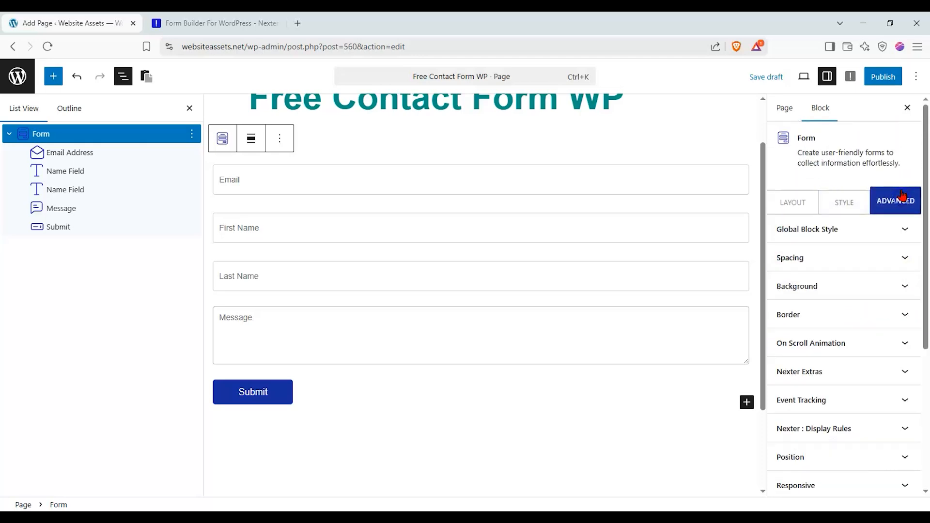
{"action": "left_click", "coordinate": [893, 224]}
{"action": "left_click", "coordinate": [894, 224]}
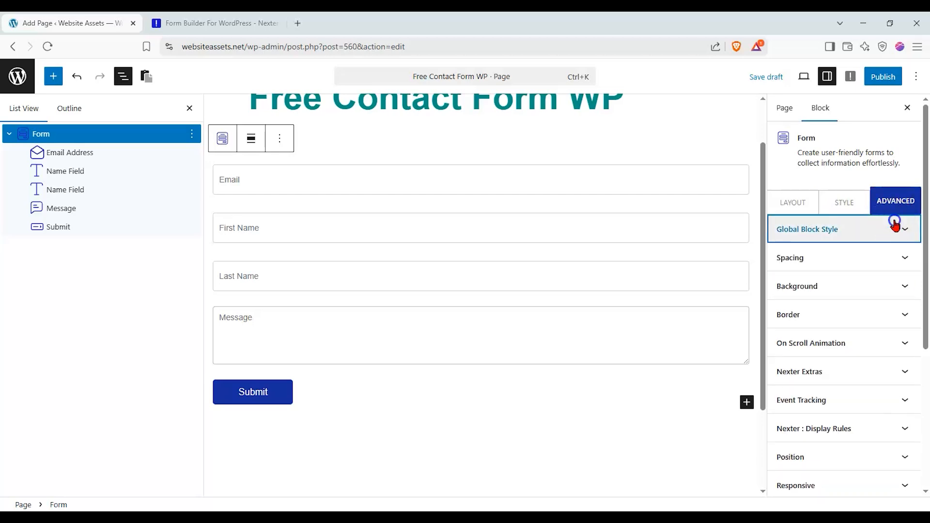
{"action": "left_click_drag", "start_coordinate": [925, 264], "coordinate": [925, 345]}
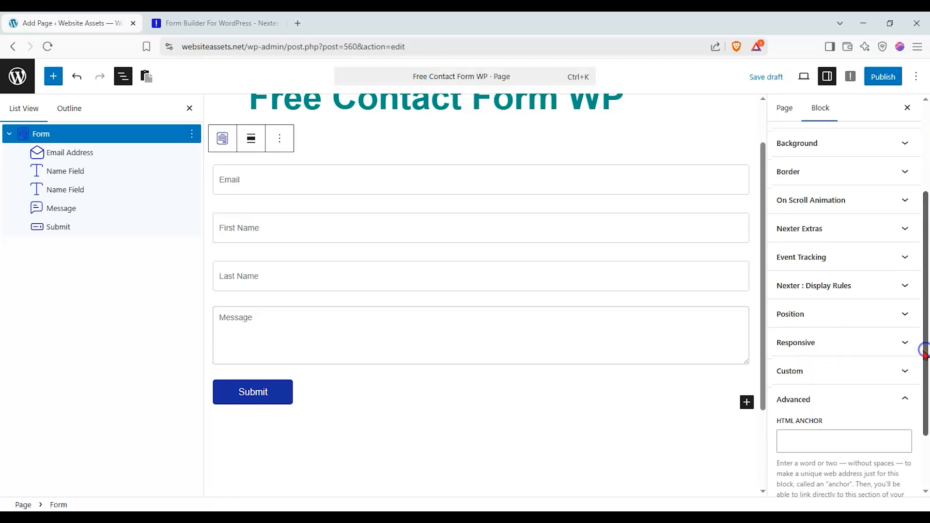
{"action": "left_click", "coordinate": [908, 350]}
{"action": "left_click", "coordinate": [907, 350]}
- Select the Email Address field block on the page
{"action": "scroll", "coordinate": [852, 315], "scroll_direction": "up", "scroll_amount": 5}
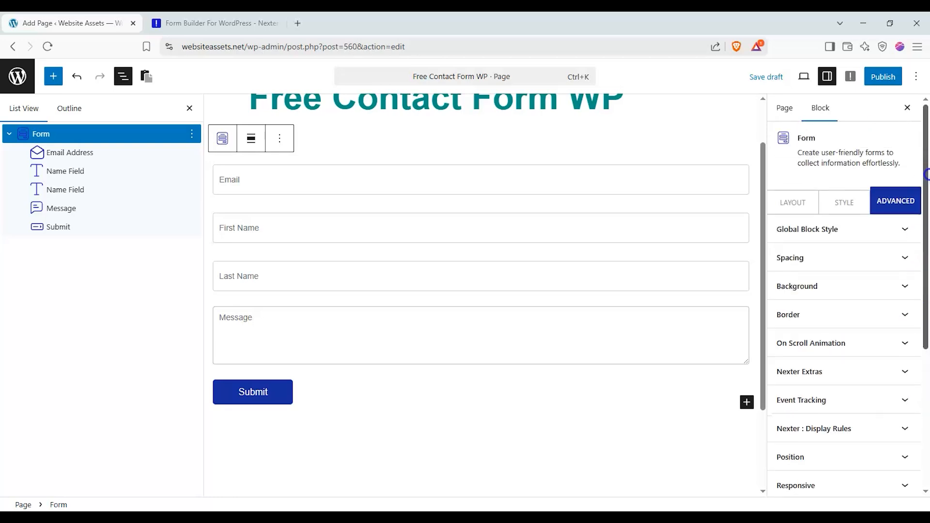
{"action": "scroll", "coordinate": [403, 212], "scroll_direction": "up", "scroll_amount": 1}
{"action": "left_click", "coordinate": [407, 217]}
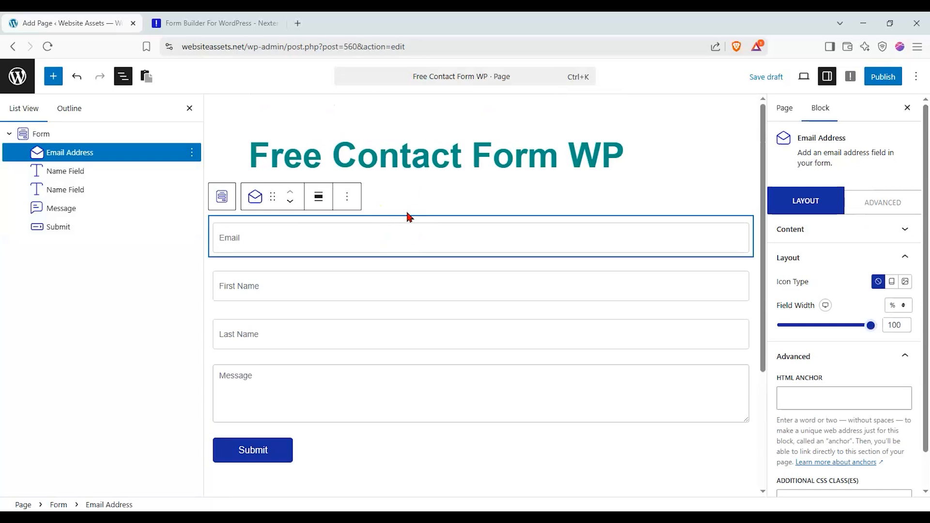
{"action": "left_click", "coordinate": [222, 197]}
{"action": "left_click", "coordinate": [793, 136]}
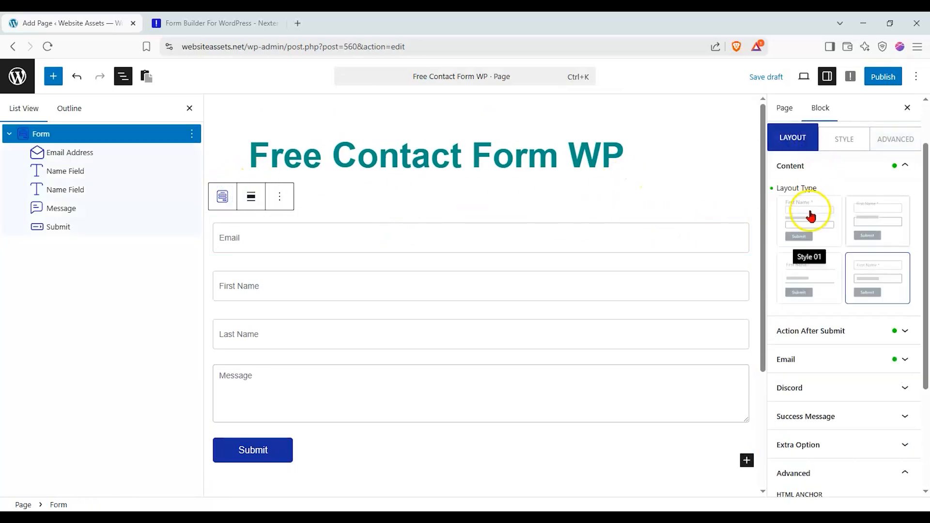
{"action": "left_click", "coordinate": [385, 234]}
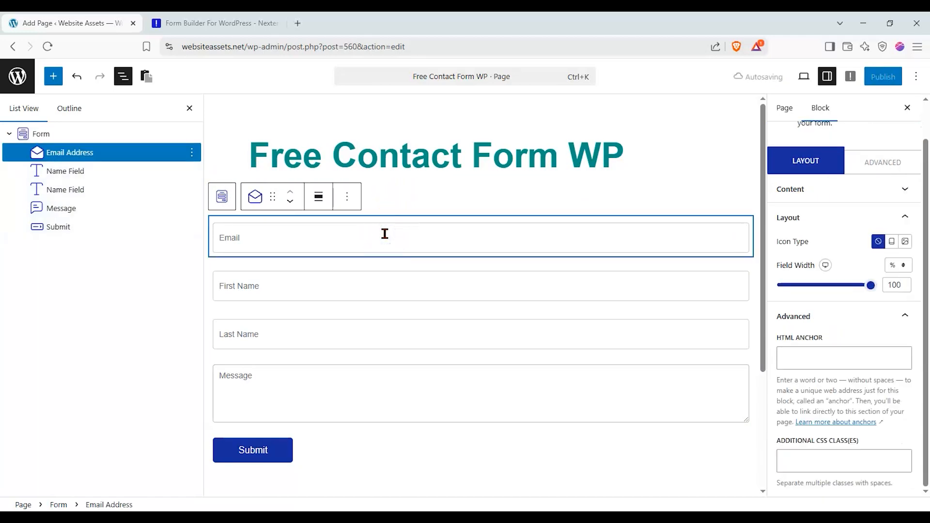
{"action": "left_click", "coordinate": [414, 219]}
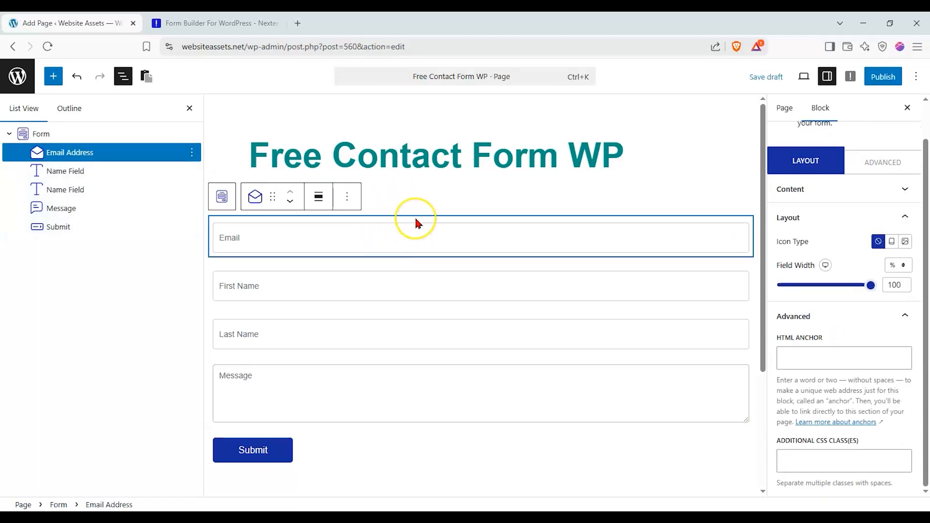
{"action": "left_click", "coordinate": [427, 261]}
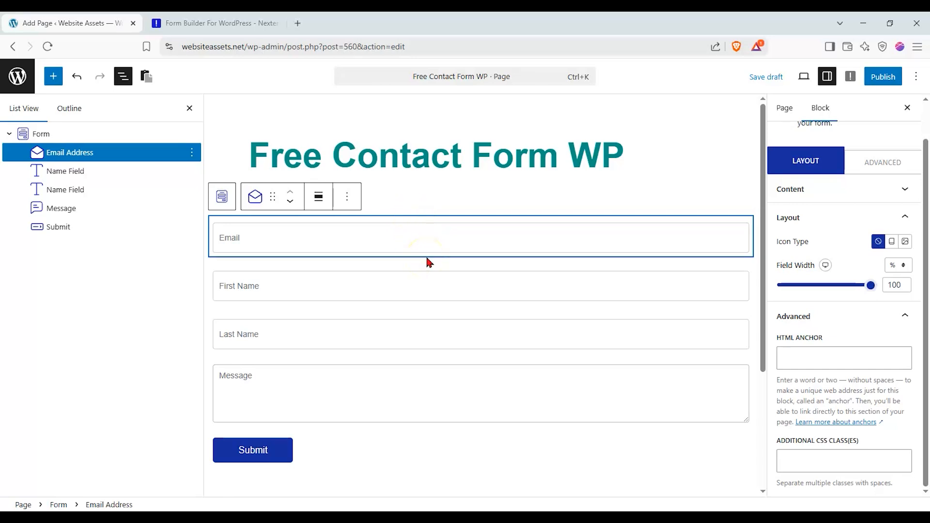
{"action": "left_click", "coordinate": [427, 250]}
{"action": "left_click", "coordinate": [430, 230]}
- From the Form Builder page's Live Demos section, open the Contact Us Form demo
{"action": "mouse_move", "coordinate": [431, 262]}
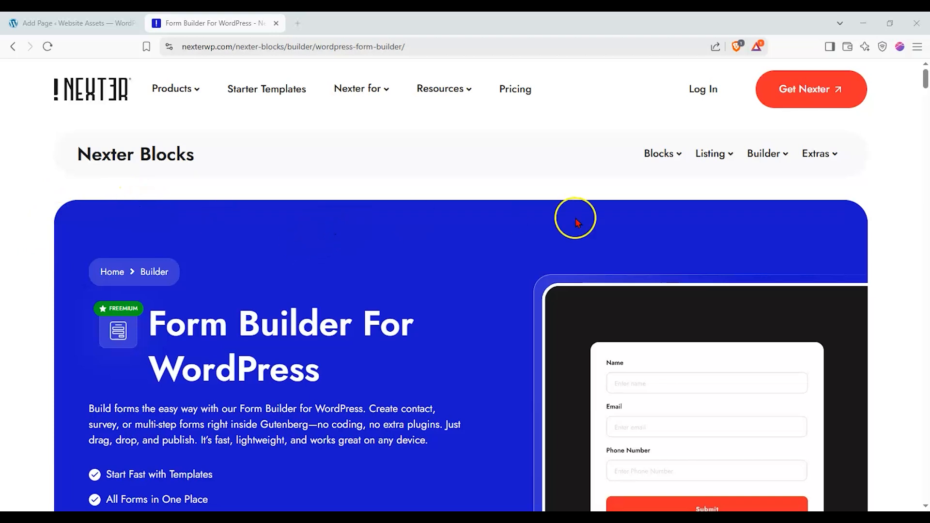
{"action": "left_click_drag", "start_coordinate": [925, 79], "coordinate": [924, 102]}
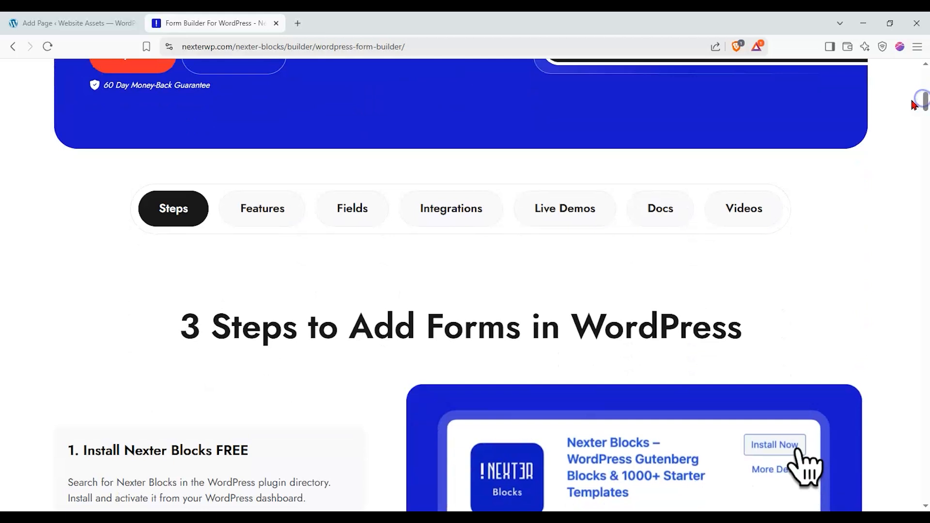
{"action": "left_click", "coordinate": [598, 206]}
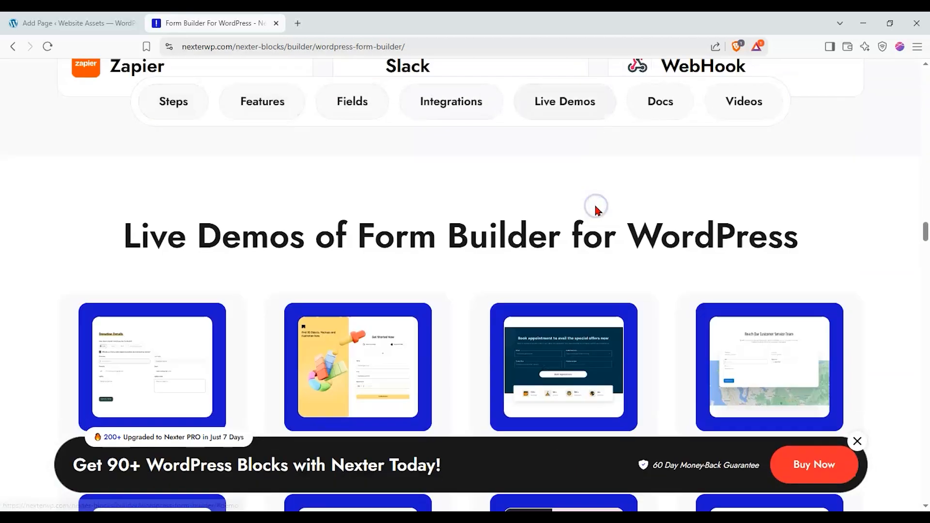
{"action": "scroll", "coordinate": [453, 225], "scroll_direction": "down", "scroll_amount": 1}
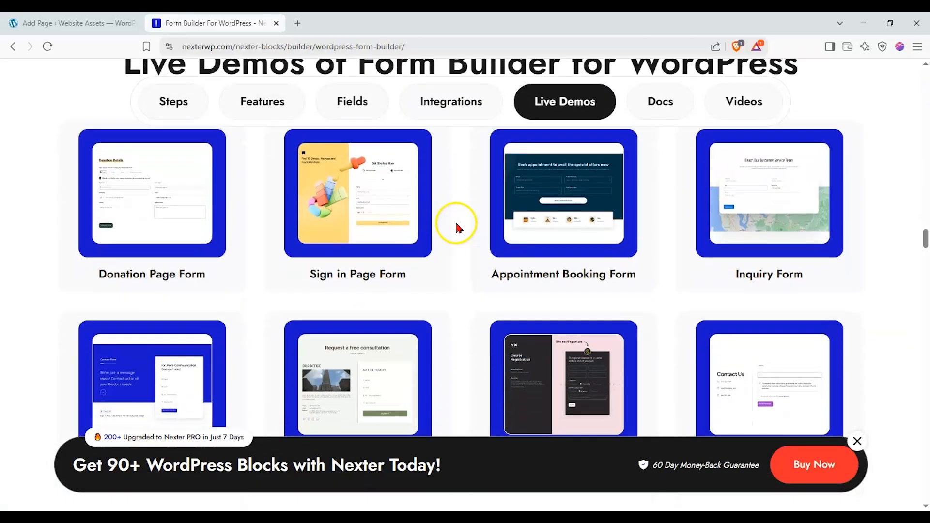
{"action": "scroll", "coordinate": [455, 228], "scroll_direction": "down", "scroll_amount": 2}
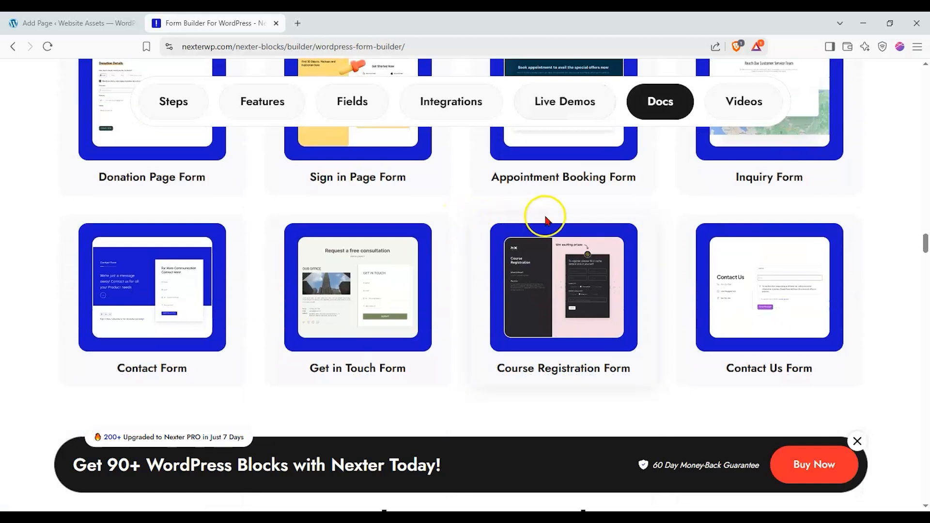
{"action": "left_click", "coordinate": [746, 291]}
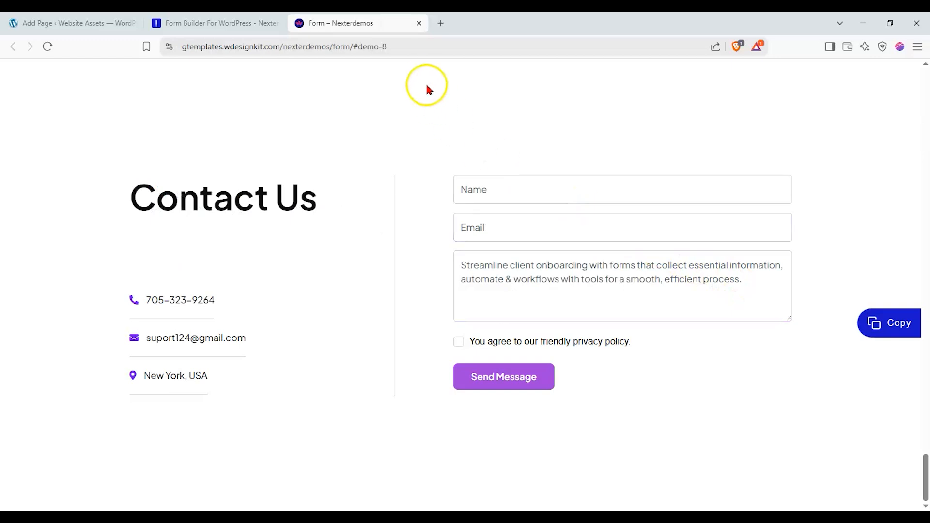
{"action": "scroll", "coordinate": [765, 258], "scroll_direction": "up", "scroll_amount": 6}
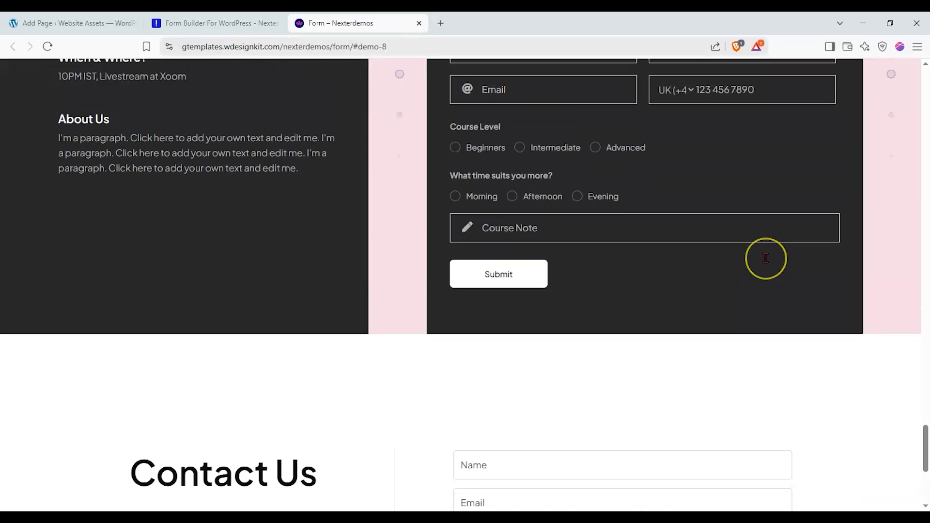
{"action": "scroll", "coordinate": [765, 258], "scroll_direction": "down", "scroll_amount": 6}
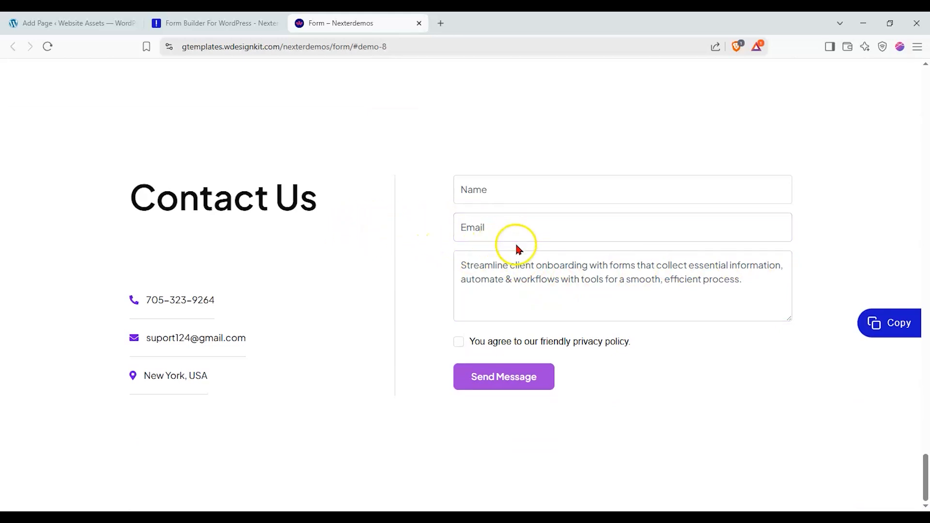
- Copy the Contact Us demo with its Copy button and return to the Add Page tab
{"action": "left_click", "coordinate": [876, 324]}
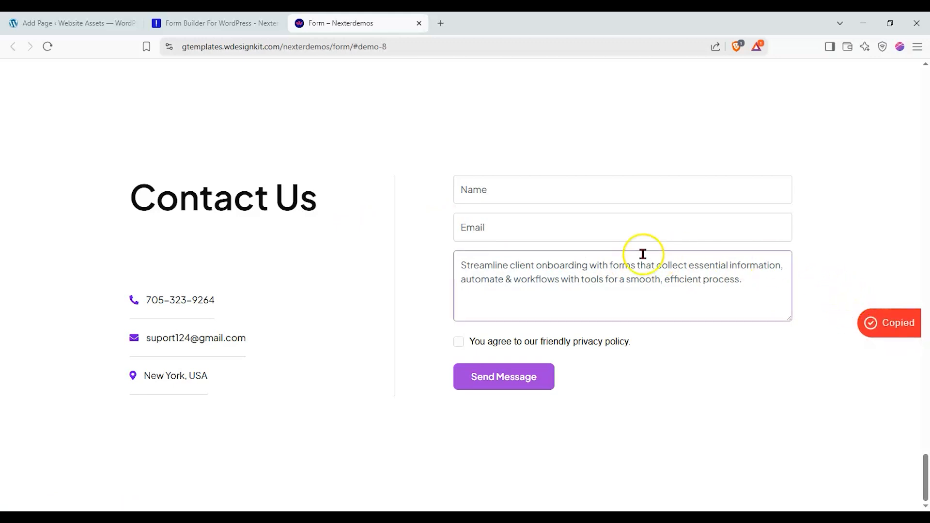
{"action": "left_click", "coordinate": [107, 30]}
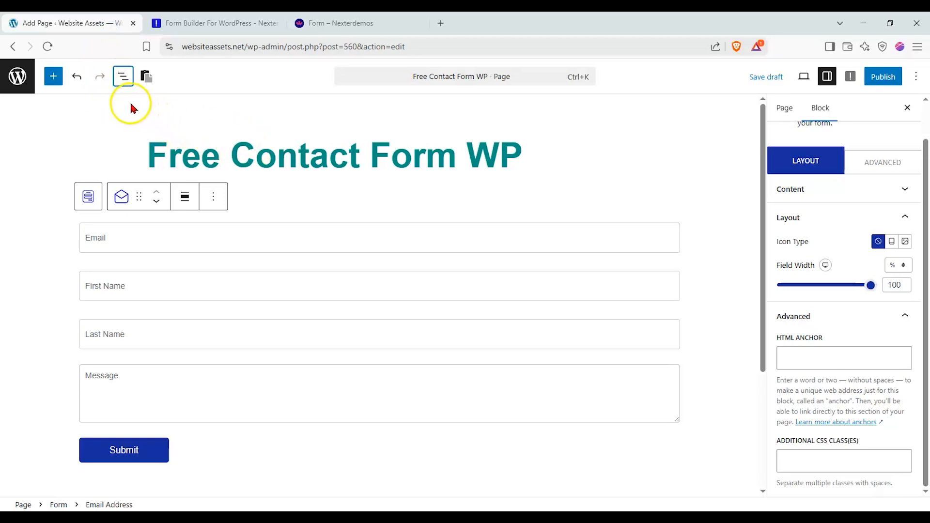
- Paste the Contact Us design onto the page and delete the old Form block
{"action": "left_click", "coordinate": [146, 77]}
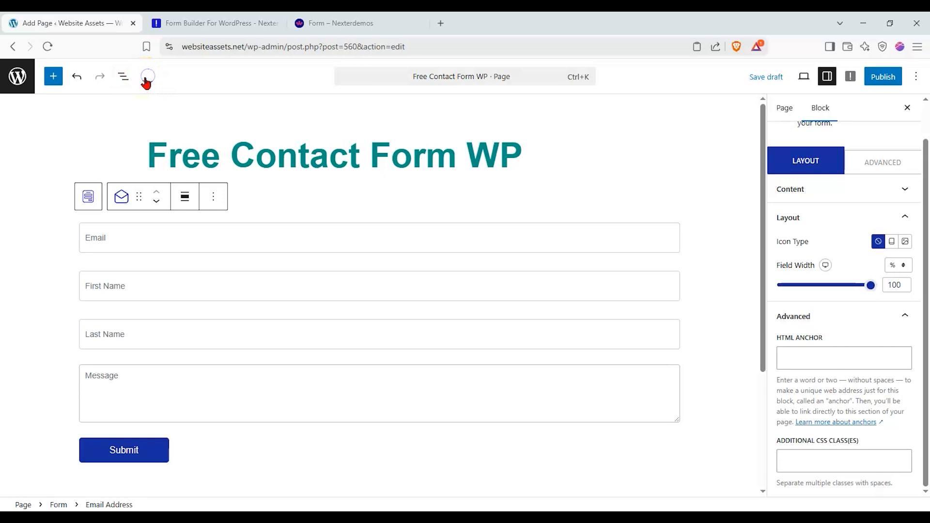
{"action": "left_click_drag", "start_coordinate": [758, 261], "coordinate": [763, 106]}
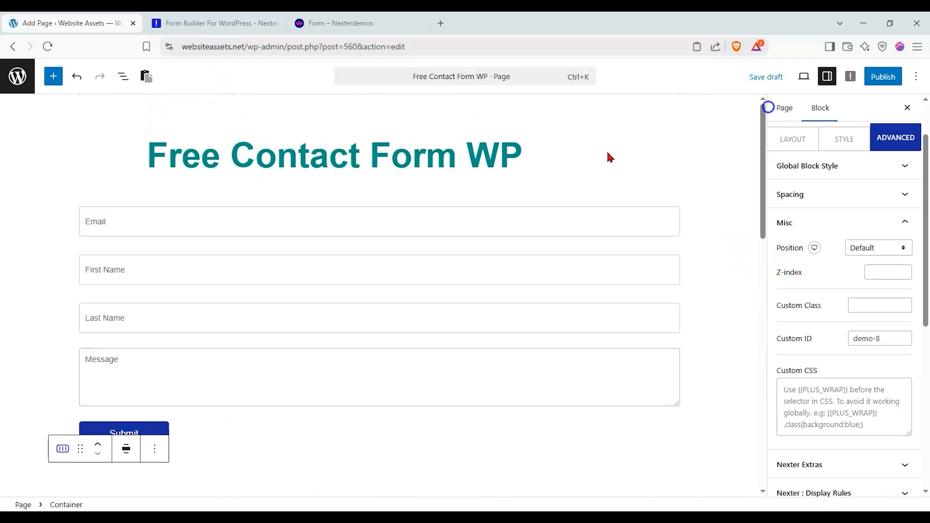
{"action": "left_click", "coordinate": [114, 206]}
{"action": "left_click", "coordinate": [89, 181]}
{"action": "left_click", "coordinate": [181, 182]}
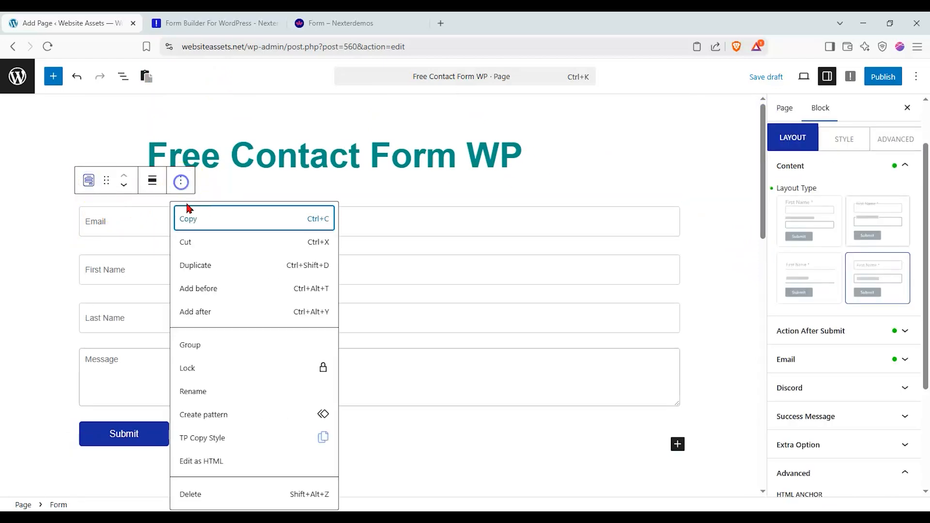
{"action": "left_click", "coordinate": [209, 494]}
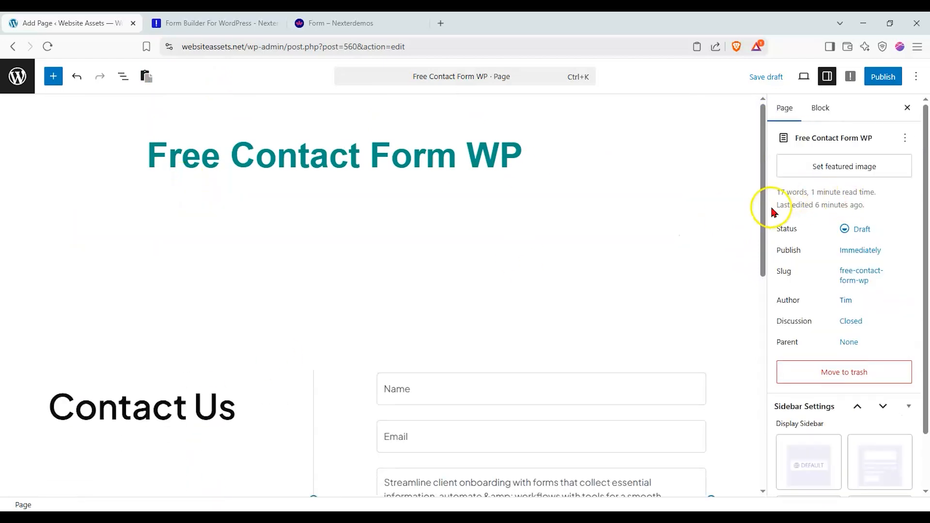
{"action": "left_click_drag", "start_coordinate": [759, 208], "coordinate": [749, 306]}
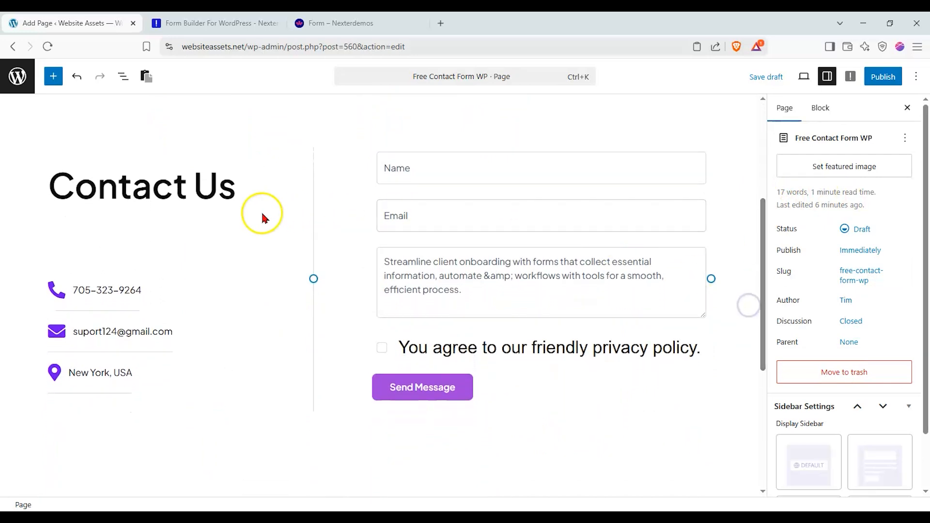
- Check the Contact Us heading and contact list entries, then select the Name field
{"action": "left_click", "coordinate": [198, 196]}
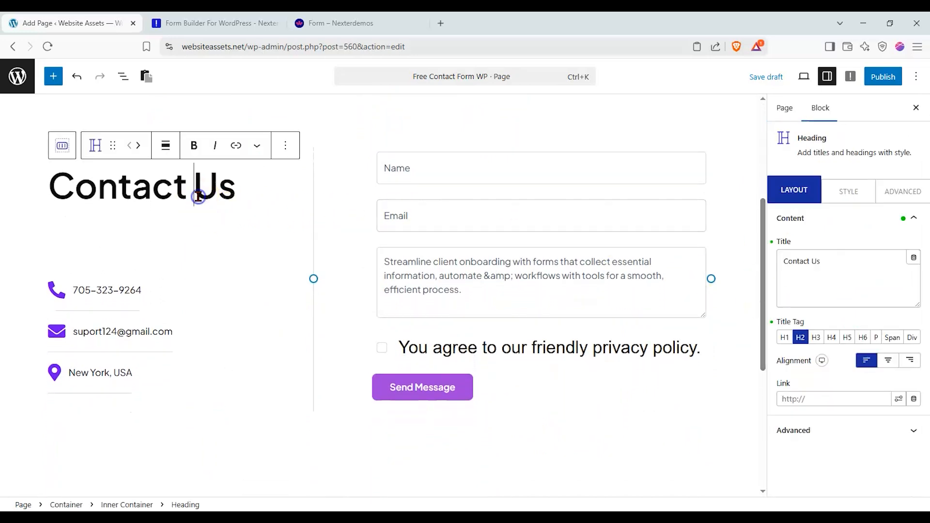
{"action": "left_click", "coordinate": [125, 287]}
{"action": "left_click", "coordinate": [132, 326]}
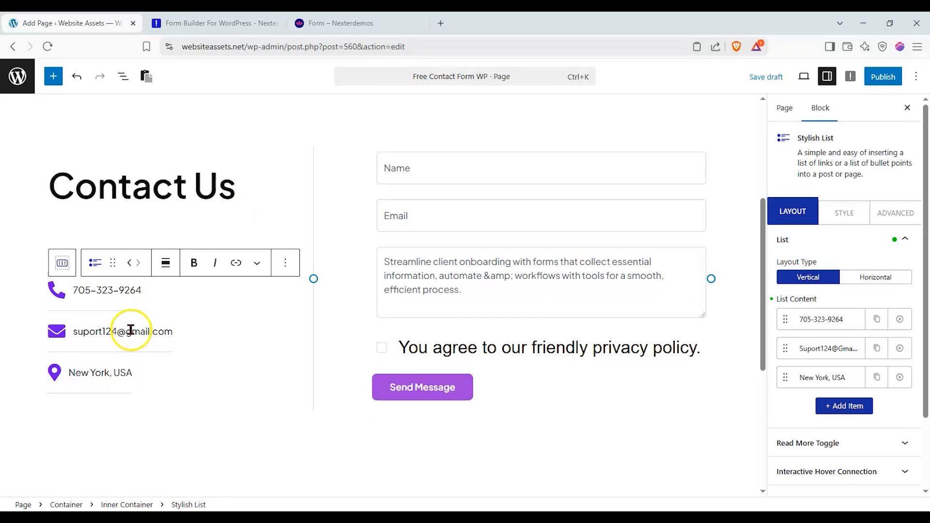
{"action": "left_click", "coordinate": [91, 369]}
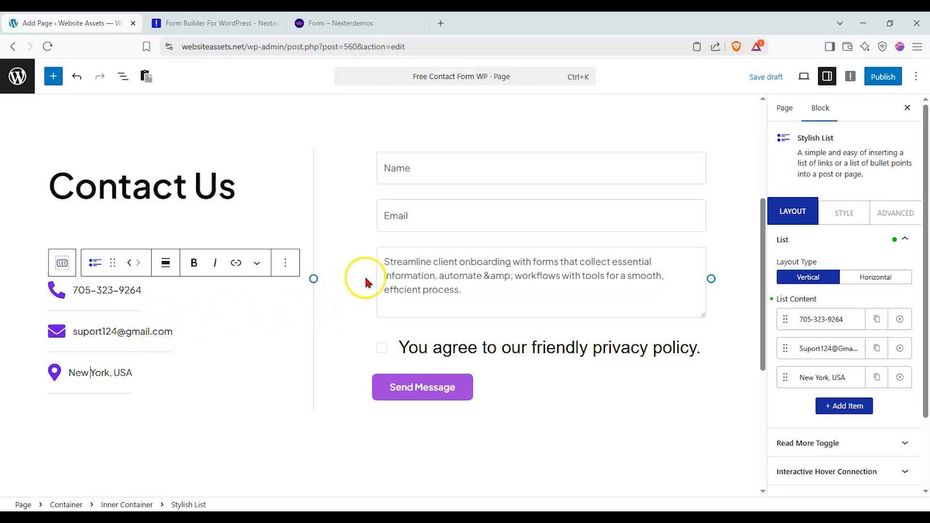
{"action": "scroll", "coordinate": [451, 228], "scroll_direction": "up", "scroll_amount": 1}
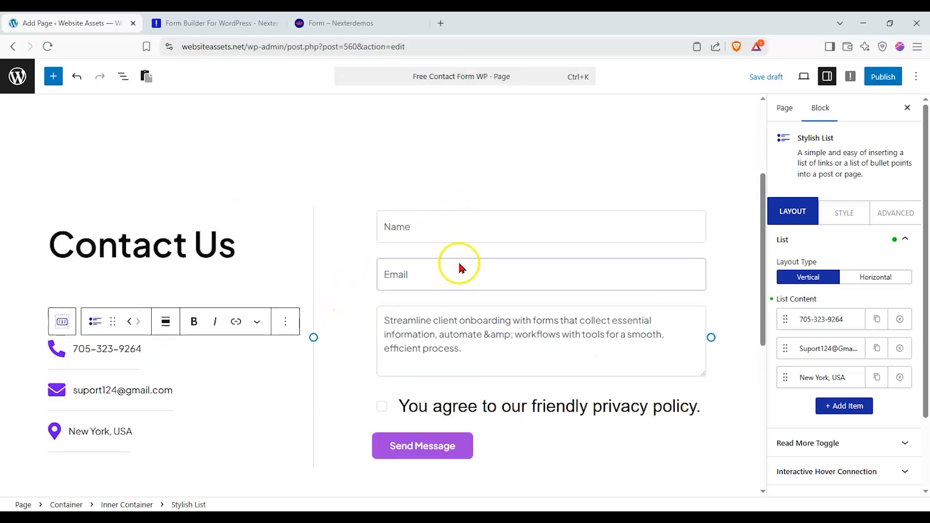
{"action": "left_click", "coordinate": [461, 233]}
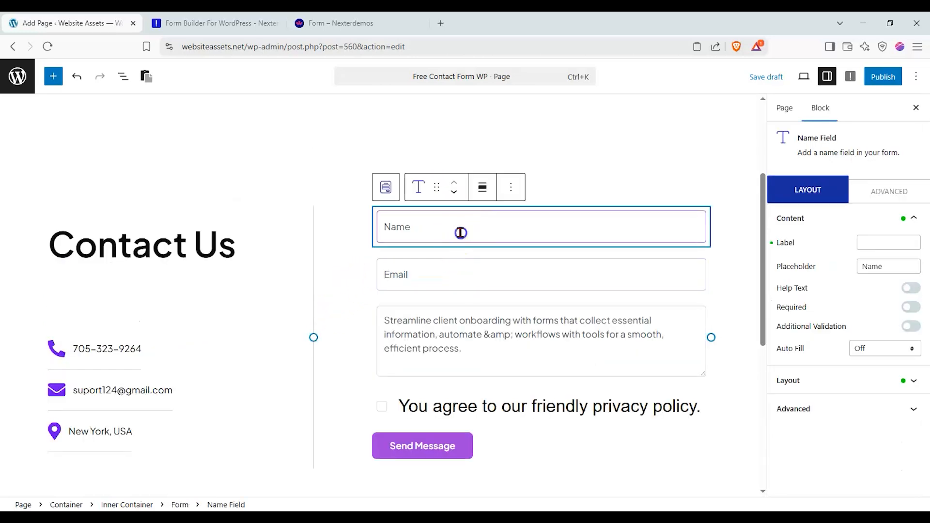
- Select the parent Form block and set its Layout Type to Style 02
{"action": "left_click", "coordinate": [377, 185]}
{"action": "left_click", "coordinate": [823, 276]}
{"action": "left_click", "coordinate": [878, 276]}
{"action": "left_click", "coordinate": [802, 348]}
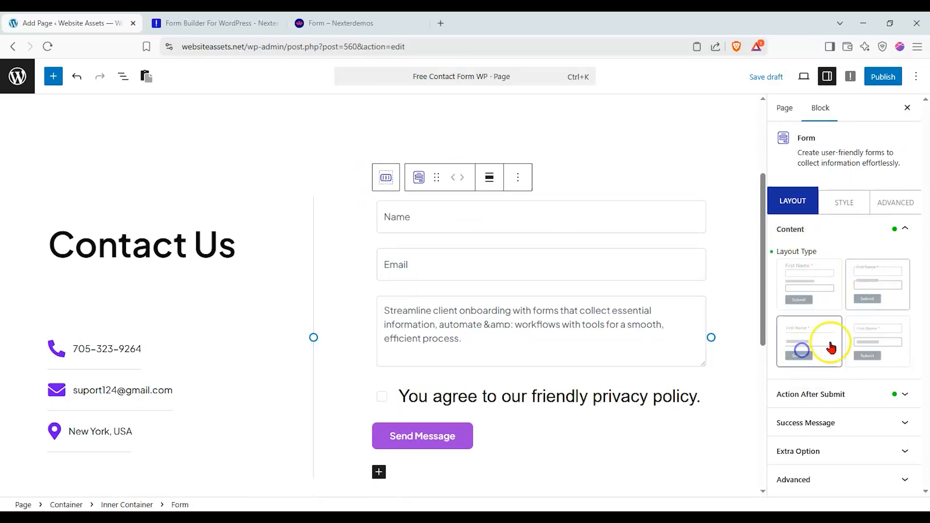
{"action": "left_click", "coordinate": [829, 291]}
{"action": "left_click", "coordinate": [860, 286]}
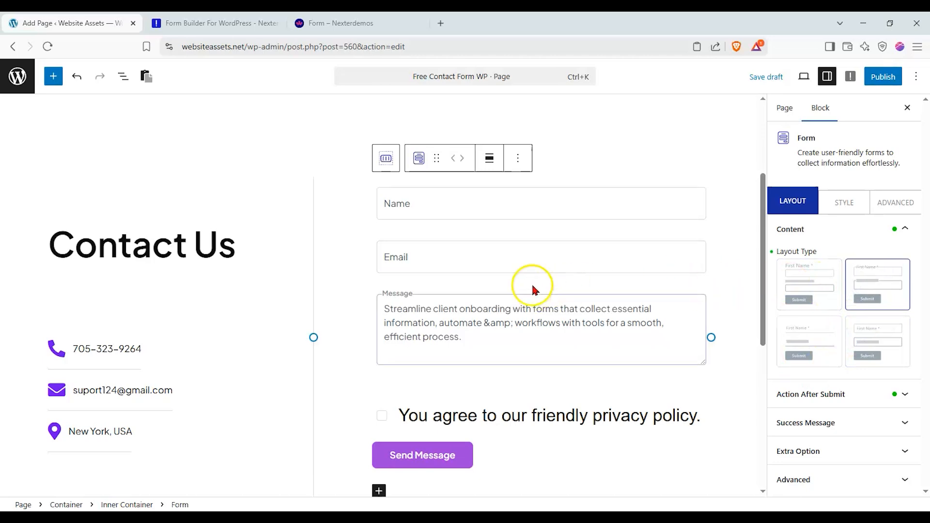
{"action": "scroll", "coordinate": [531, 286], "scroll_direction": "down", "scroll_amount": 1}
{"action": "scroll", "coordinate": [531, 285], "scroll_direction": "up", "scroll_amount": 1}
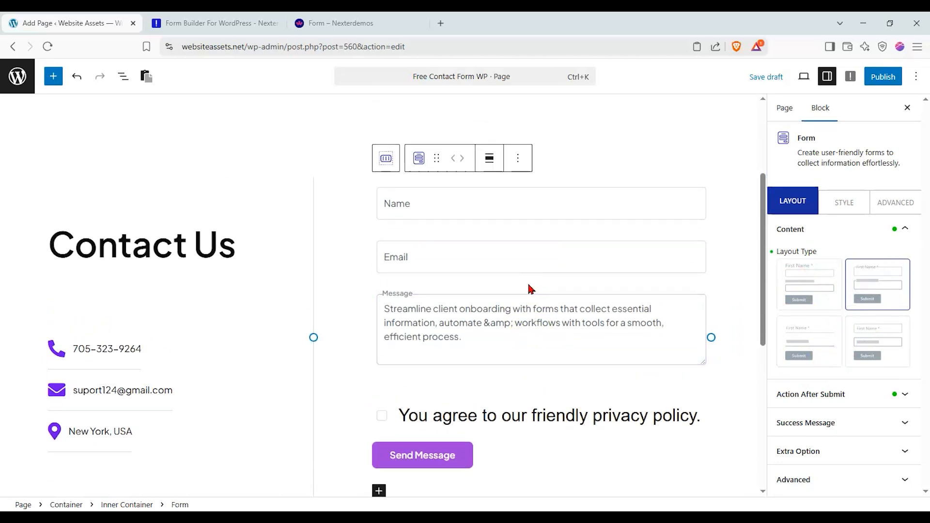
{"action": "mouse_move", "coordinate": [523, 281]}
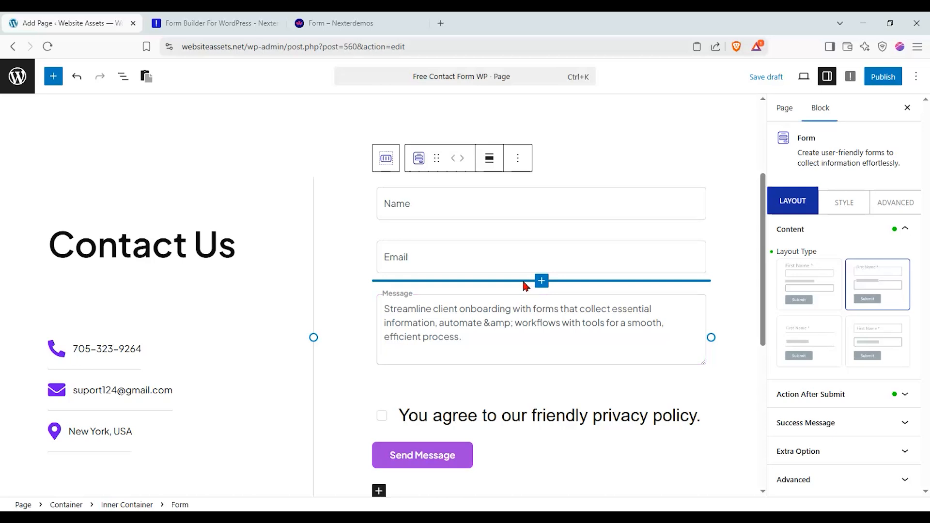
{"action": "left_click", "coordinate": [508, 211]}
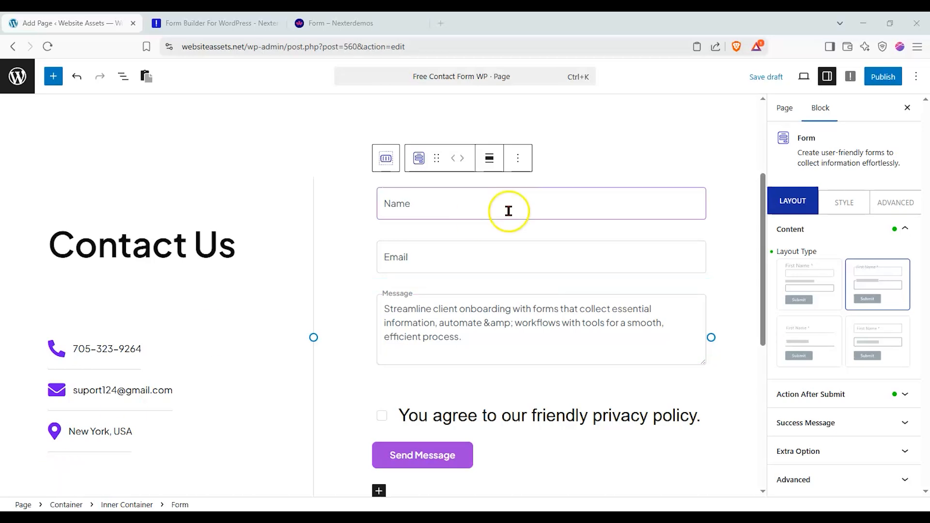
{"action": "mouse_move", "coordinate": [584, 286]}
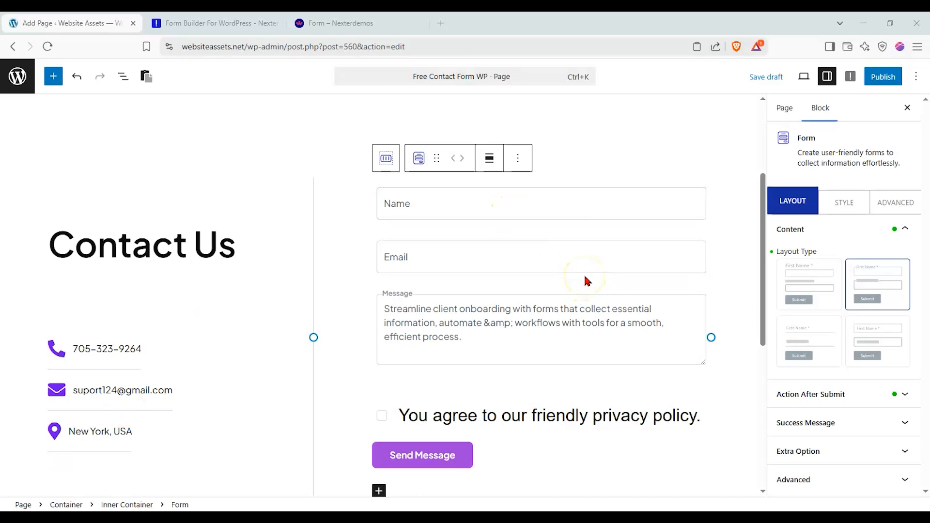
- Label the Name field 'Your Full Name', placeholder 'Your name', with 'Please enter your full legal name' help text below
{"action": "left_click", "coordinate": [538, 206]}
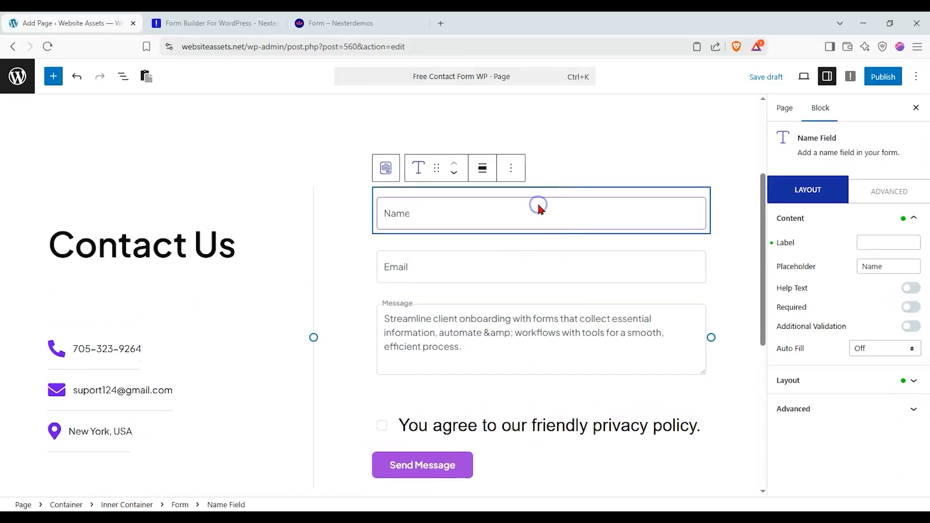
{"action": "left_click", "coordinate": [870, 245]}
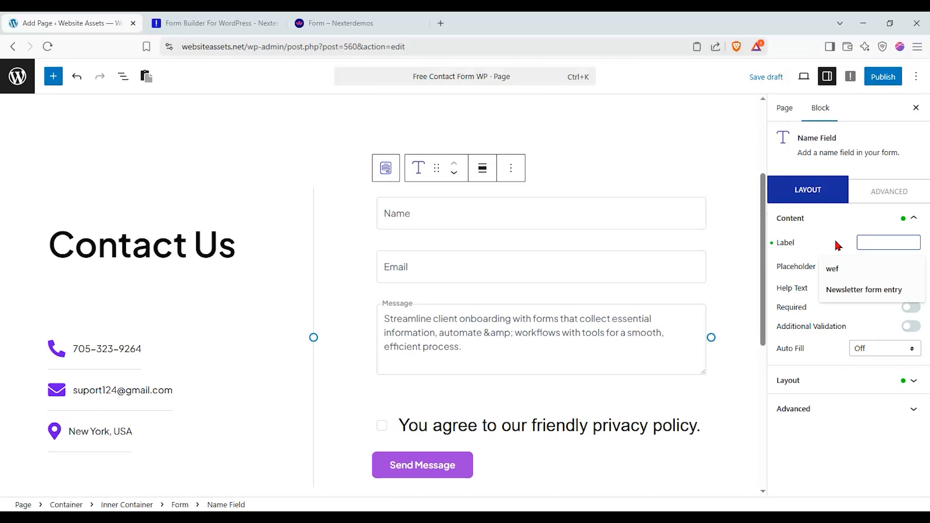
{"action": "type", "text": "our Full Name"}
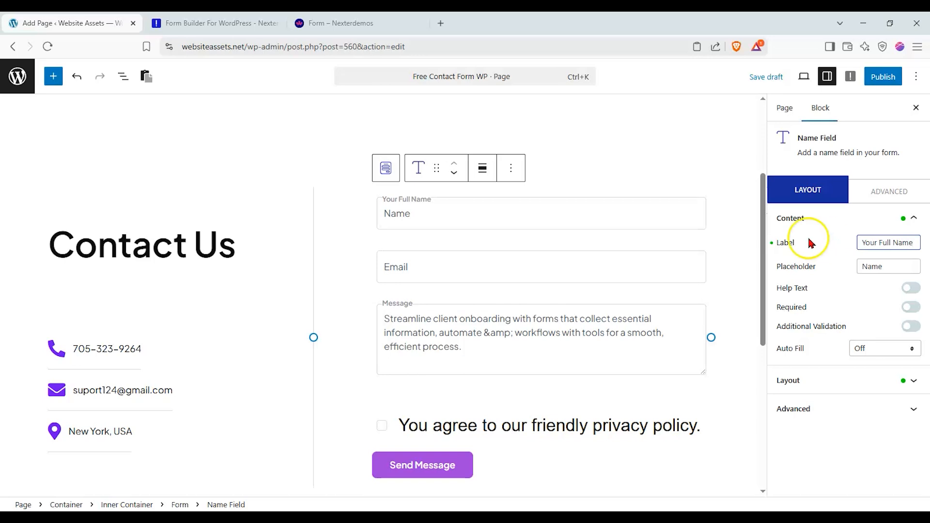
{"action": "left_click_drag", "start_coordinate": [884, 265], "coordinate": [851, 273]}
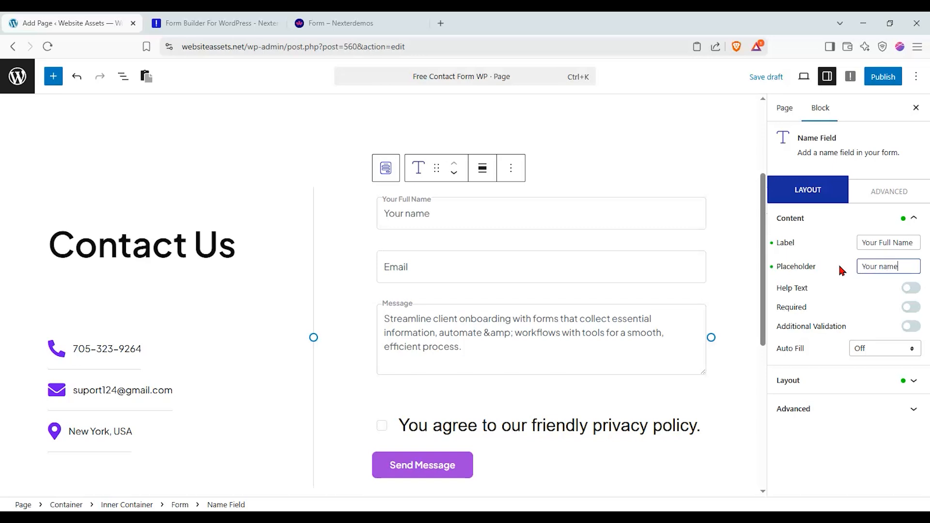
{"action": "left_click", "coordinate": [908, 288]}
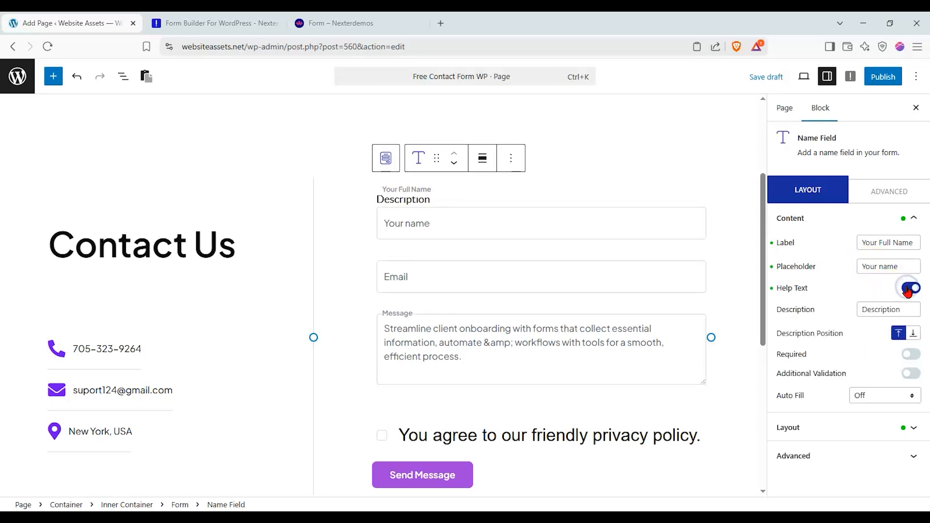
{"action": "left_click_drag", "start_coordinate": [903, 309], "coordinate": [850, 318]}
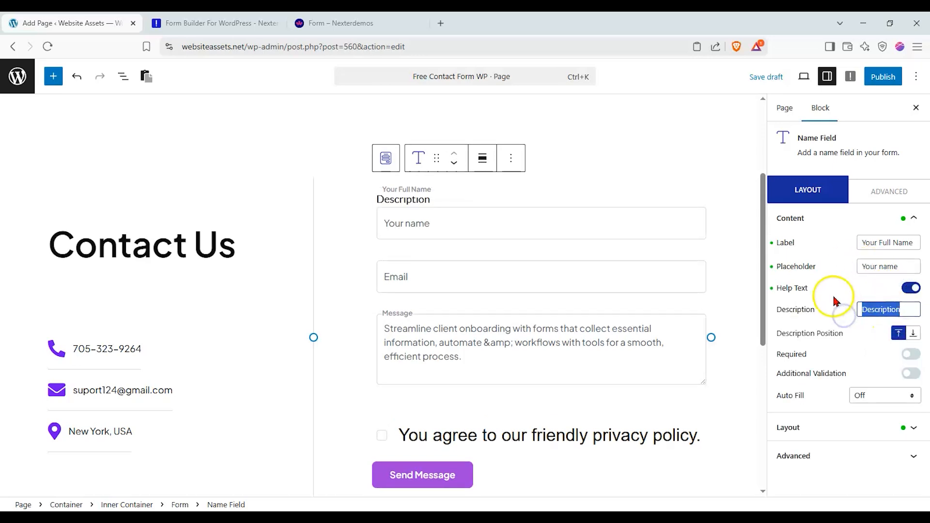
{"action": "type", "text": "P"}
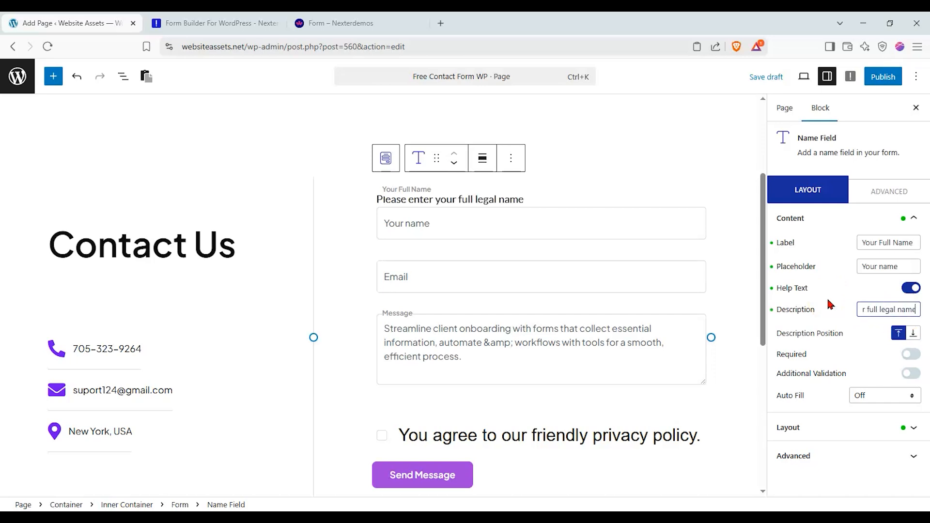
{"action": "left_click", "coordinate": [914, 334]}
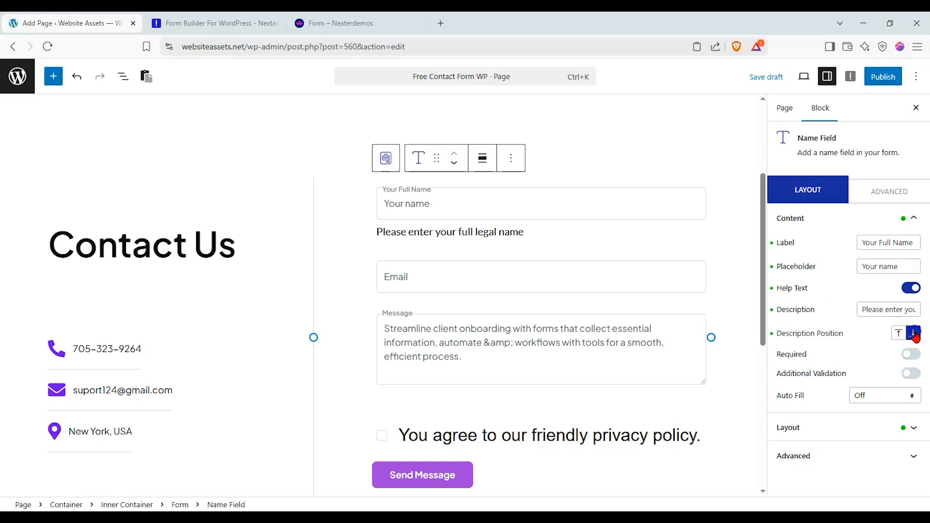
- Make the Name field required, leaving additional validation and Auto Fill off
{"action": "left_click", "coordinate": [913, 356]}
{"action": "left_click", "coordinate": [893, 376]}
{"action": "left_click_drag", "start_coordinate": [892, 377], "coordinate": [926, 383]}
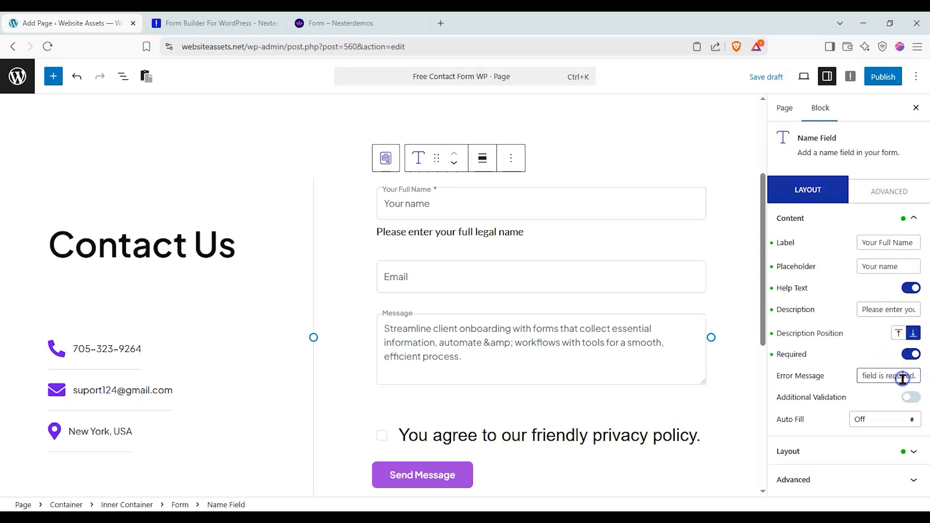
{"action": "left_click", "coordinate": [907, 398]}
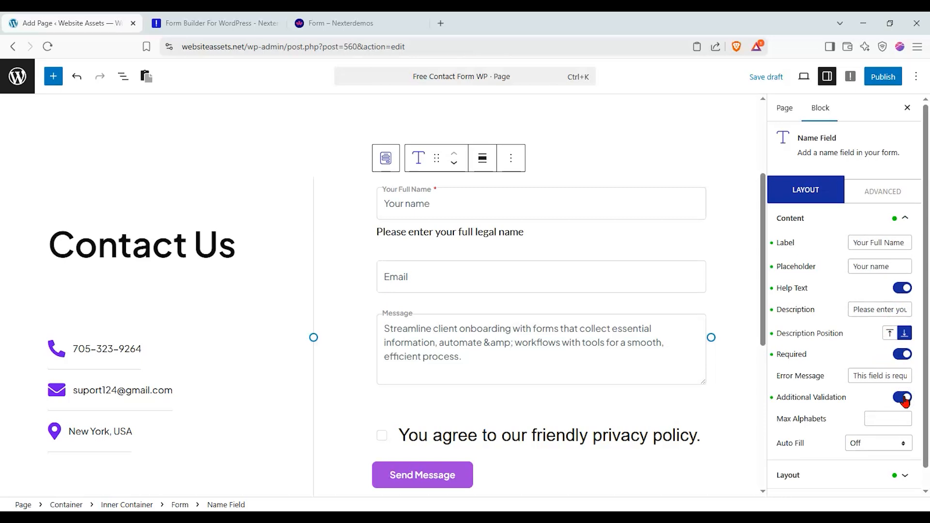
{"action": "left_click", "coordinate": [905, 398]}
{"action": "left_click", "coordinate": [903, 418]}
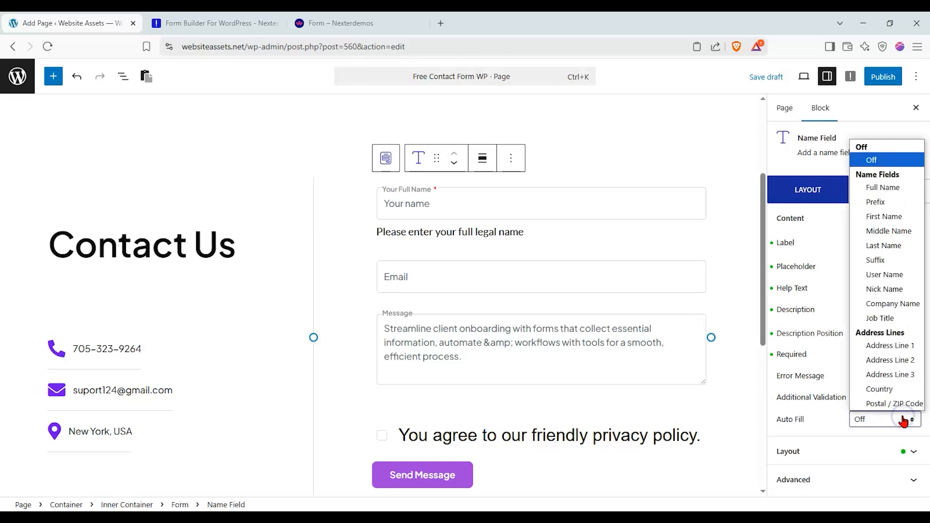
{"action": "left_click", "coordinate": [903, 419]}
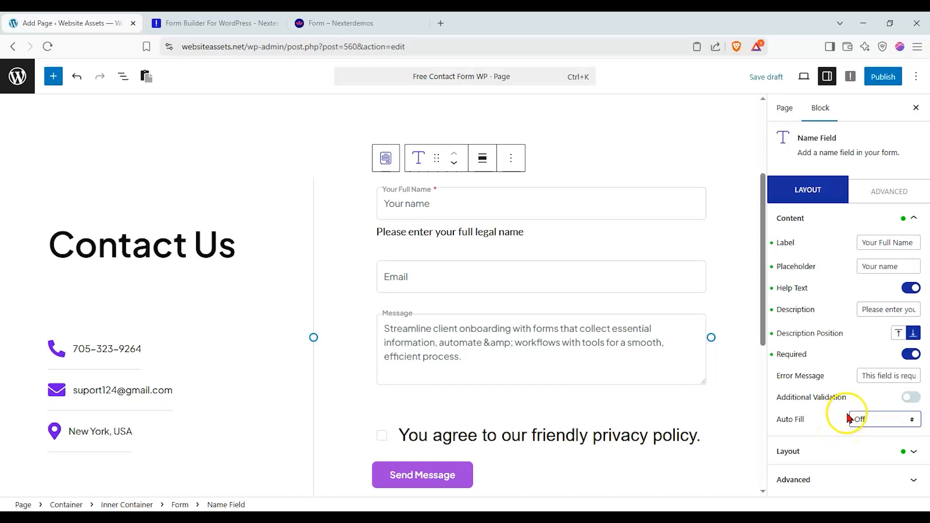
- Give the Name field a red ID-card icon
{"action": "left_click", "coordinate": [851, 451]}
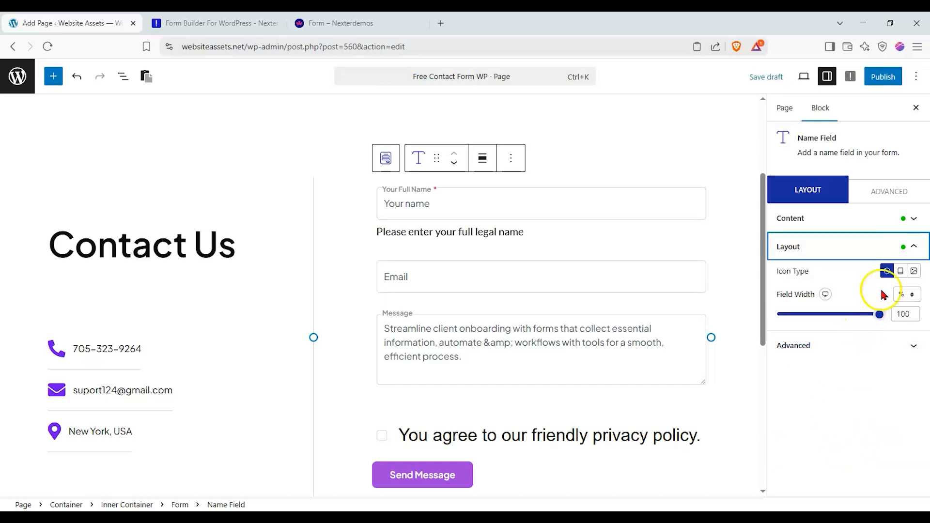
{"action": "left_click", "coordinate": [900, 271]}
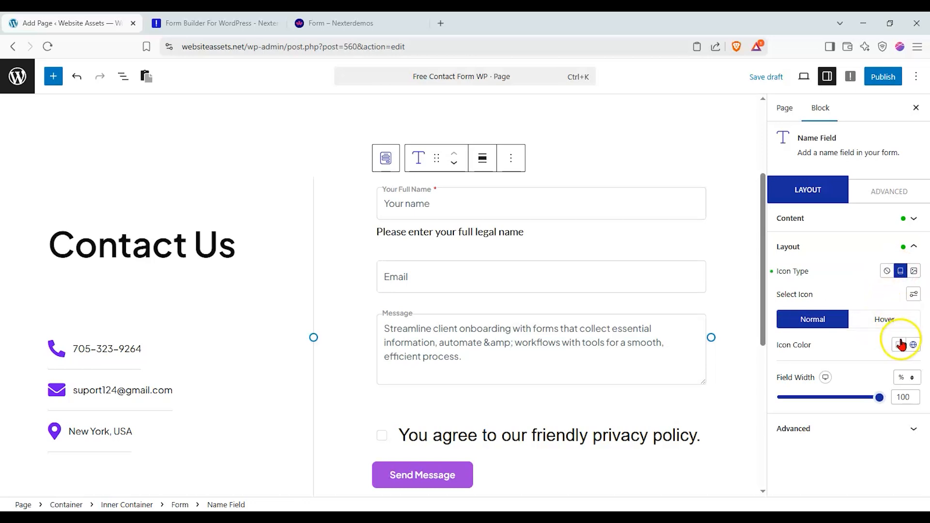
{"action": "left_click", "coordinate": [912, 295]}
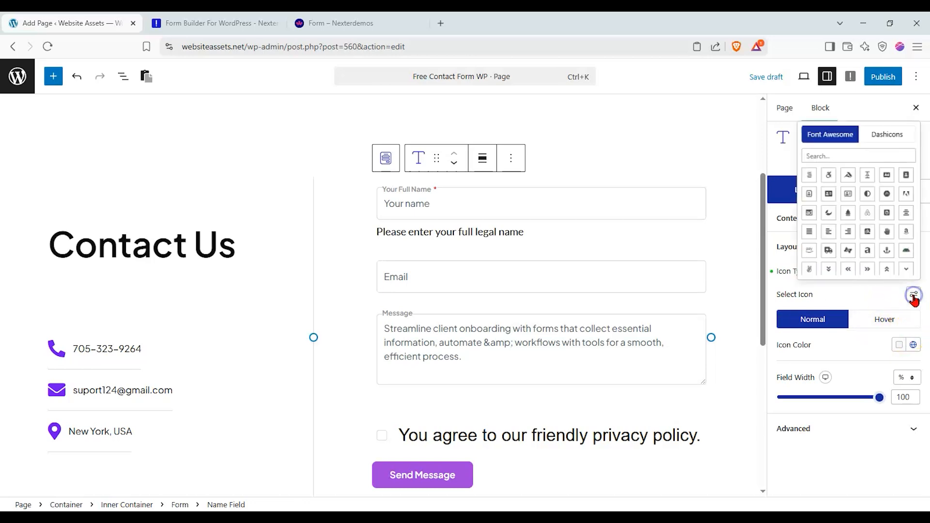
{"action": "left_click", "coordinate": [865, 187]}
{"action": "left_click", "coordinate": [820, 186]}
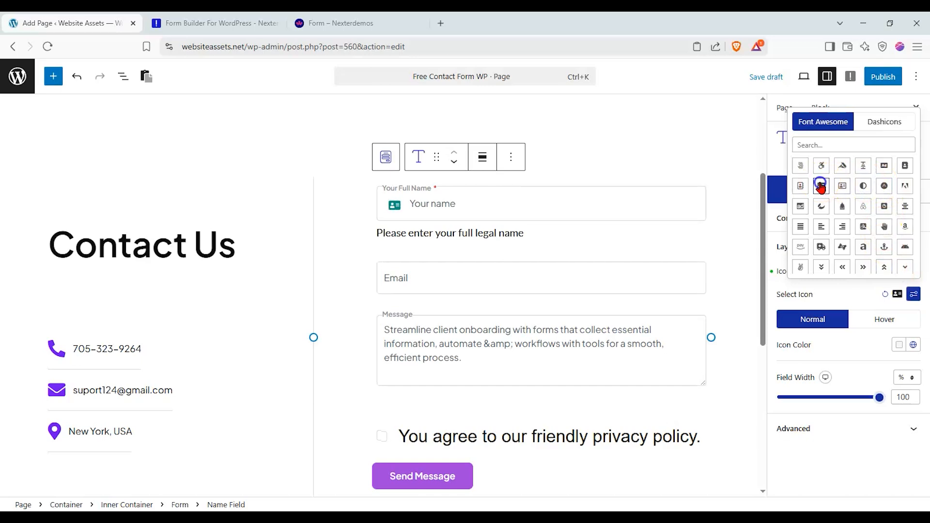
{"action": "left_click", "coordinate": [854, 298]}
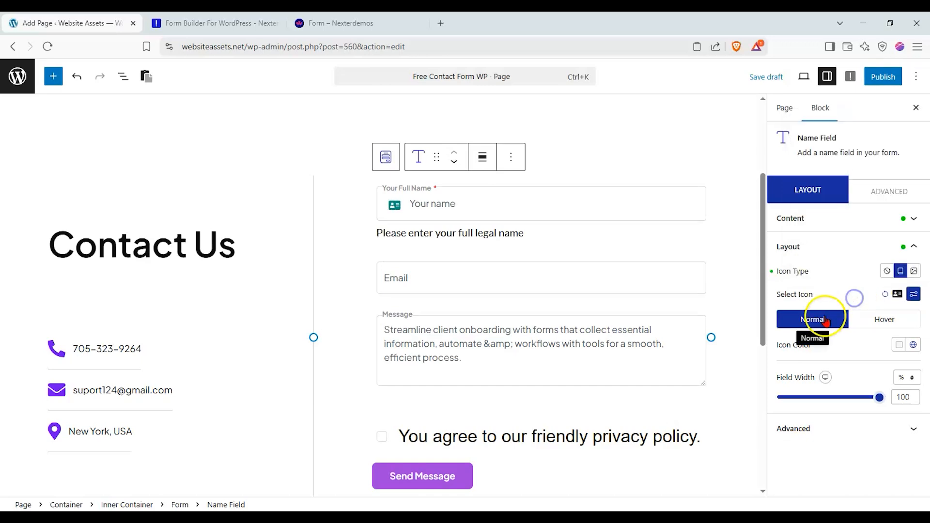
{"action": "left_click", "coordinate": [898, 344]}
{"action": "left_click", "coordinate": [845, 243]}
{"action": "left_click", "coordinate": [855, 356]}
- Set the Name field width to 100%
{"action": "mouse_move", "coordinate": [874, 398]}
{"action": "left_mouse_down"}
{"action": "mouse_move", "coordinate": [843, 399]}
{"action": "mouse_move", "coordinate": [870, 405]}
{"action": "left_mouse_up"}
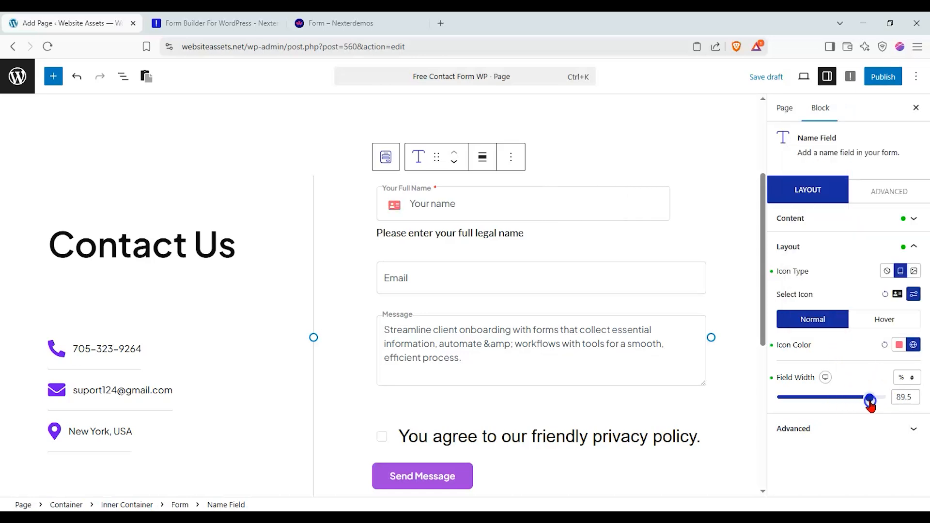
{"action": "left_click", "coordinate": [877, 430]}
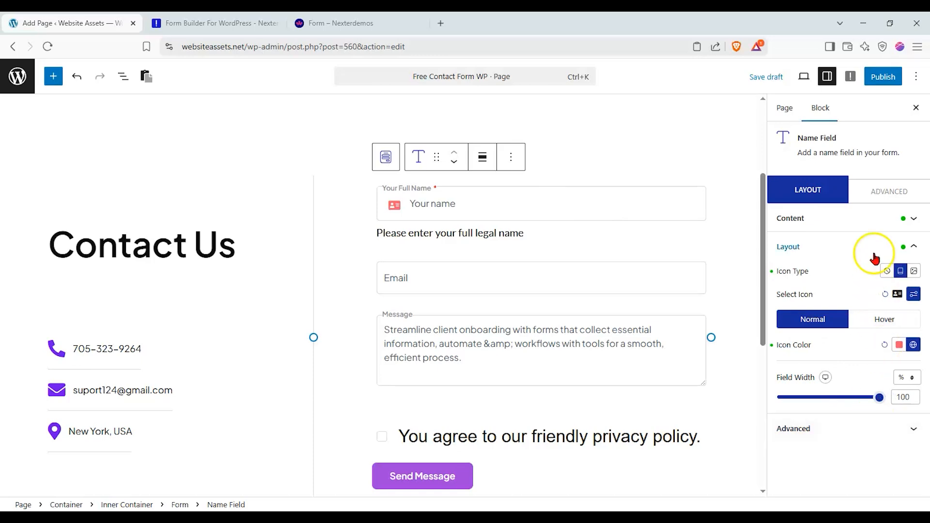
{"action": "left_click", "coordinate": [881, 191]}
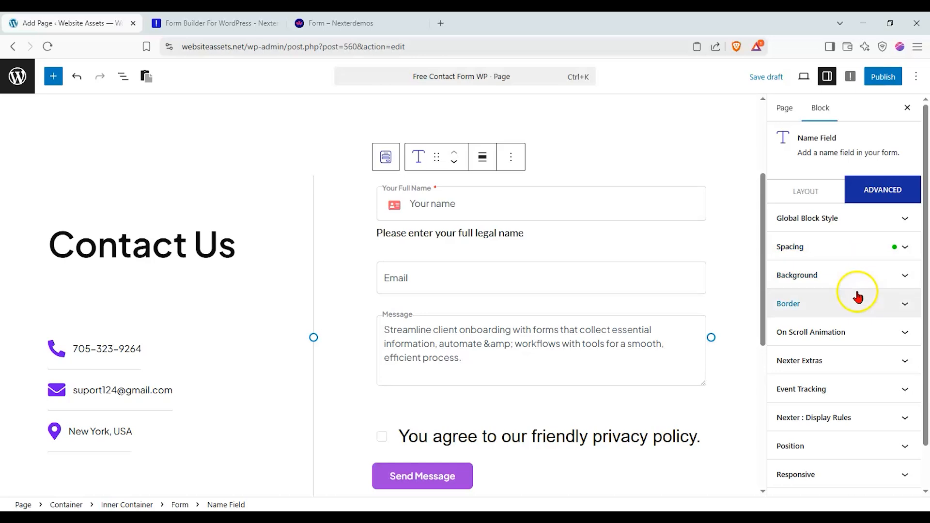
- Return to the Layout tab and select the parent Form block
{"action": "left_click", "coordinate": [801, 188]}
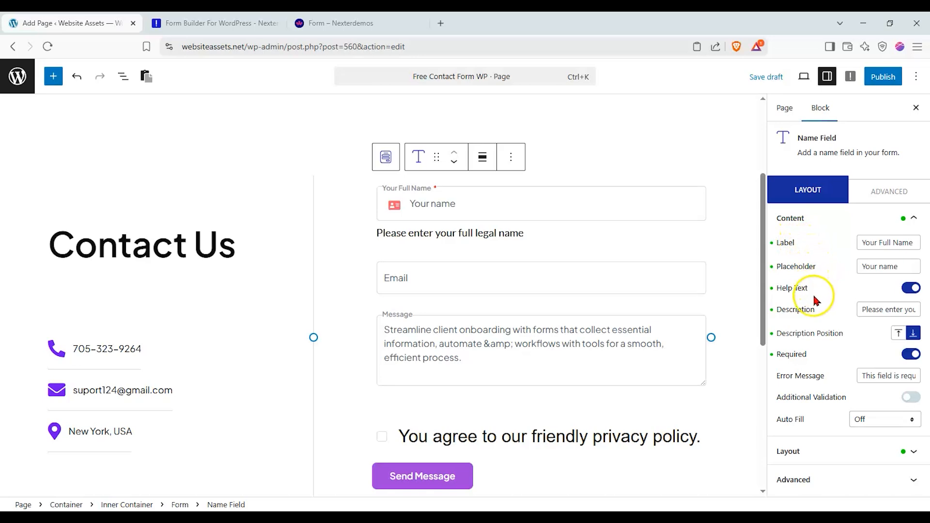
{"action": "left_click", "coordinate": [385, 157]}
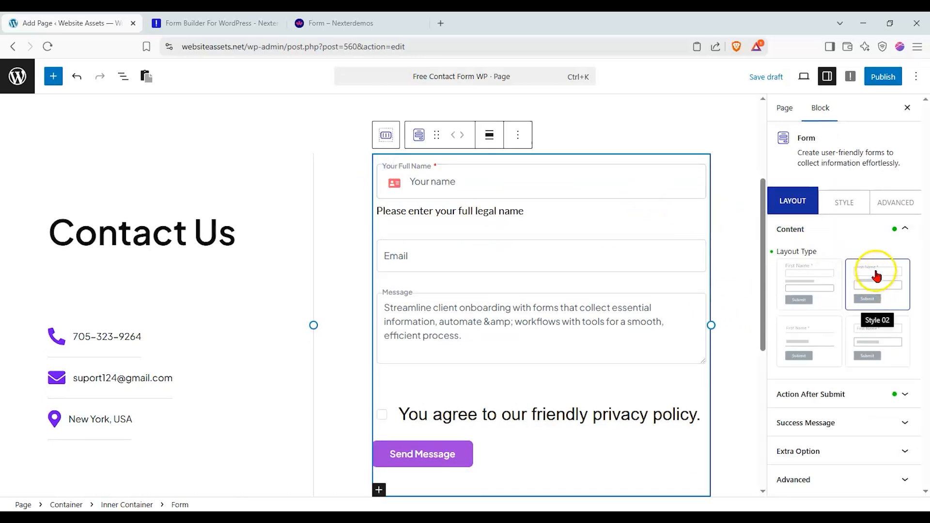
- Set the form's field label font to Times New Roman
{"action": "left_click", "coordinate": [849, 206]}
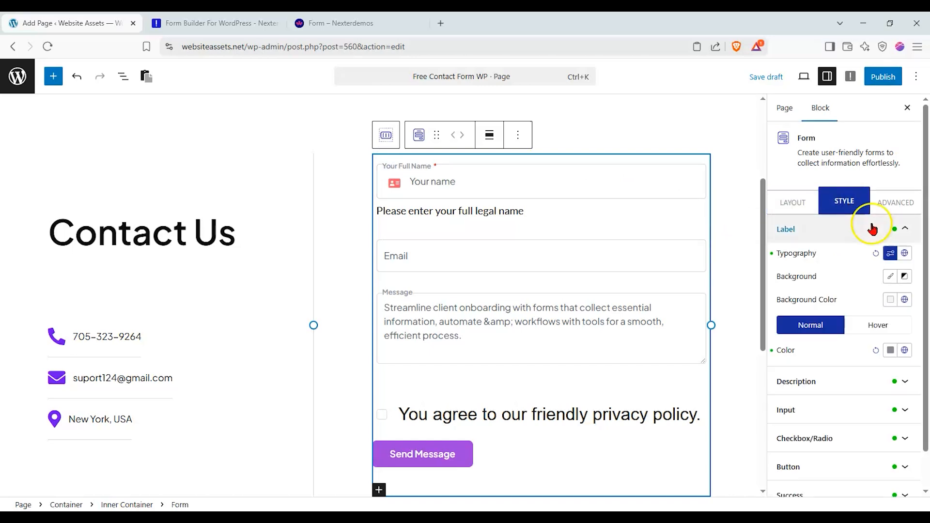
{"action": "left_click", "coordinate": [891, 253]}
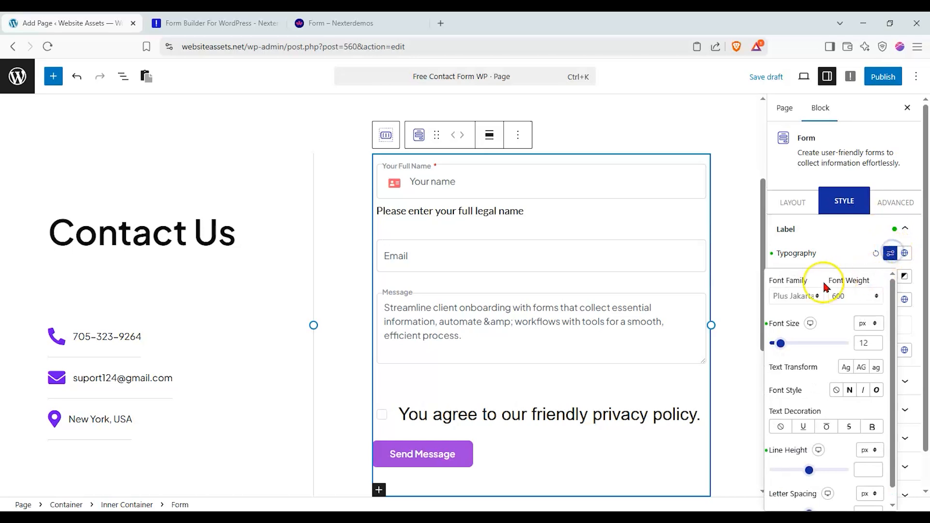
{"action": "left_click", "coordinate": [797, 295]}
{"action": "type", "text": "timm"}
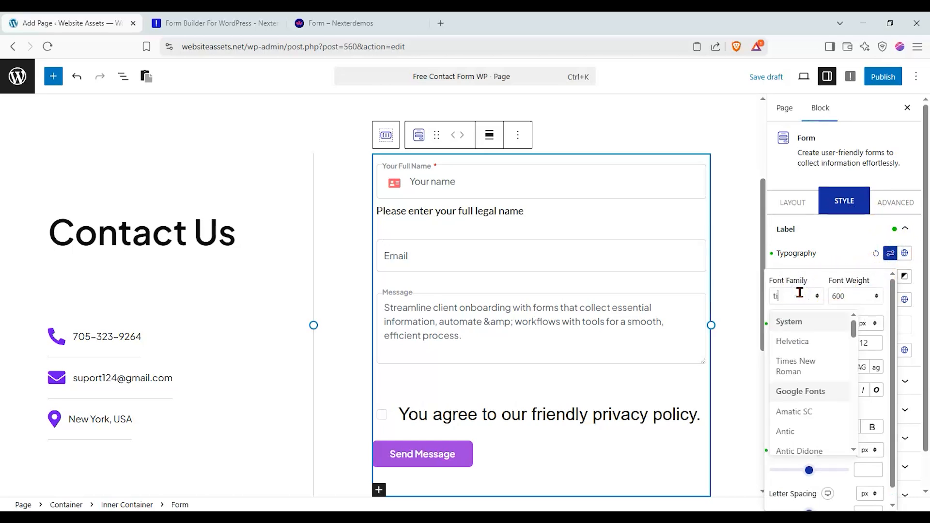
{"action": "key", "text": "BackSpace"}
{"action": "left_click", "coordinate": [810, 342]}
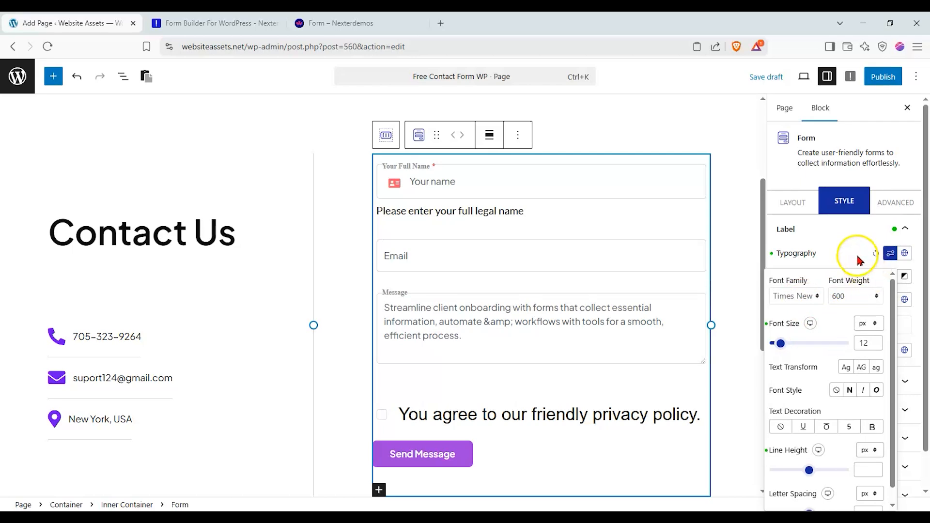
{"action": "left_click", "coordinate": [854, 266]}
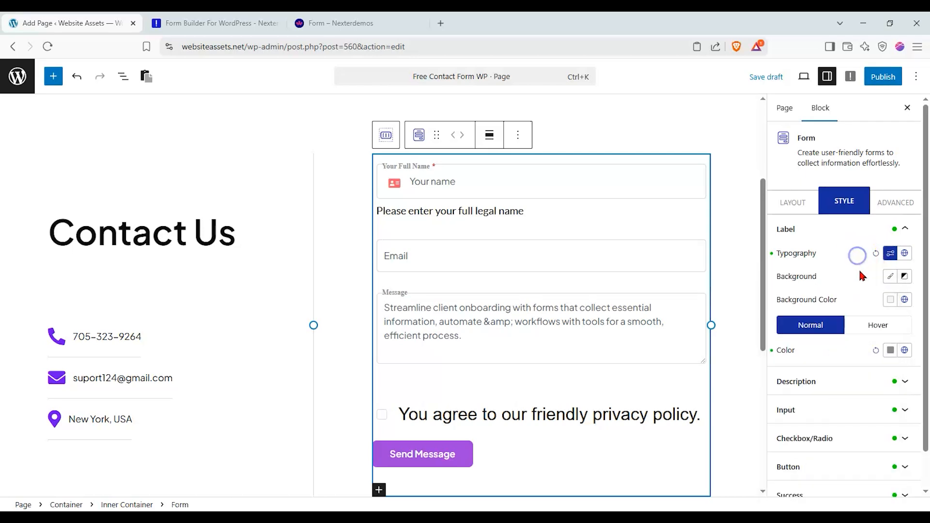
- Colour the field labels with the black Nexter swatch
{"action": "left_click", "coordinate": [893, 353]}
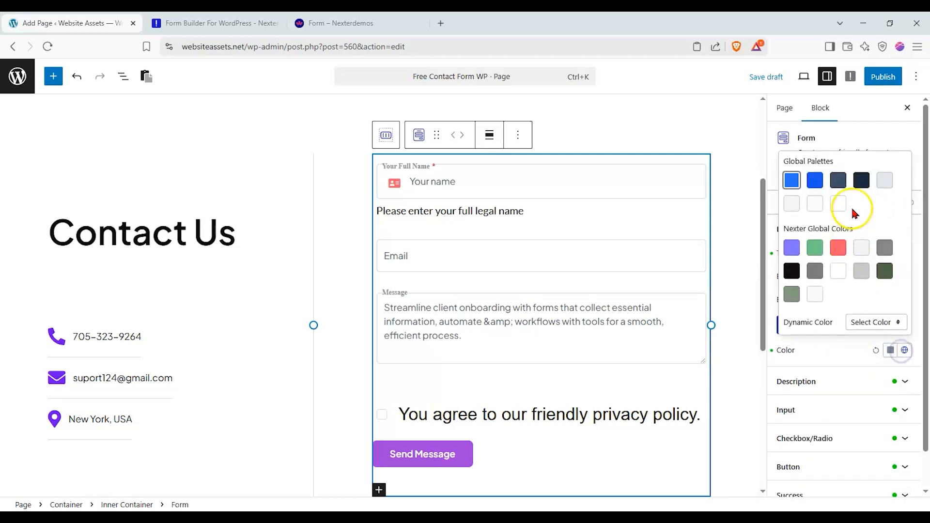
{"action": "left_click", "coordinate": [792, 271]}
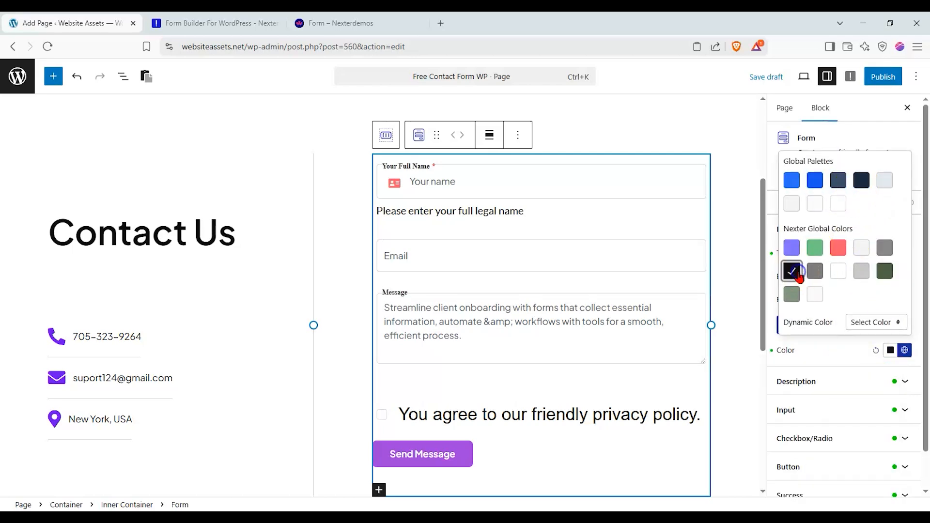
{"action": "left_click", "coordinate": [851, 353]}
{"action": "left_click", "coordinate": [849, 372]}
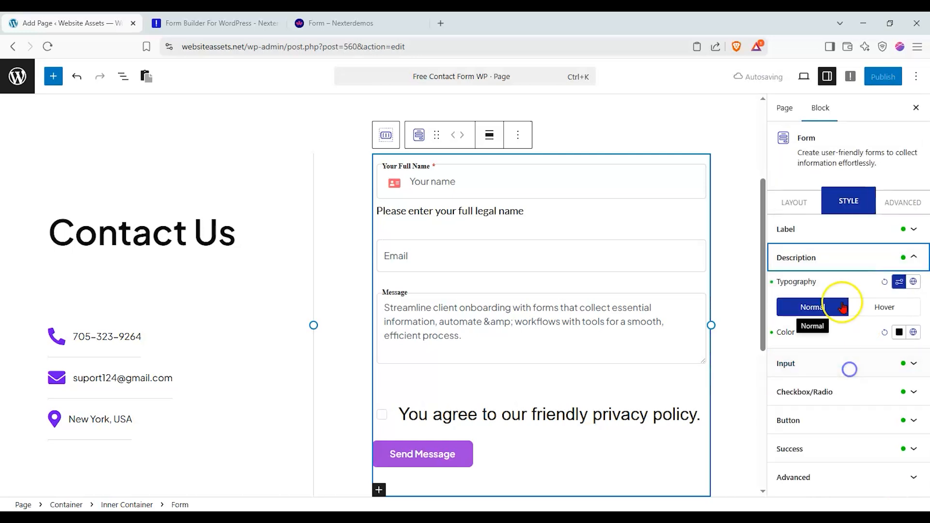
- Shrink the field description text to 11 px and colour it red (#FF0000)
{"action": "left_click", "coordinate": [899, 282]}
{"action": "left_click_drag", "start_coordinate": [792, 372], "coordinate": [789, 372]}
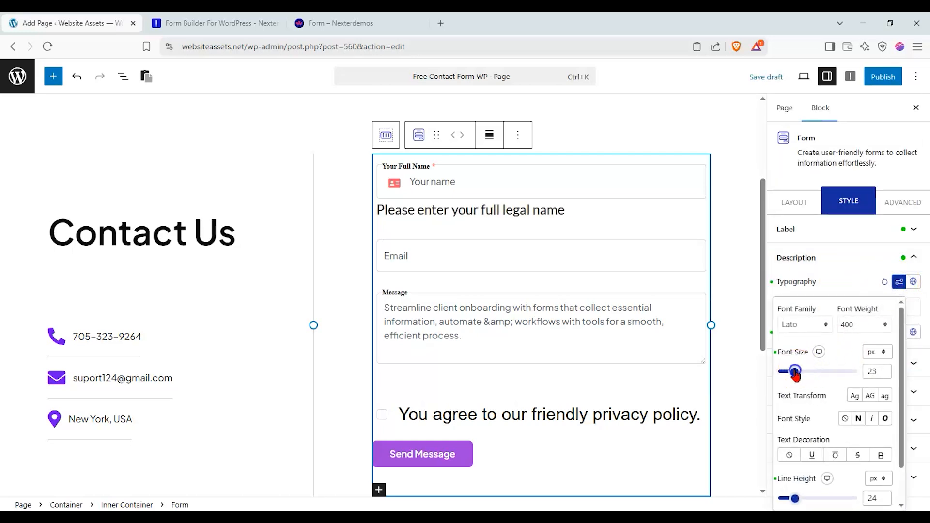
{"action": "left_click", "coordinate": [867, 289]}
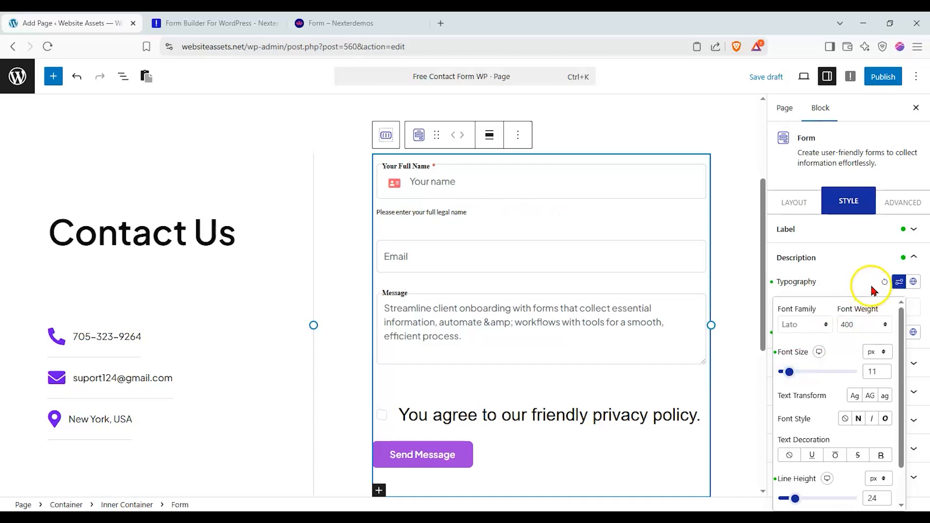
{"action": "left_click", "coordinate": [900, 332]}
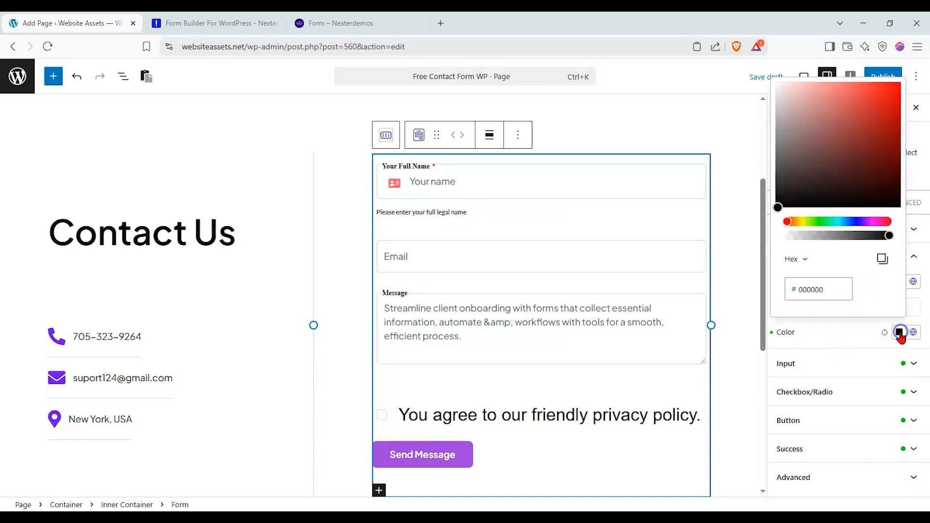
{"action": "left_click_drag", "start_coordinate": [886, 174], "coordinate": [910, 66]}
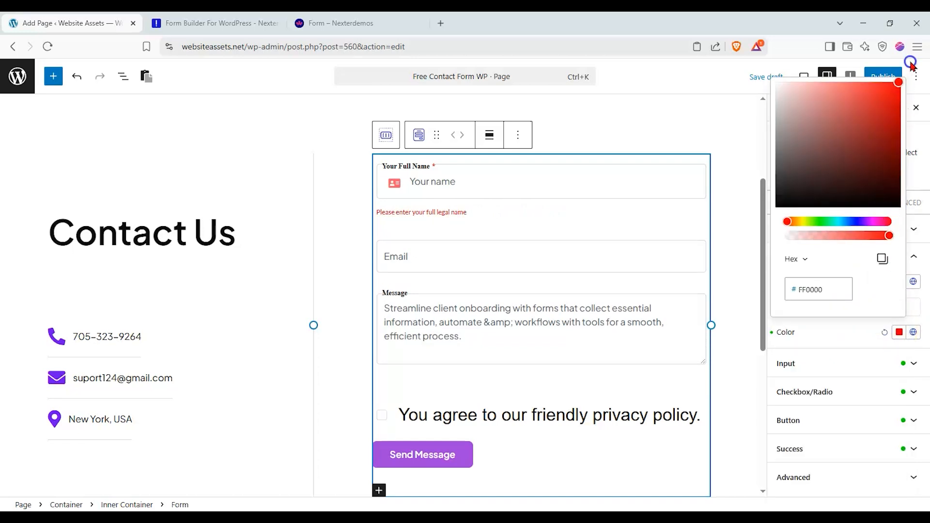
{"action": "left_click", "coordinate": [848, 337]}
{"action": "left_click", "coordinate": [850, 361]}
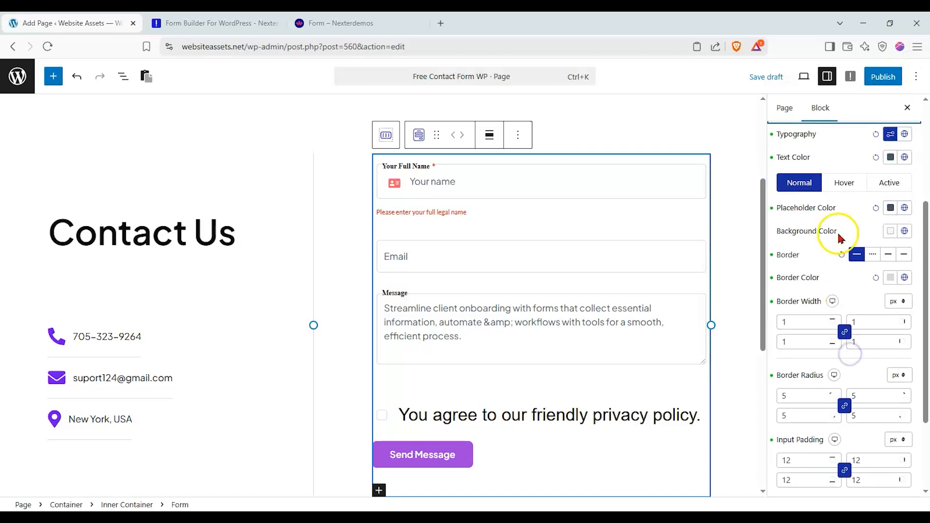
{"action": "scroll", "coordinate": [841, 215], "scroll_direction": "up", "scroll_amount": 2}
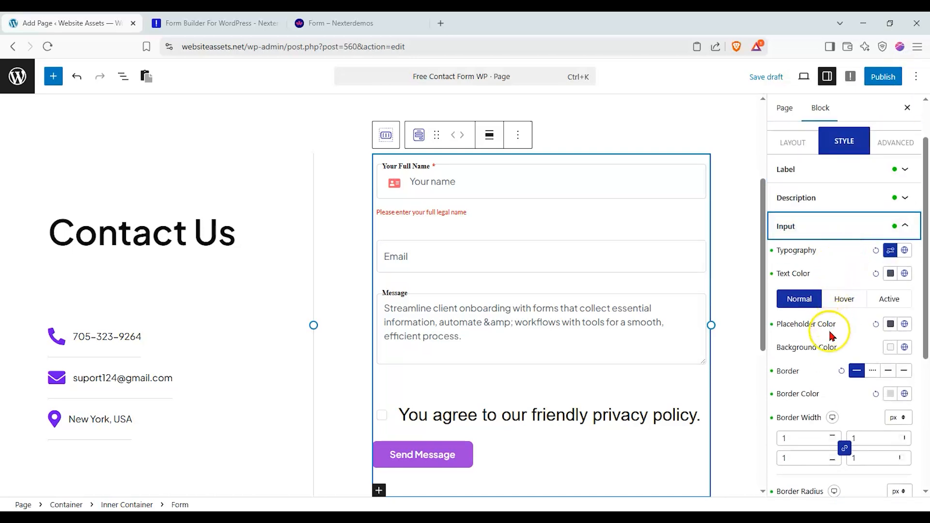
{"action": "left_click", "coordinate": [879, 237]}
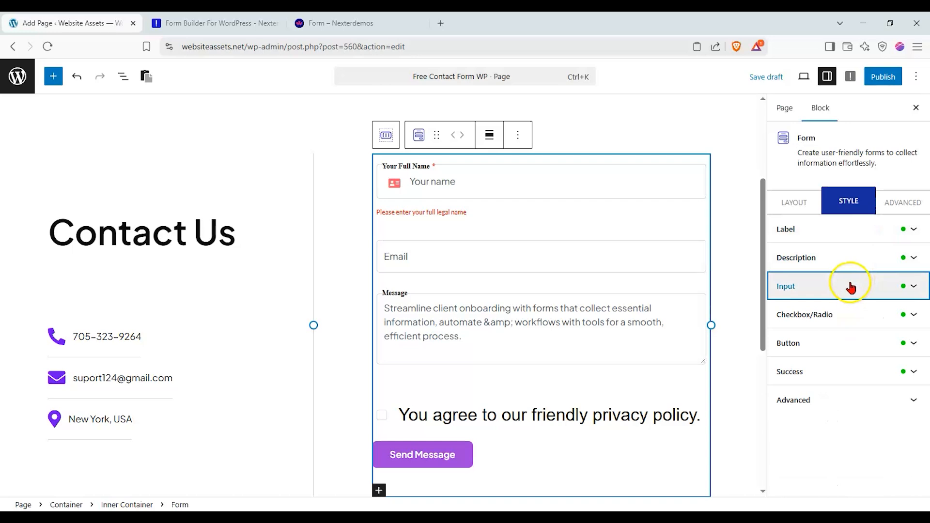
- Make the Email field required
{"action": "left_click", "coordinate": [650, 264]}
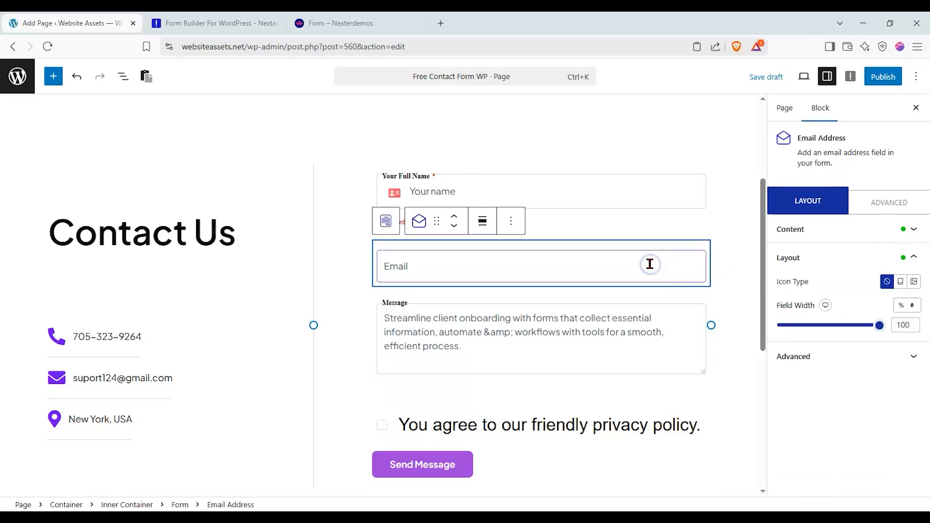
{"action": "left_click", "coordinate": [853, 229]}
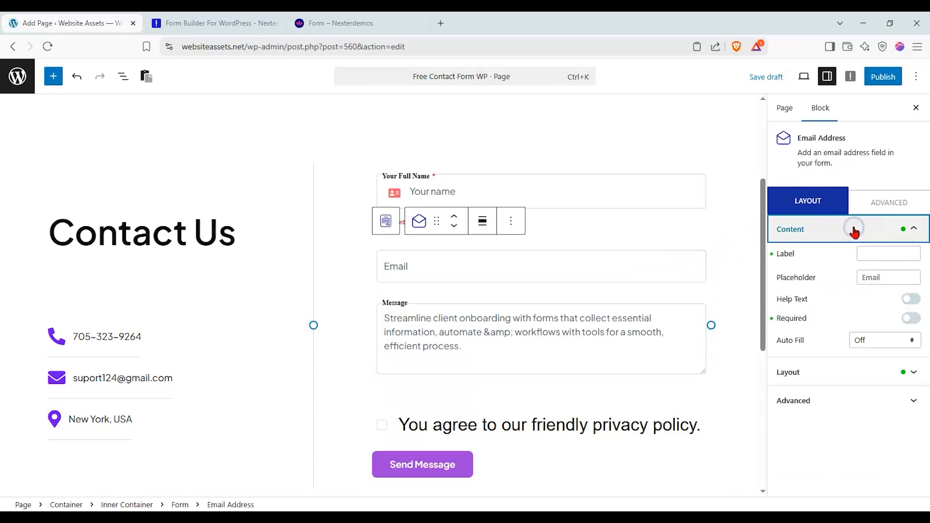
{"action": "left_click", "coordinate": [909, 319]}
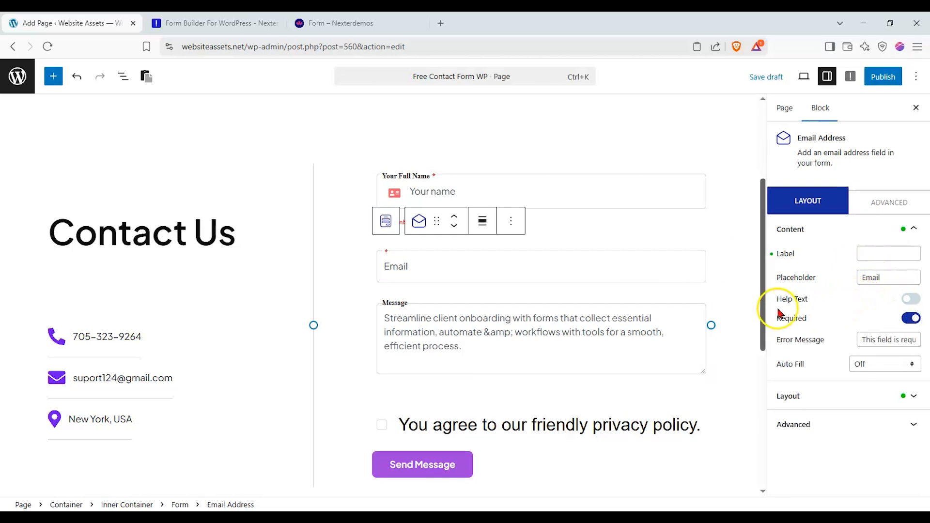
- Replace the Message field placeholder with 'Let us know what you think!'
{"action": "left_click", "coordinate": [664, 359]}
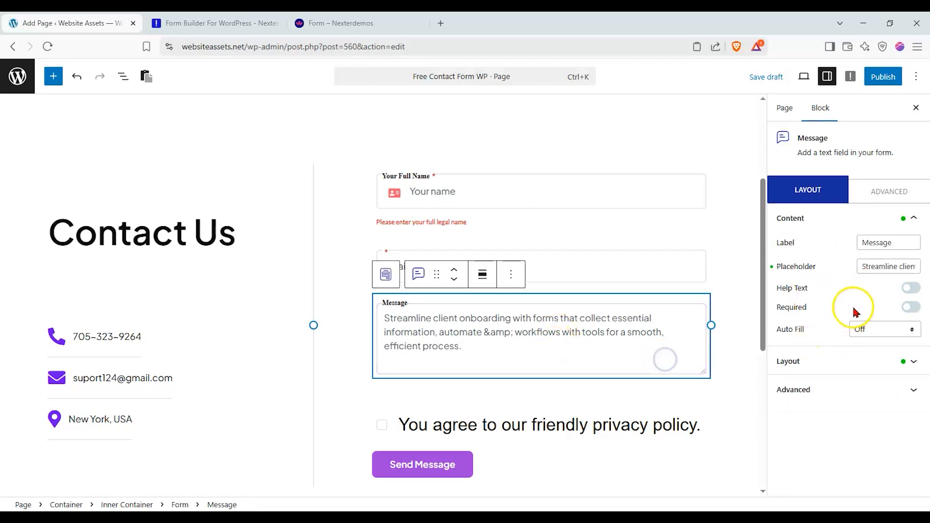
{"action": "left_click_drag", "start_coordinate": [863, 265], "coordinate": [926, 263]}
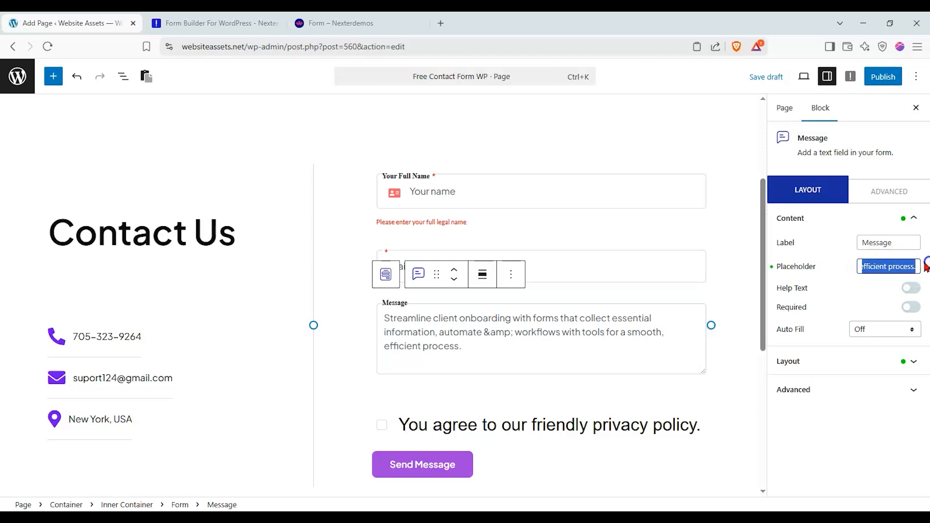
{"action": "type", "text": "Let us know what you think!"}
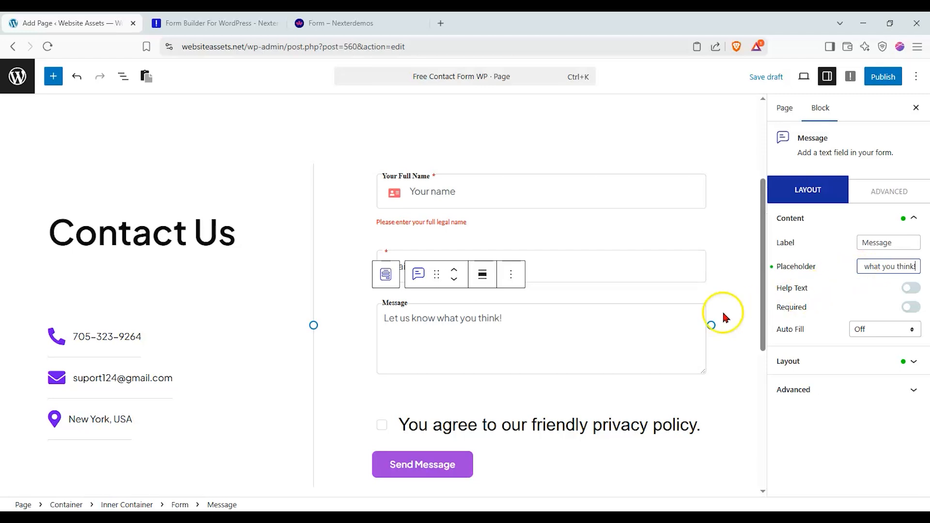
{"action": "scroll", "coordinate": [678, 329], "scroll_direction": "down", "scroll_amount": 1}
{"action": "left_click", "coordinate": [616, 357]}
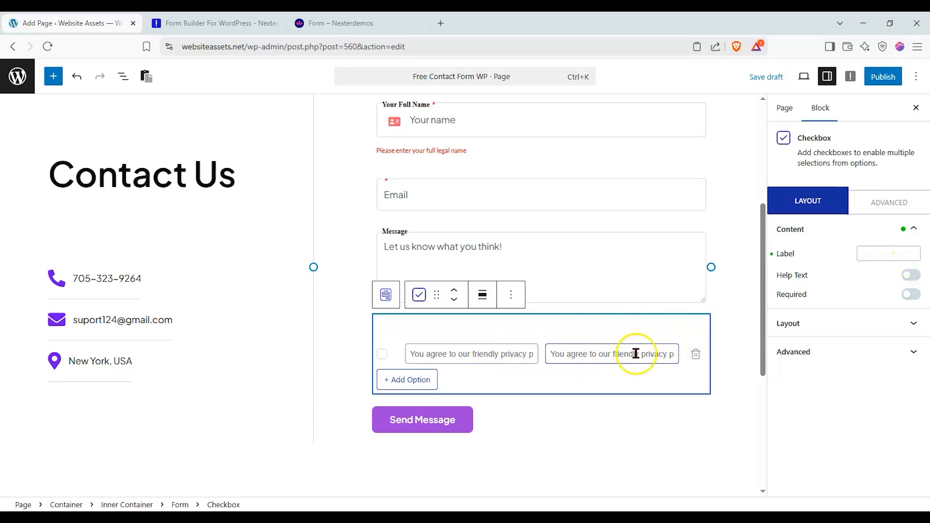
- Clear the checkbox's option rows and delete the empty privacy-policy checkbox block
{"action": "left_click", "coordinate": [419, 383]}
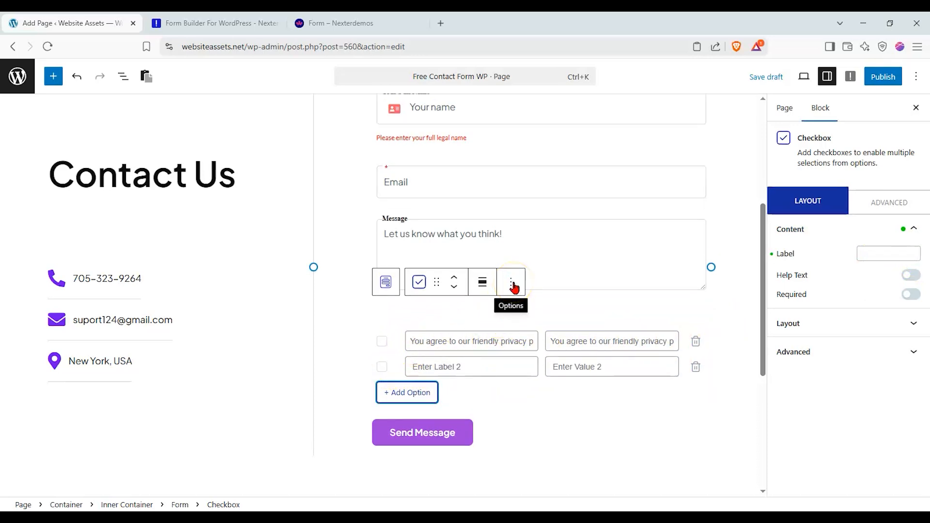
{"action": "left_click", "coordinate": [696, 341]}
{"action": "left_click", "coordinate": [694, 354]}
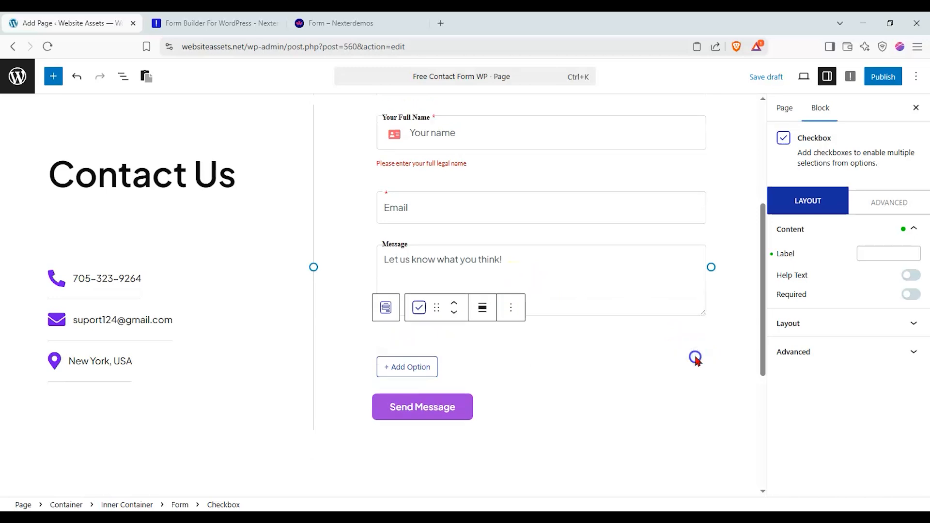
{"action": "left_click", "coordinate": [513, 308]}
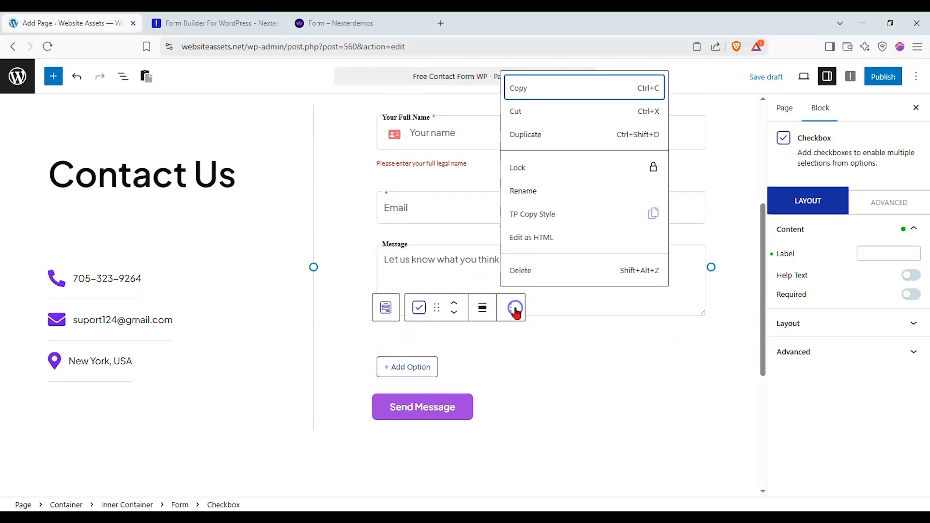
{"action": "left_click", "coordinate": [567, 277]}
{"action": "left_click", "coordinate": [456, 373]}
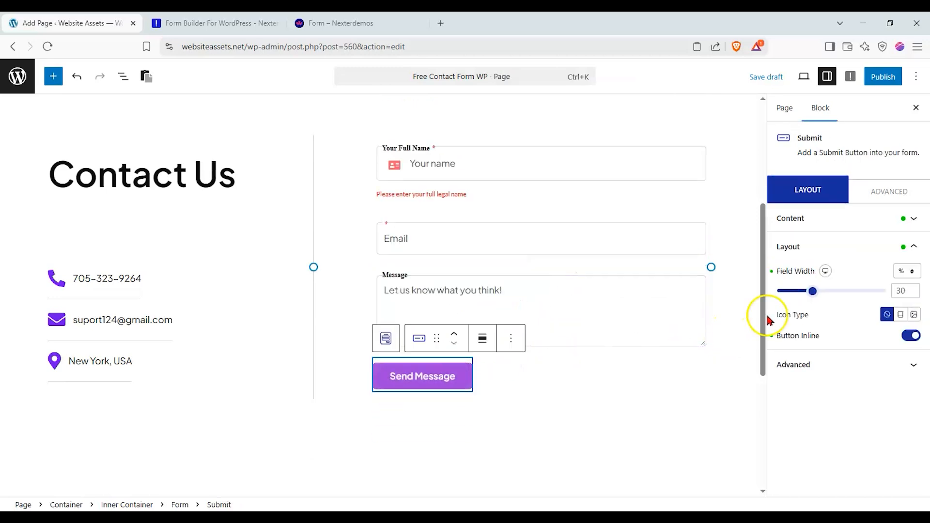
- Change the send button's title to 'Submit Response!'
{"action": "left_click", "coordinate": [853, 232]}
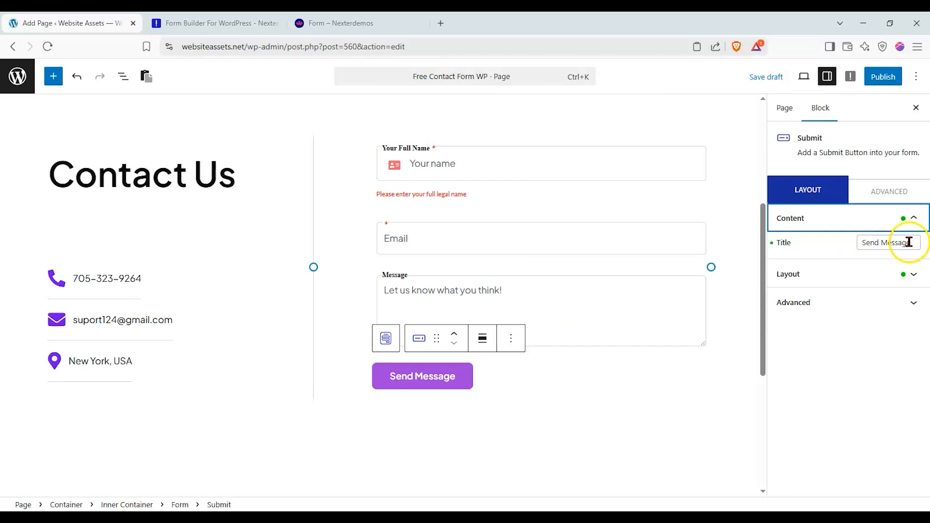
{"action": "left_click_drag", "start_coordinate": [907, 241], "coordinate": [855, 241]}
{"action": "type", "text": "SD"}
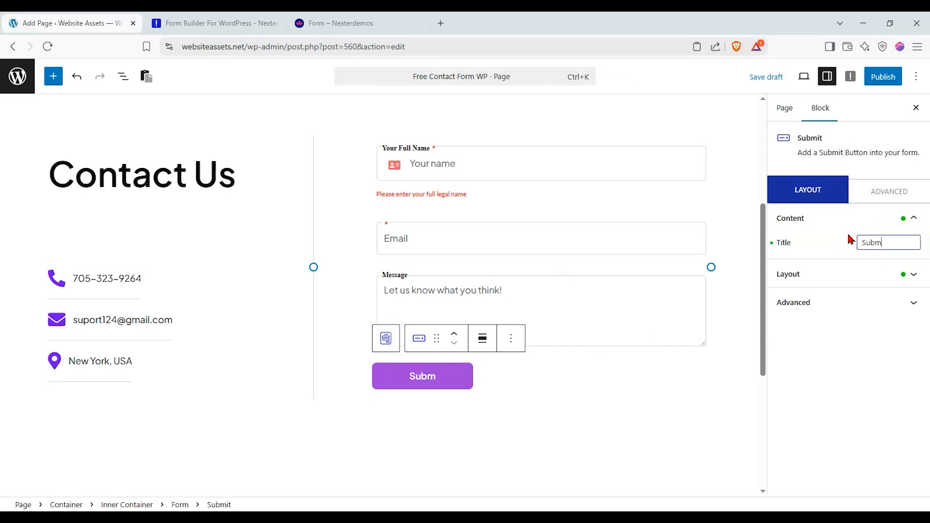
{"action": "type", "text": "e"}
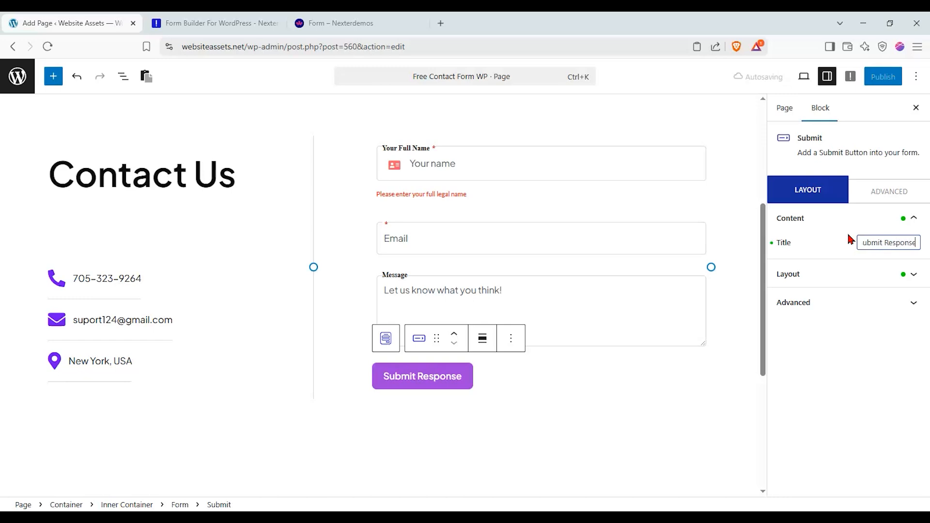
{"action": "type", "text": "!"}
- Set the button to 34% width with an image icon after the text, kept inline
{"action": "left_click", "coordinate": [871, 268]}
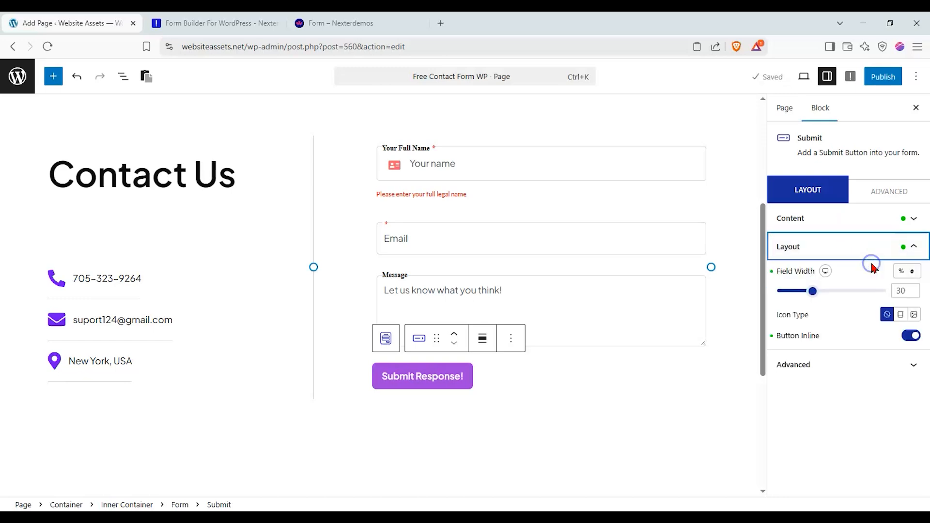
{"action": "left_click_drag", "start_coordinate": [817, 287], "coordinate": [817, 293]}
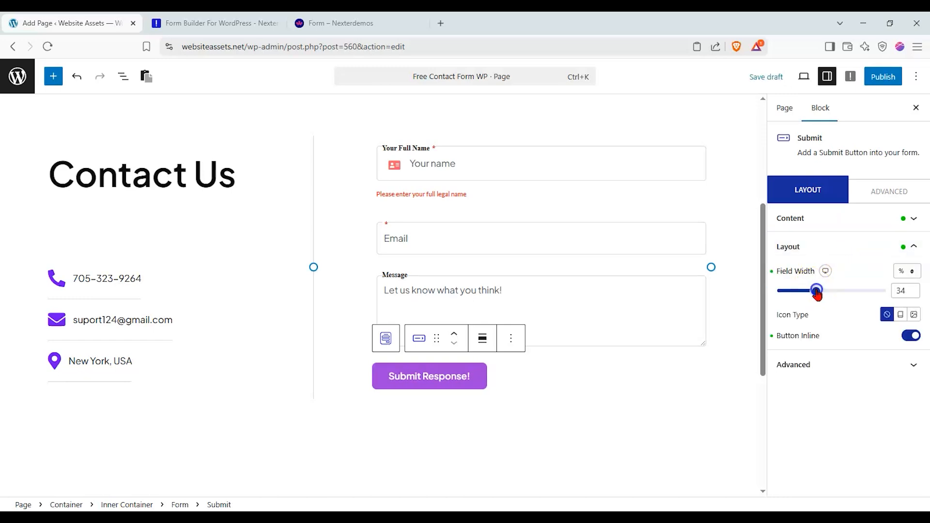
{"action": "left_click", "coordinate": [911, 335]}
{"action": "left_click", "coordinate": [905, 349]}
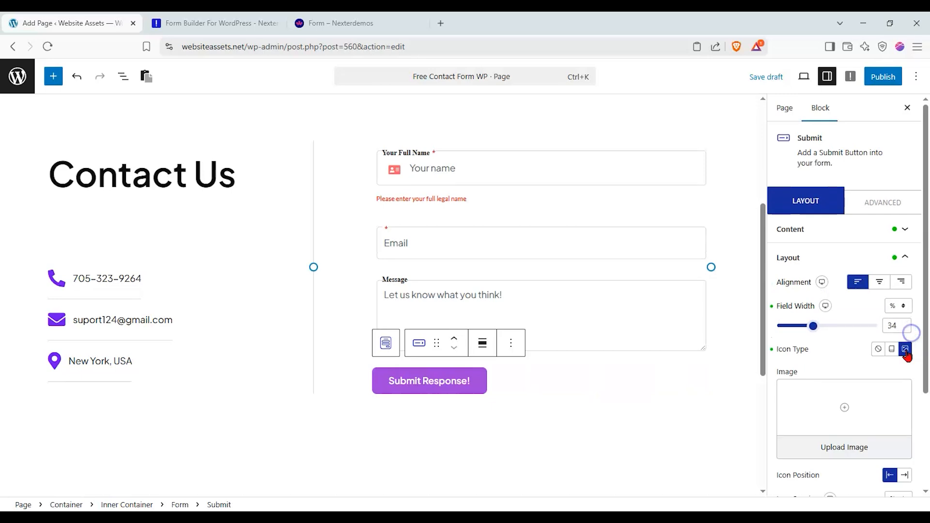
{"action": "left_click", "coordinate": [879, 284]}
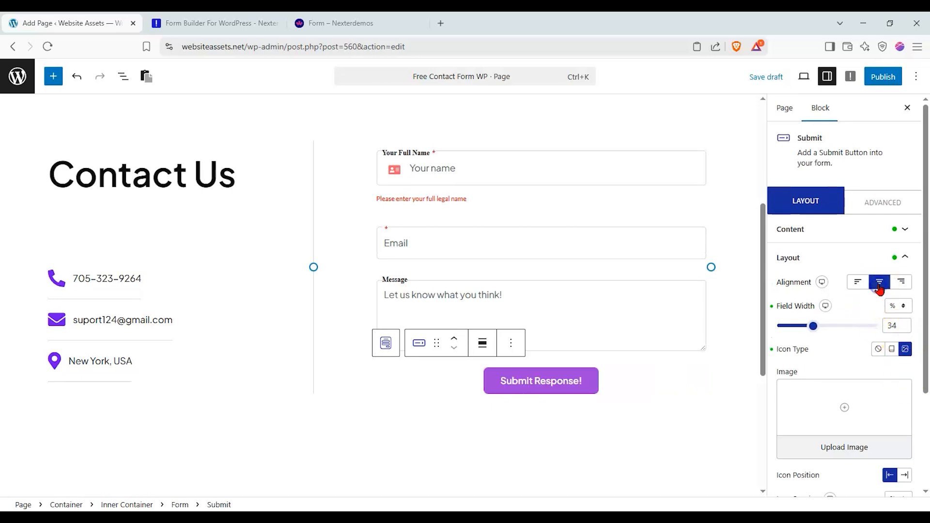
{"action": "scroll", "coordinate": [867, 310], "scroll_direction": "down", "scroll_amount": 2}
{"action": "left_click", "coordinate": [902, 358]}
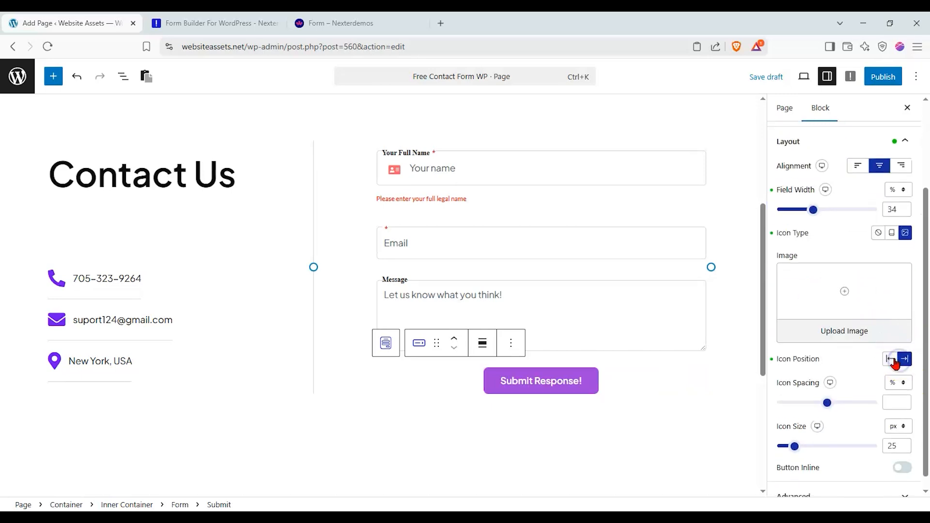
{"action": "left_click", "coordinate": [901, 467]}
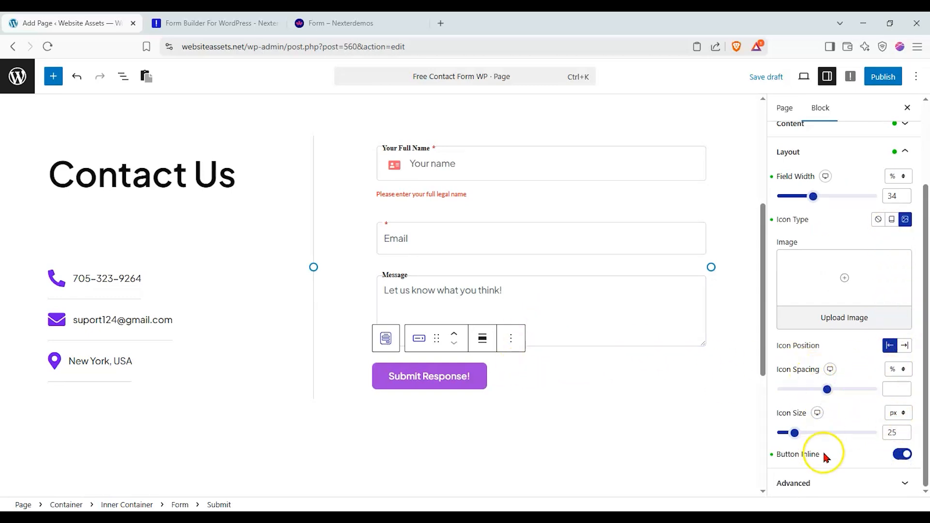
{"action": "scroll", "coordinate": [826, 436], "scroll_direction": "up", "scroll_amount": 3}
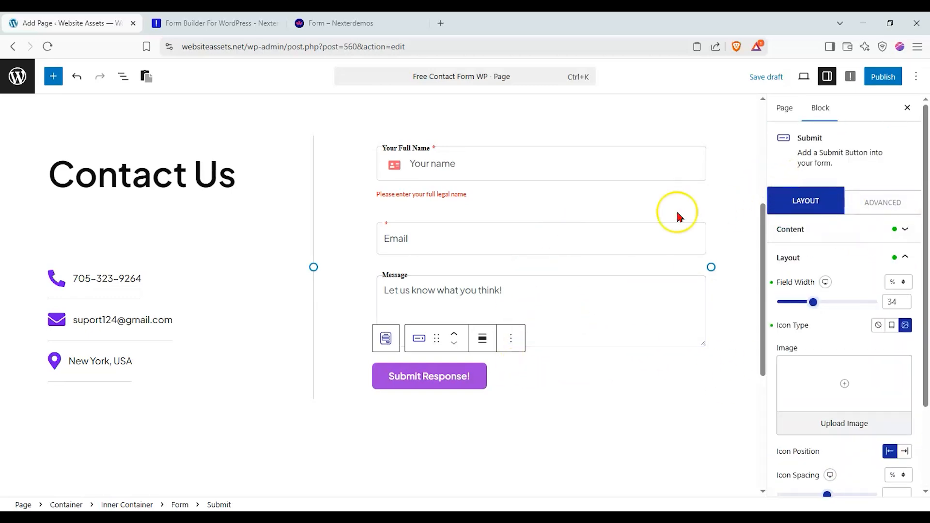
{"action": "scroll", "coordinate": [436, 314], "scroll_direction": "up", "scroll_amount": 2}
{"action": "scroll", "coordinate": [410, 276], "scroll_direction": "down", "scroll_amount": 1}
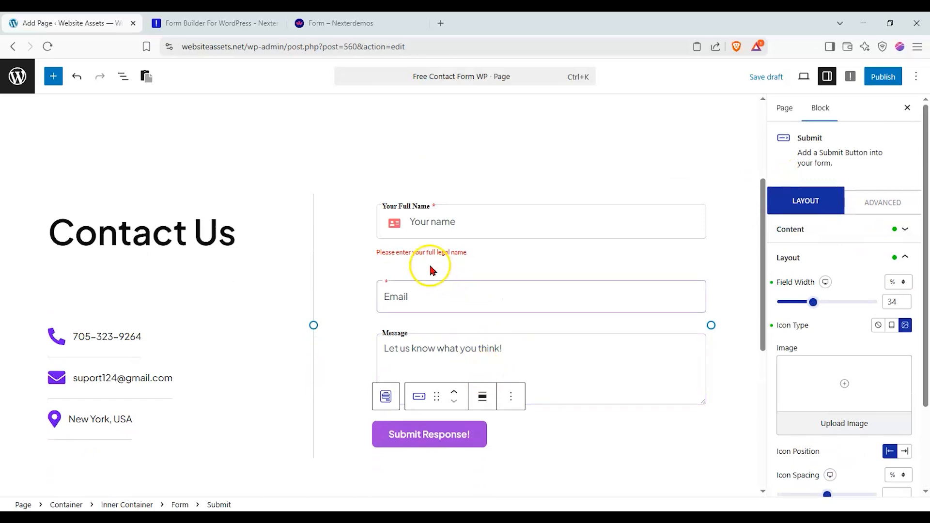
{"action": "left_click", "coordinate": [412, 204]}
- Set the Submit Response! button background to the blue Global Palette swatch
{"action": "left_click", "coordinate": [385, 173]}
{"action": "scroll", "coordinate": [860, 201], "scroll_direction": "down", "scroll_amount": 3}
{"action": "scroll", "coordinate": [867, 228], "scroll_direction": "up", "scroll_amount": 3}
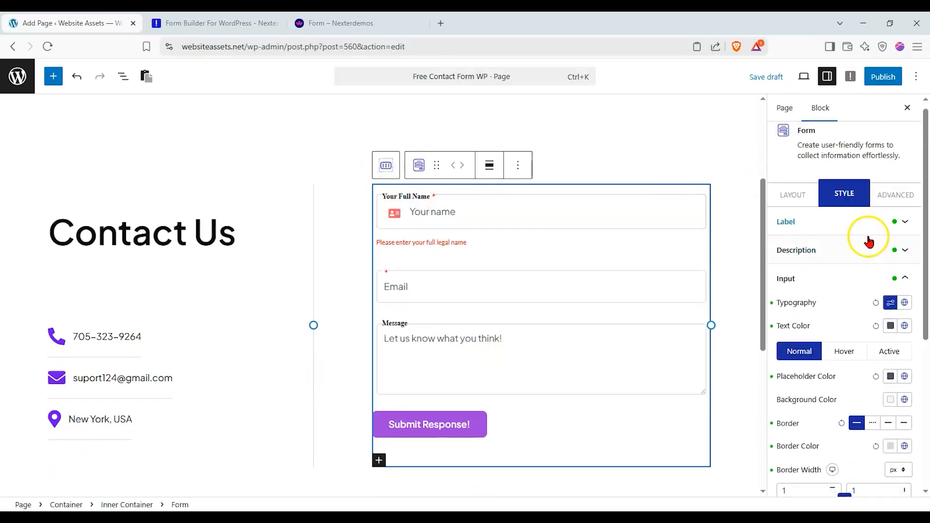
{"action": "left_click", "coordinate": [907, 280]}
{"action": "left_click", "coordinate": [909, 313]}
{"action": "scroll", "coordinate": [899, 290], "scroll_direction": "down", "scroll_amount": 3}
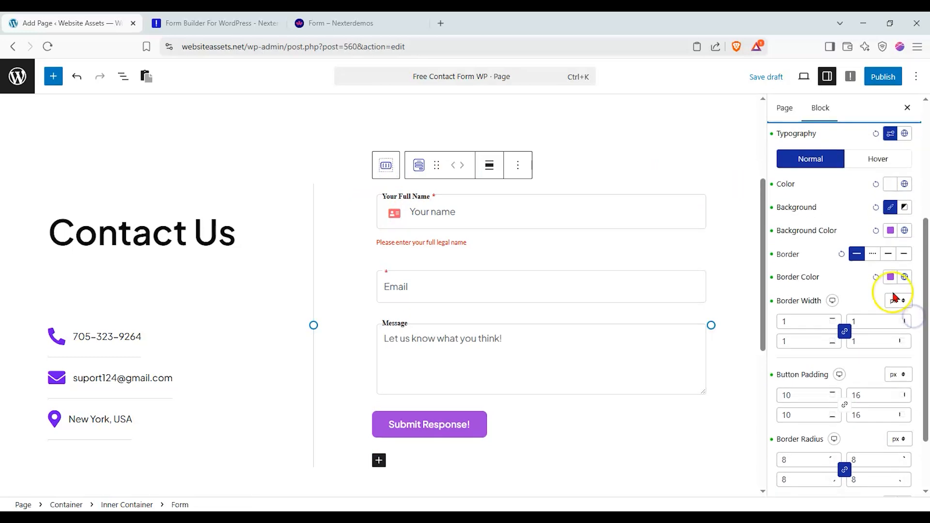
{"action": "left_click", "coordinate": [900, 231]}
{"action": "left_click", "coordinate": [815, 275]}
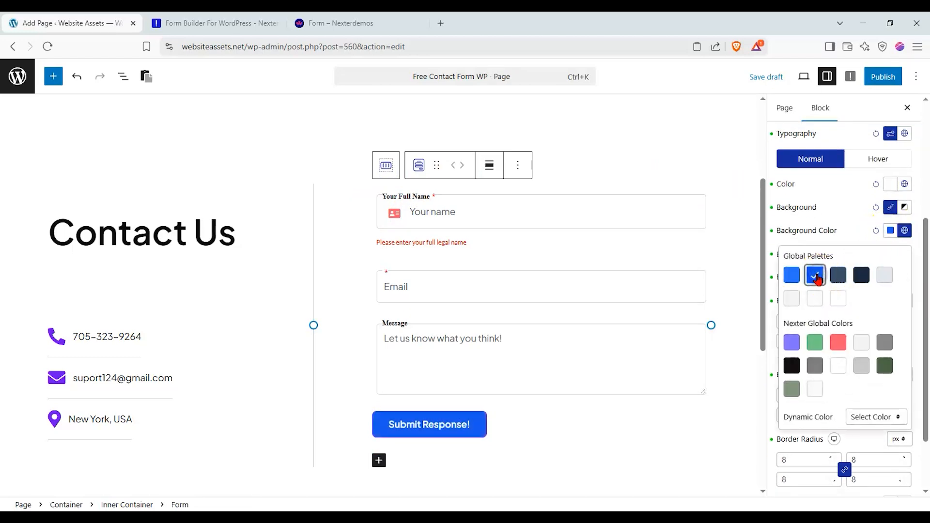
{"action": "left_click", "coordinate": [851, 469]}
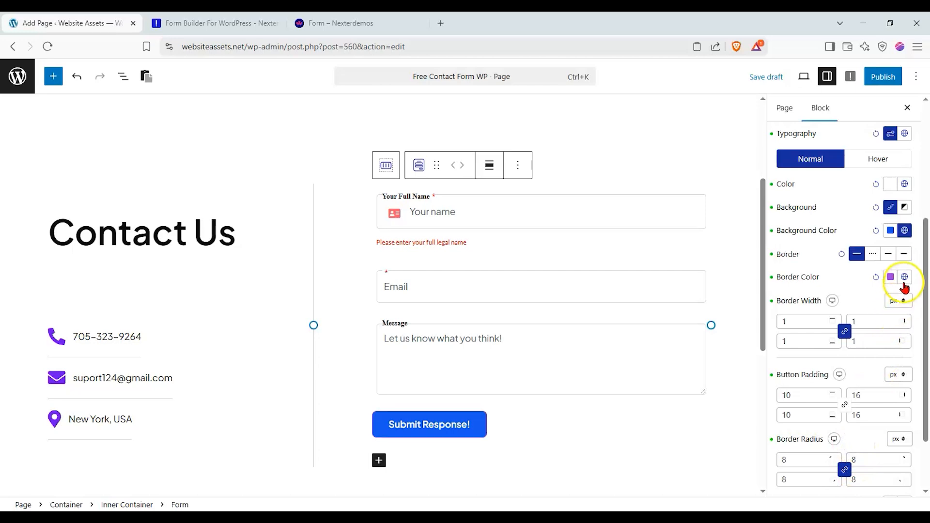
{"action": "scroll", "coordinate": [874, 237], "scroll_direction": "down", "scroll_amount": 1}
{"action": "scroll", "coordinate": [875, 238], "scroll_direction": "down", "scroll_amount": 2}
{"action": "scroll", "coordinate": [875, 235], "scroll_direction": "up", "scroll_amount": 4}
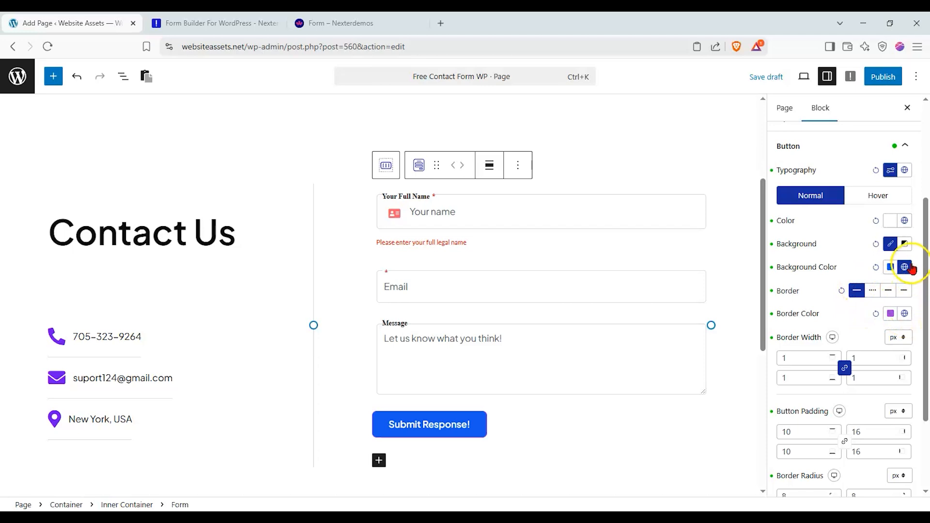
- Give the button a red hover background and black hover text from the Nexter swatches
{"action": "left_click", "coordinate": [899, 203]}
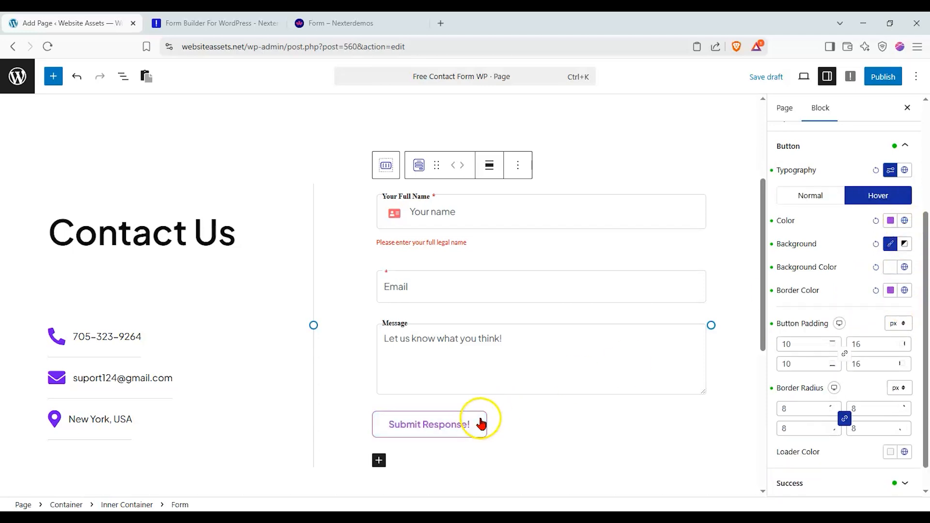
{"action": "left_click", "coordinate": [904, 266]}
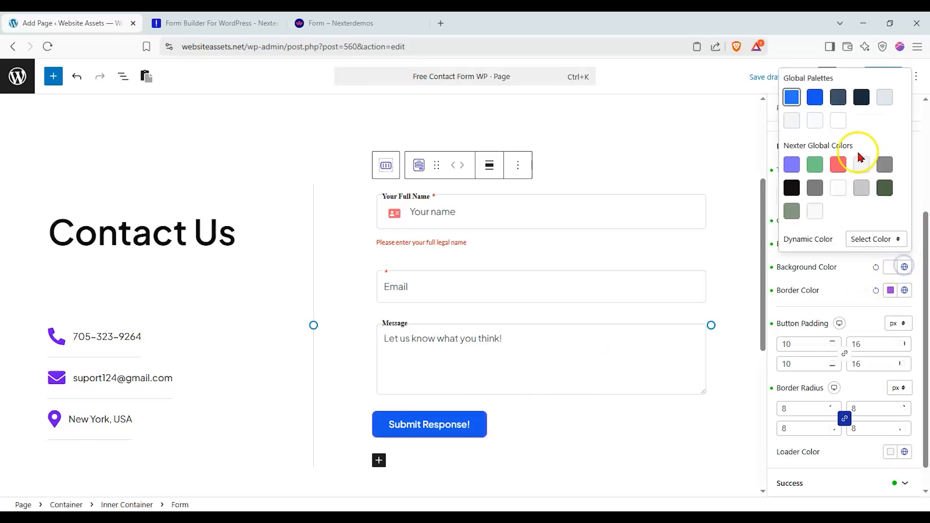
{"action": "left_click", "coordinate": [841, 162]}
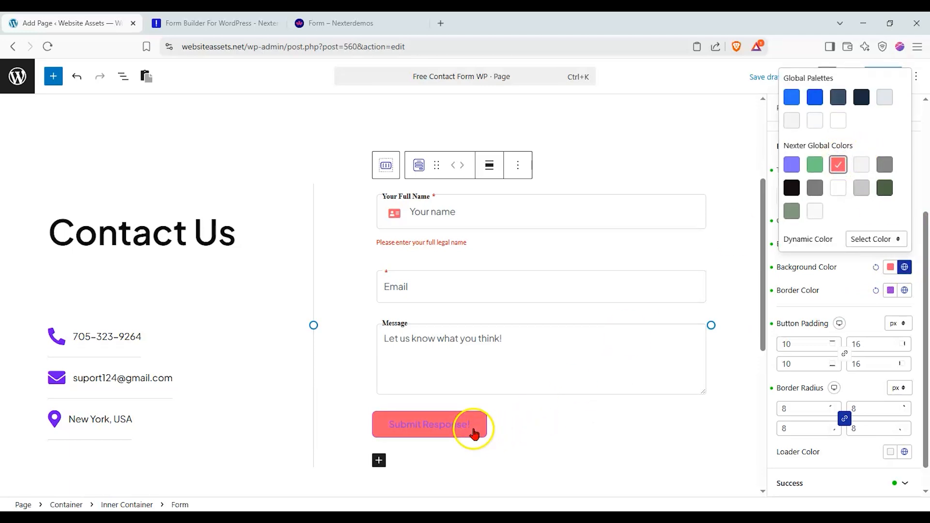
{"action": "left_click", "coordinate": [856, 303]}
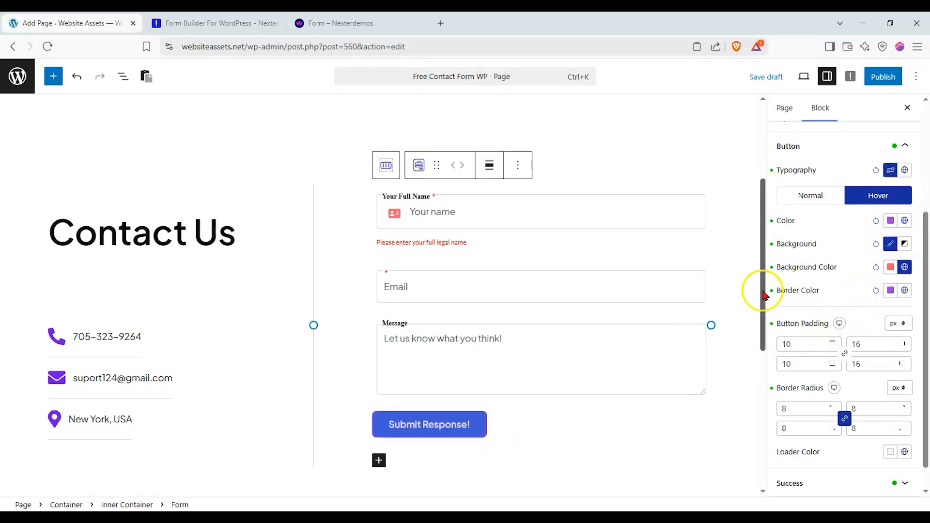
{"action": "left_click", "coordinate": [904, 221]}
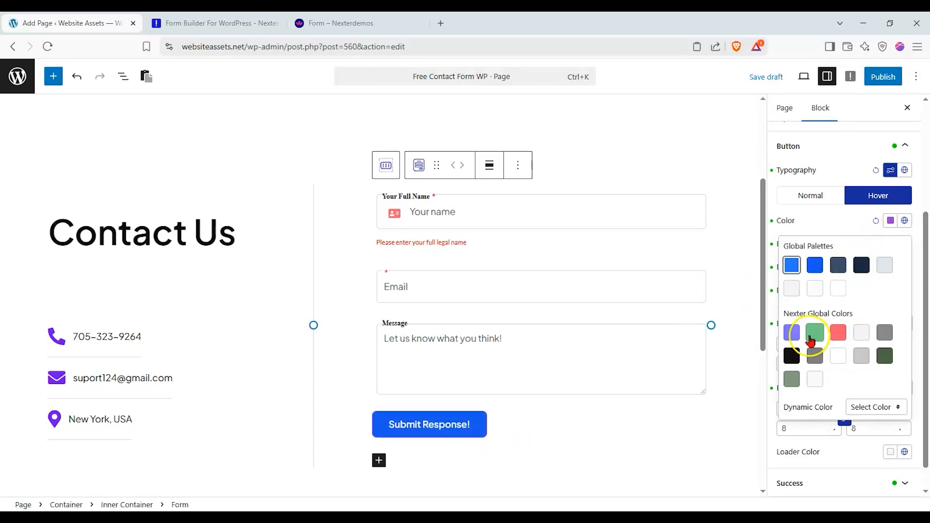
{"action": "left_click", "coordinate": [798, 359]}
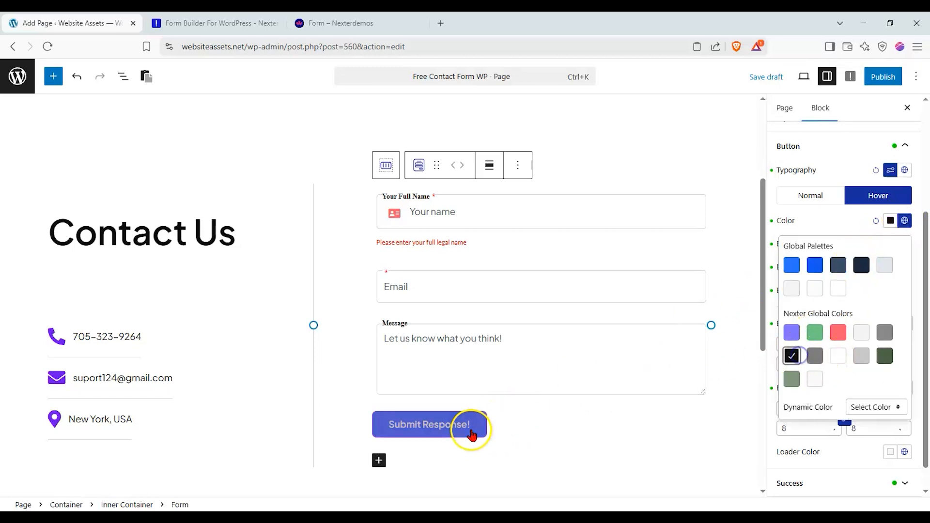
{"action": "left_click", "coordinate": [555, 404]}
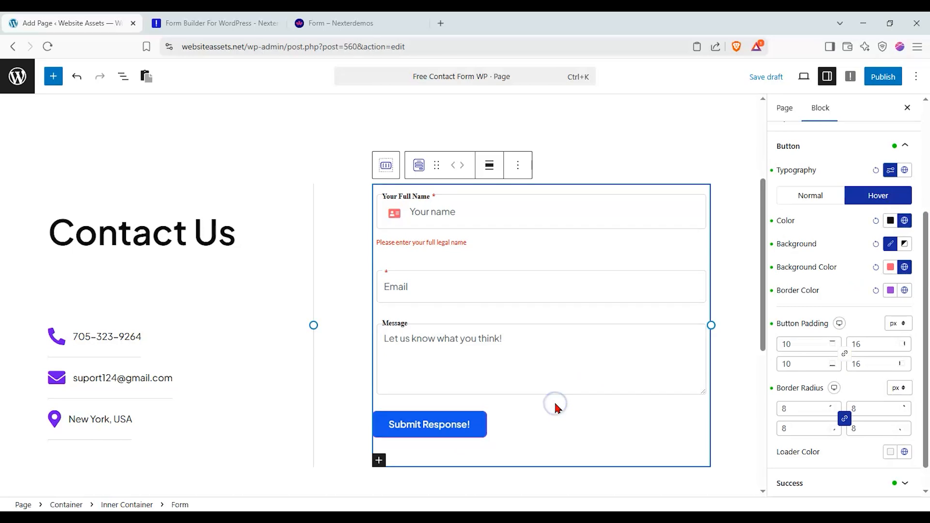
{"action": "scroll", "coordinate": [832, 172], "scroll_direction": "up", "scroll_amount": 1}
- Add an Email action to the form's after-submit actions
{"action": "left_click", "coordinate": [397, 172]}
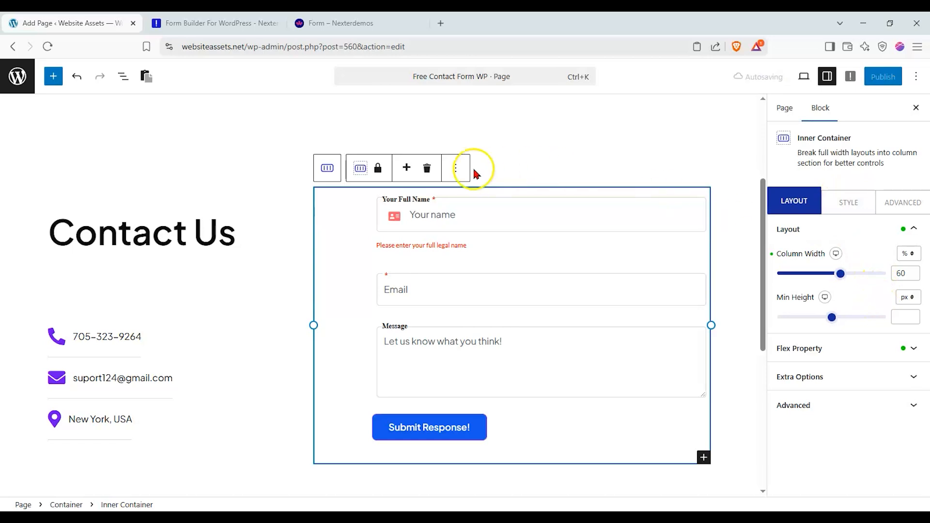
{"action": "left_click", "coordinate": [441, 225]}
{"action": "left_click", "coordinate": [390, 176]}
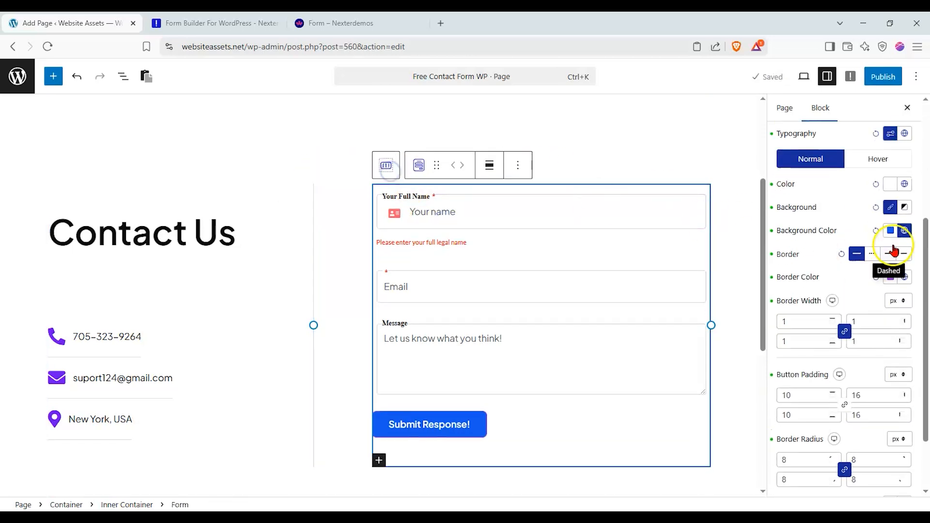
{"action": "scroll", "coordinate": [896, 237], "scroll_direction": "up", "scroll_amount": 5}
{"action": "left_click", "coordinate": [797, 201]}
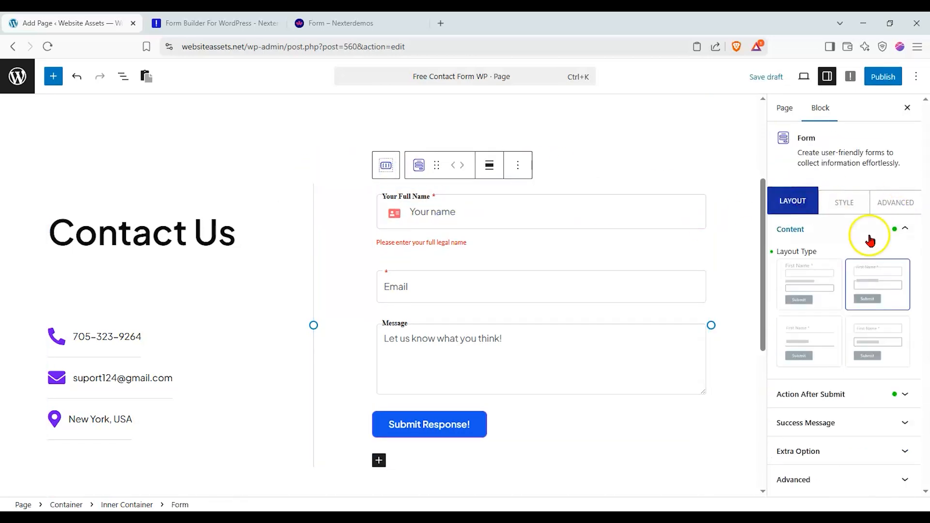
{"action": "left_click", "coordinate": [905, 229]}
{"action": "left_click", "coordinate": [915, 260]}
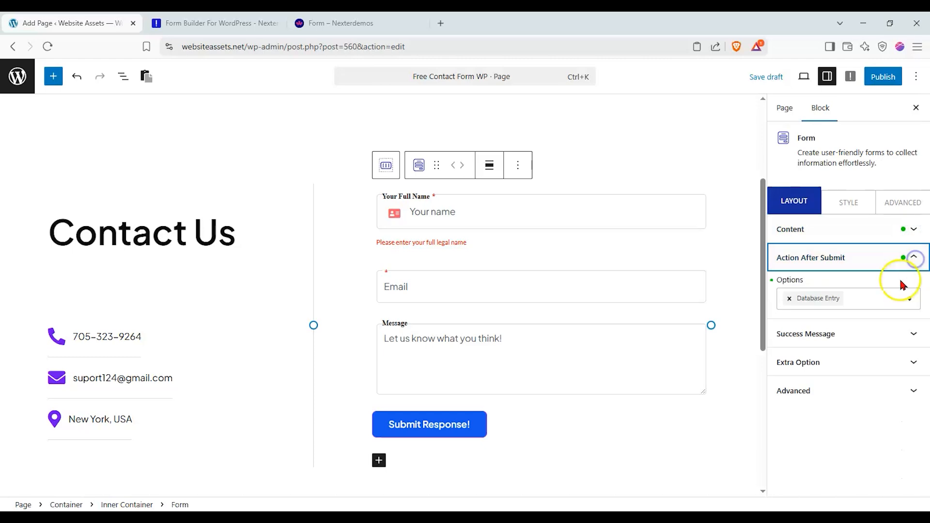
{"action": "left_click", "coordinate": [788, 298]}
{"action": "left_click", "coordinate": [900, 298]}
{"action": "left_click", "coordinate": [797, 338]}
- Paste the Proton Mail address as recipient and set subject 'Simple Contact form response'
{"action": "left_click", "coordinate": [852, 330]}
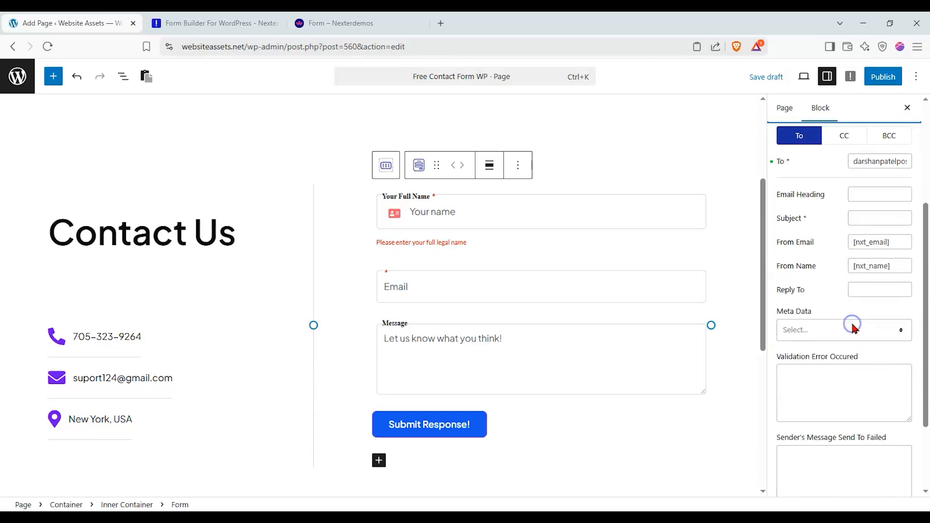
{"action": "left_click", "coordinate": [852, 163]}
{"action": "left_click_drag", "start_coordinate": [853, 164], "coordinate": [926, 165]}
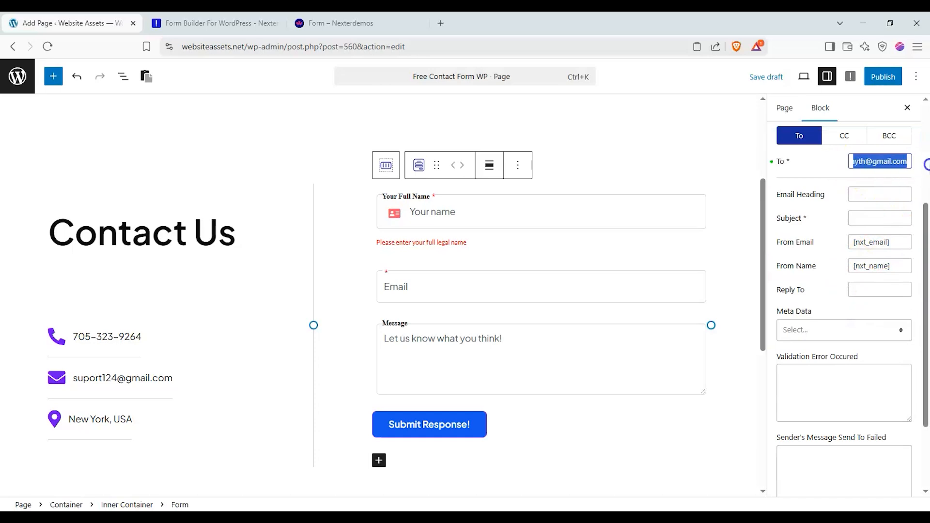
{"action": "key", "text": "ctrl+v"}
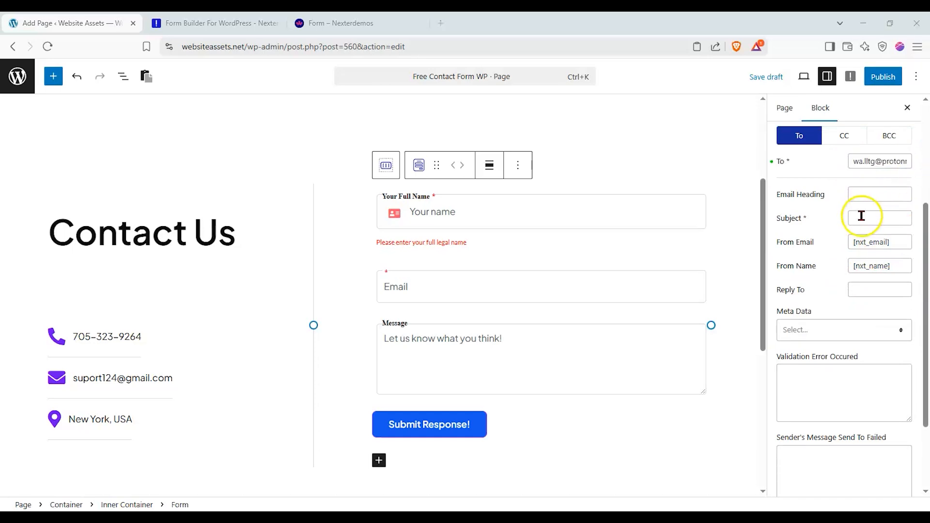
{"action": "left_click", "coordinate": [867, 216]}
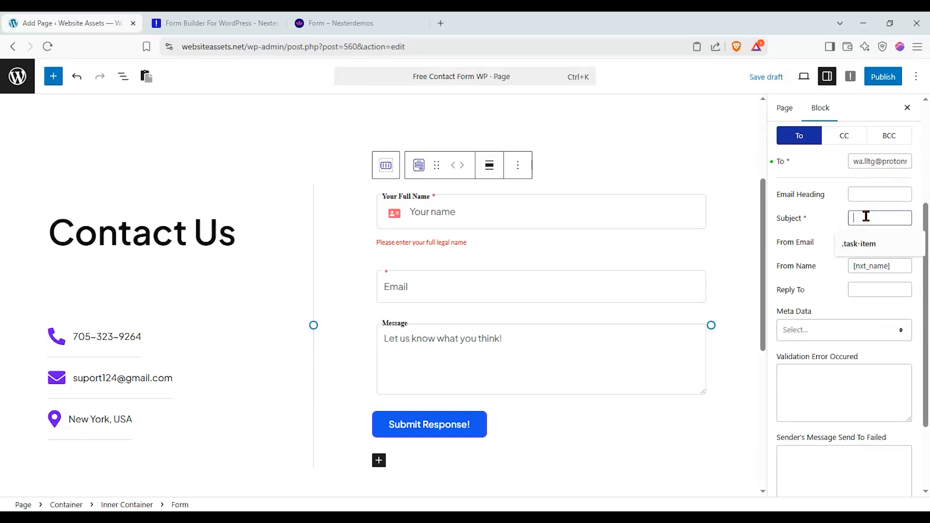
{"action": "type", "text": "Sin"}
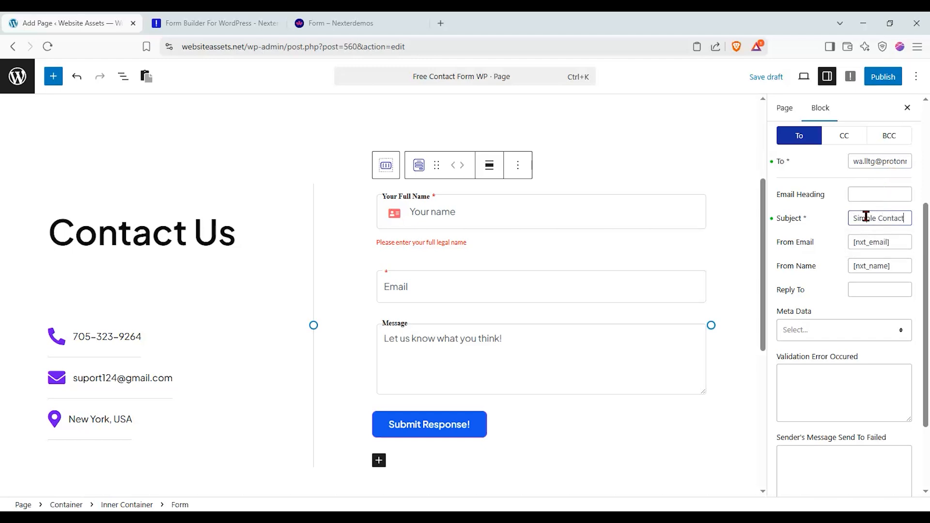
{"action": "type", "text": "ple Contact form responms=="}
{"action": "key", "text": "BackSpace"}
{"action": "key", "text": "BackSpace"}
{"action": "key", "text": "BackSpace"}
{"action": "key", "text": "BackSpace"}
{"action": "type", "text": "se"}
- Include Page URL in the email's Meta Data
{"action": "left_click", "coordinate": [847, 337]}
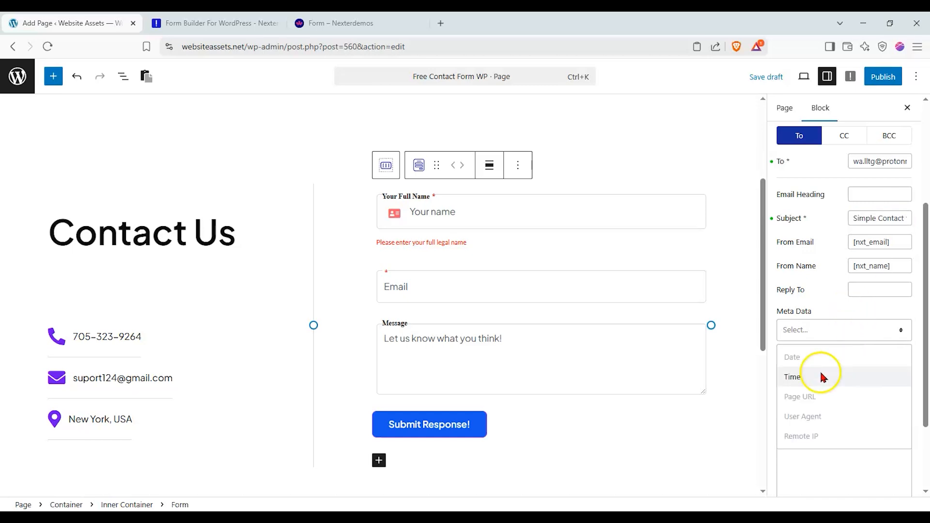
{"action": "left_click", "coordinate": [814, 391]}
{"action": "left_click", "coordinate": [838, 329]}
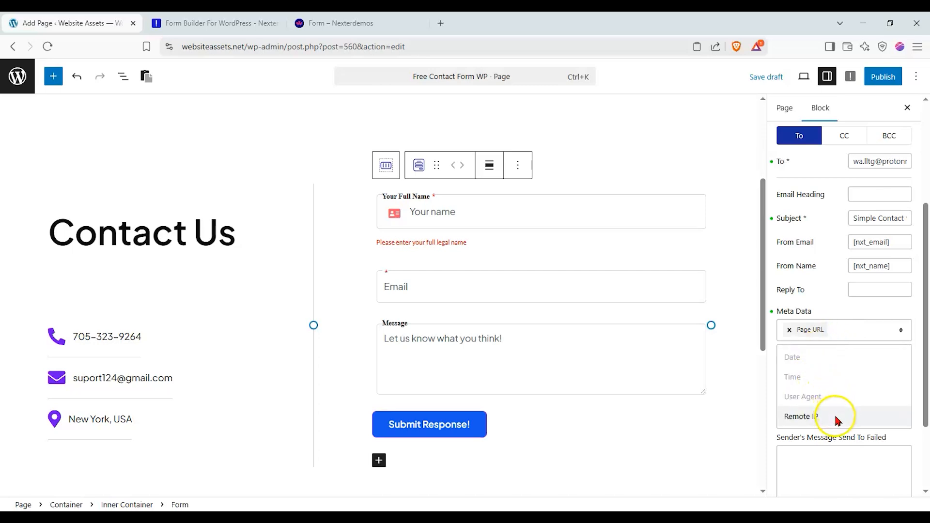
{"action": "left_click", "coordinate": [845, 454]}
{"action": "left_click", "coordinate": [857, 408]}
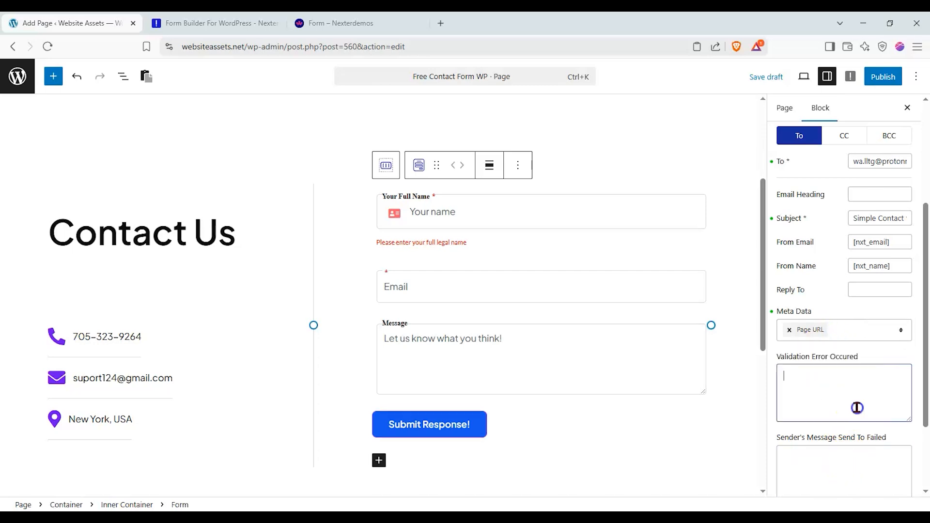
{"action": "scroll", "coordinate": [867, 348], "scroll_direction": "down", "scroll_amount": 2}
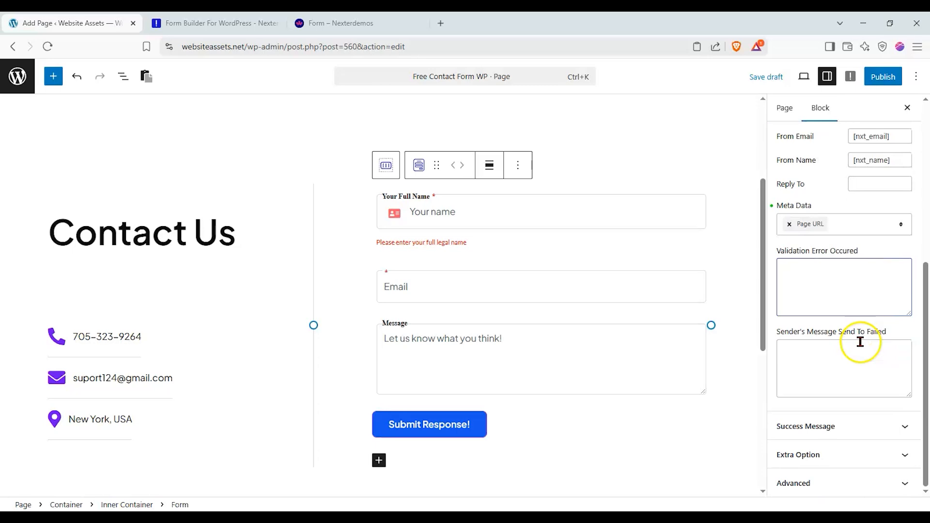
{"action": "left_click", "coordinate": [861, 436]}
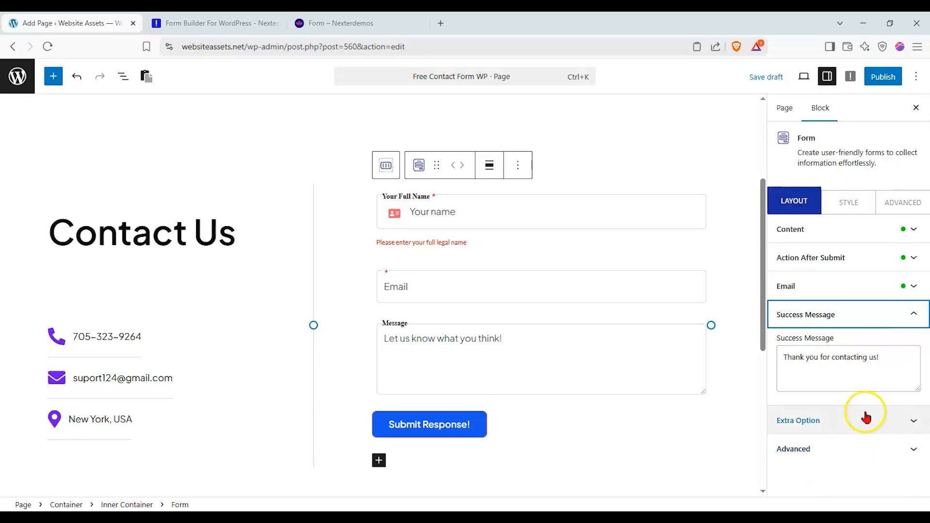
- Publish the Free Contact Form WP page
{"action": "left_click", "coordinate": [865, 418]}
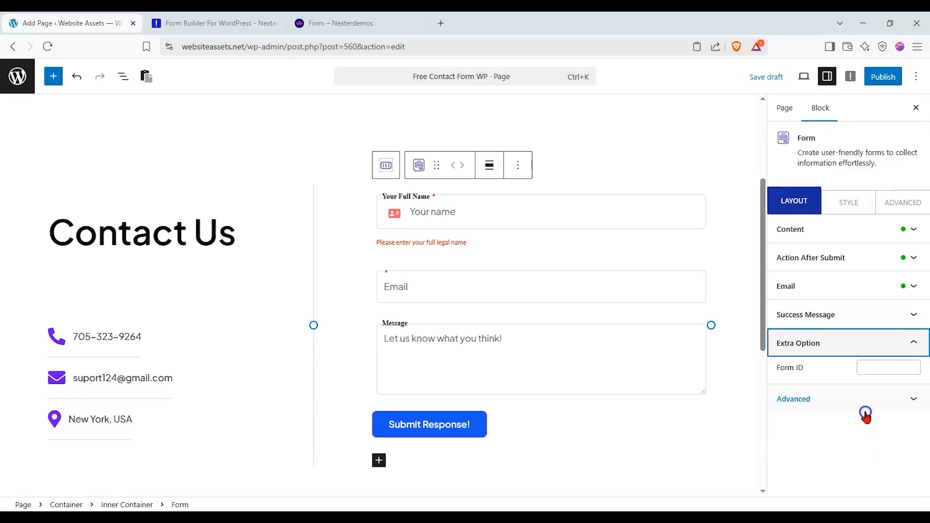
{"action": "left_click", "coordinate": [873, 339]}
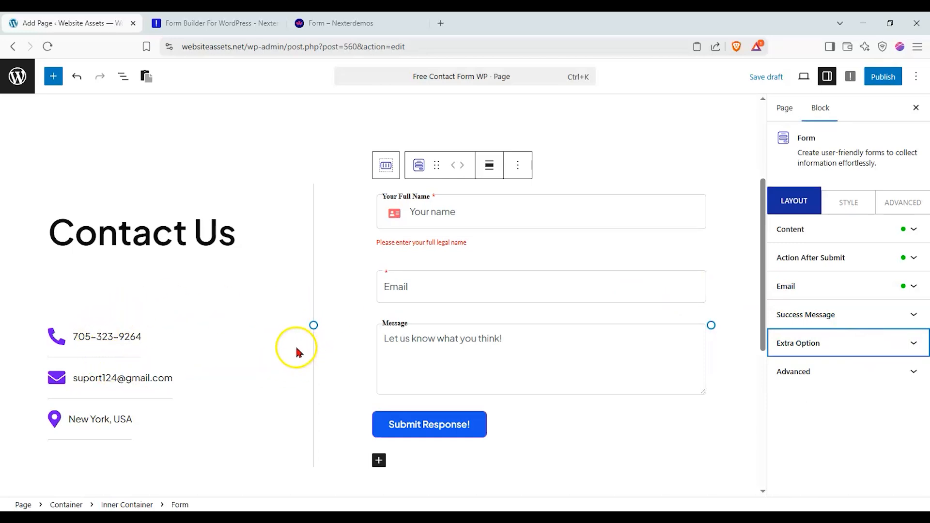
{"action": "left_click", "coordinate": [871, 77]}
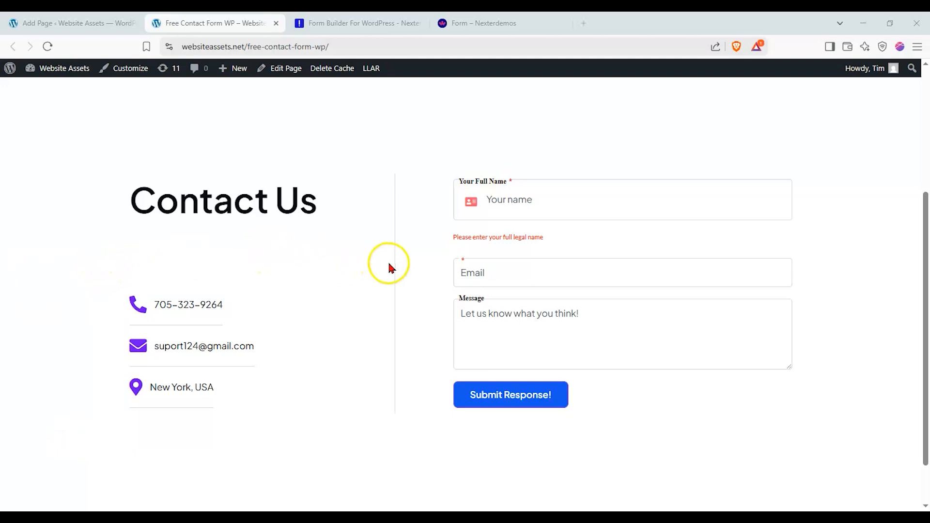
- Fill the live form with a full name, an e-mail address and 'Like and Subscribe to Website Assets'
{"action": "left_click", "coordinate": [490, 202]}
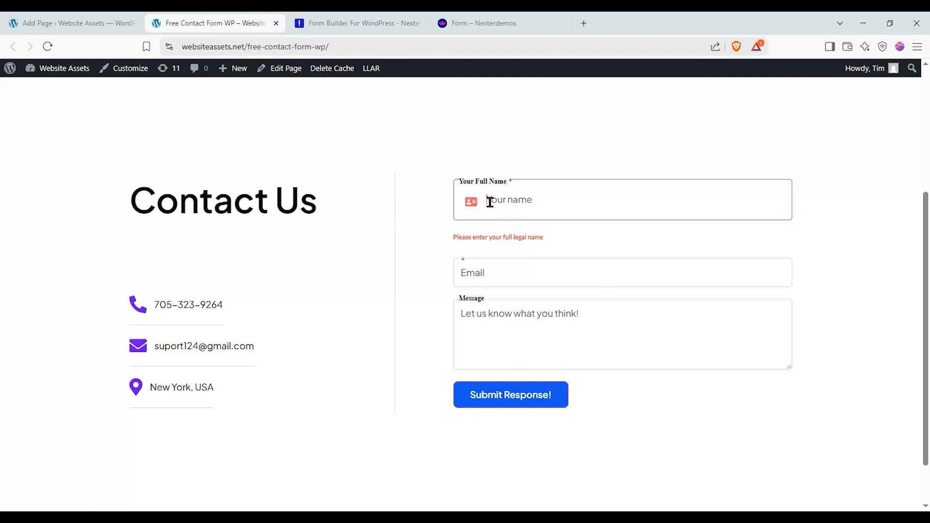
{"action": "left_click", "coordinate": [485, 269]}
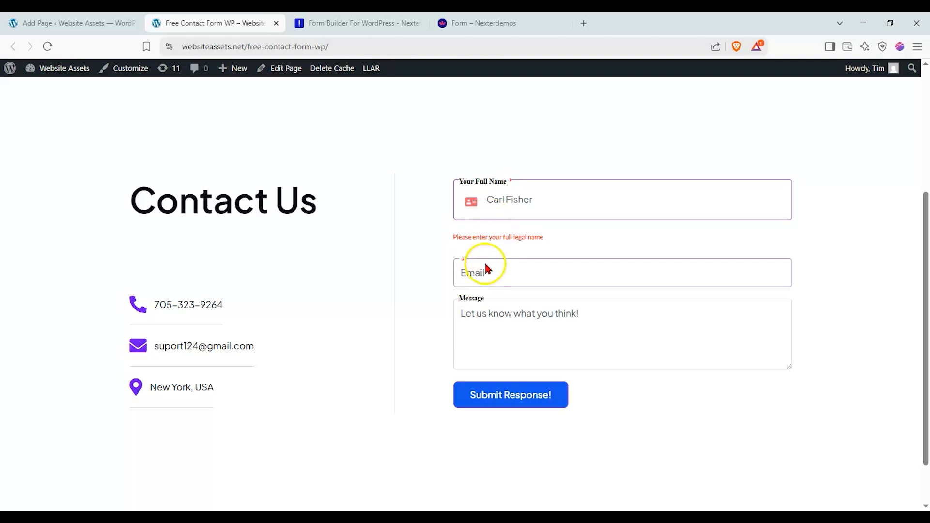
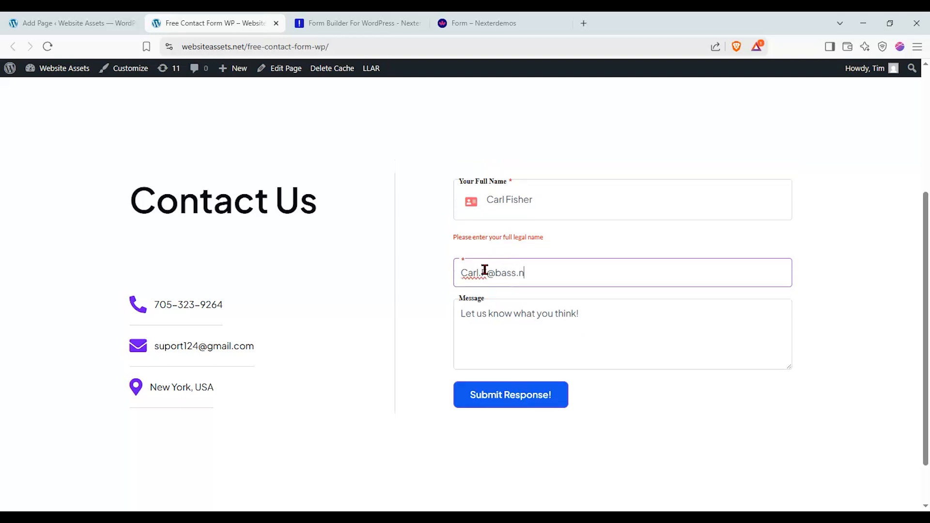
{"action": "left_click", "coordinate": [515, 309]}
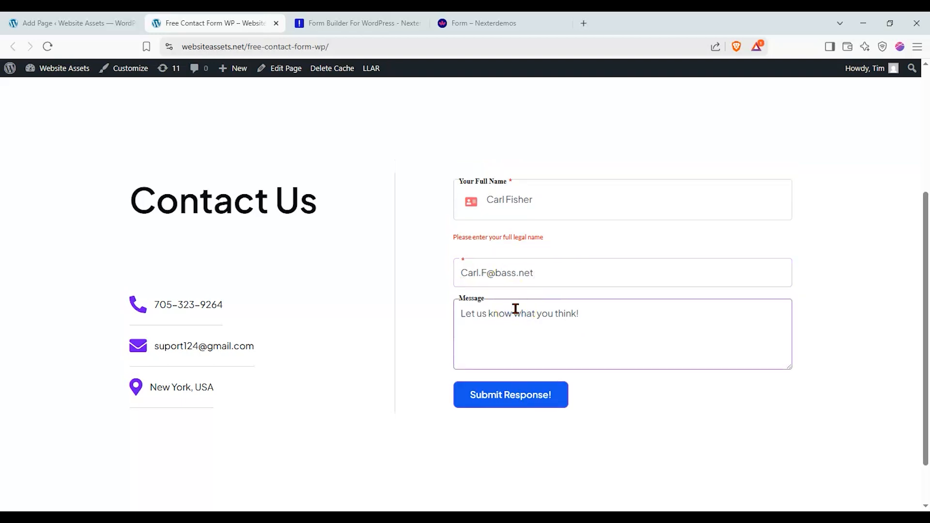
{"action": "type", "text": "Like and Subscribe to Website"}
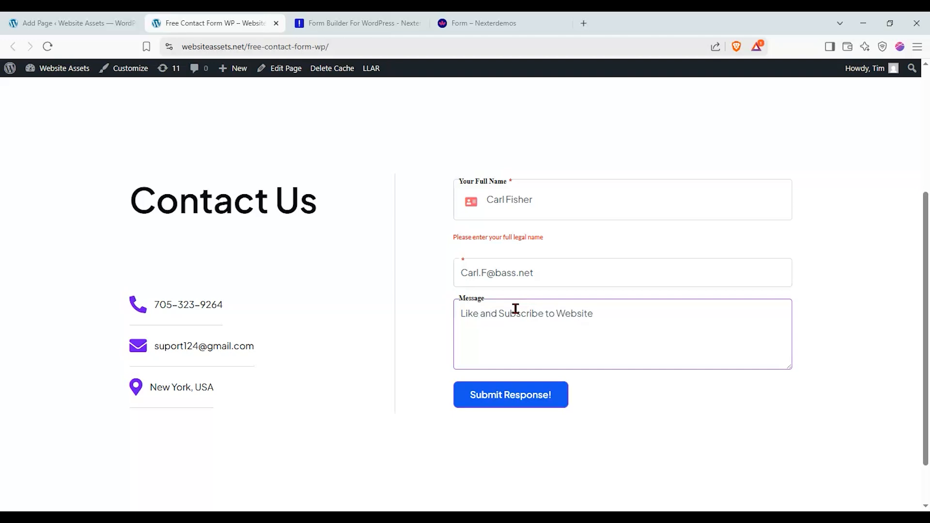
{"action": "type", "text": " Assets"}
- Submit the test entry, then open the Simple Contact form response e-mail in Proton Mail's Spam folder
{"action": "left_click", "coordinate": [552, 390]}
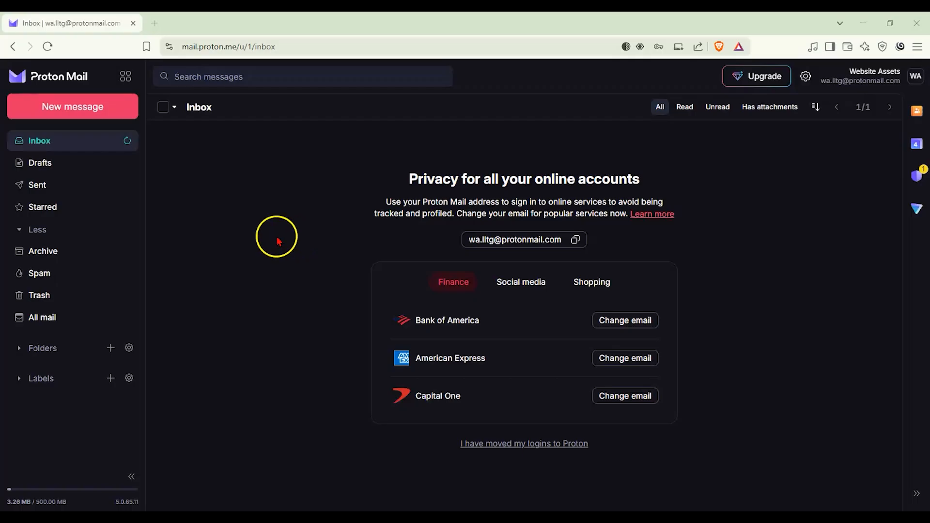
{"action": "left_click", "coordinate": [81, 273]}
{"action": "left_click", "coordinate": [273, 159]}
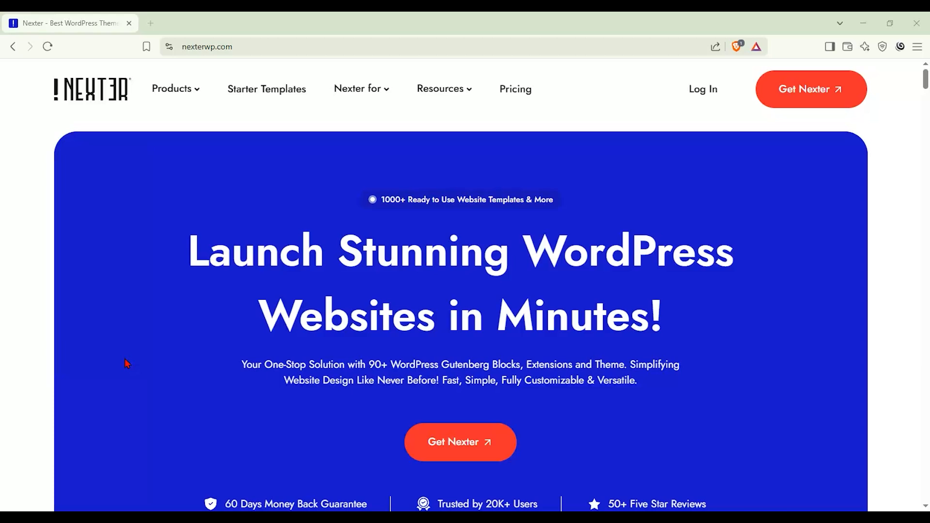
- Show Nexter's Pricing page with Starter ($39/year), Studio ($199 lifetime) and Professional ($119/year) plans
{"action": "left_click", "coordinate": [123, 348]}
{"action": "left_click", "coordinate": [502, 103]}
{"action": "scroll", "coordinate": [69, 224], "scroll_direction": "down", "scroll_amount": 4}
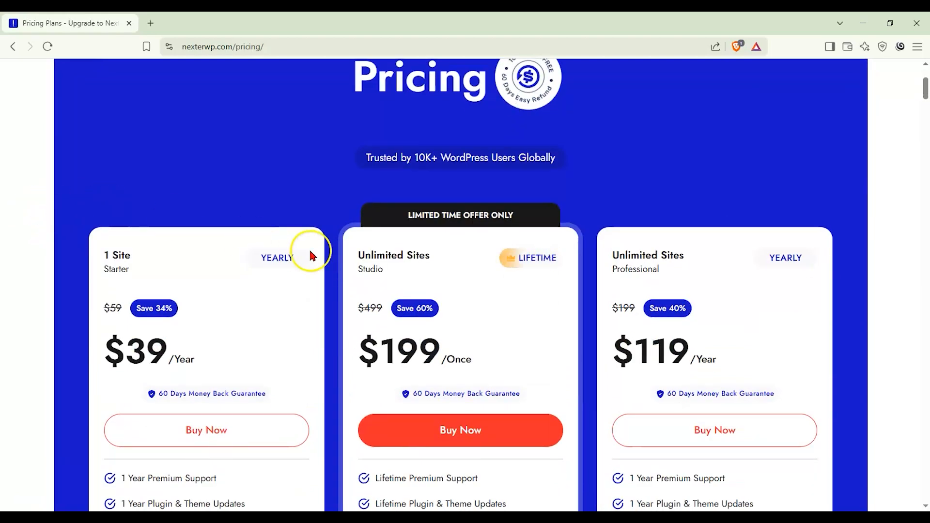
{"action": "scroll", "coordinate": [343, 246], "scroll_direction": "down", "scroll_amount": 1}
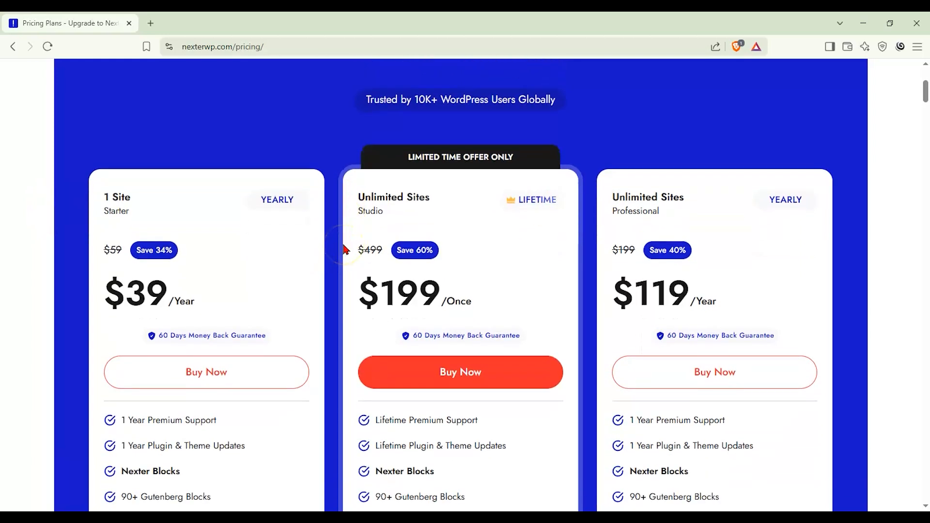